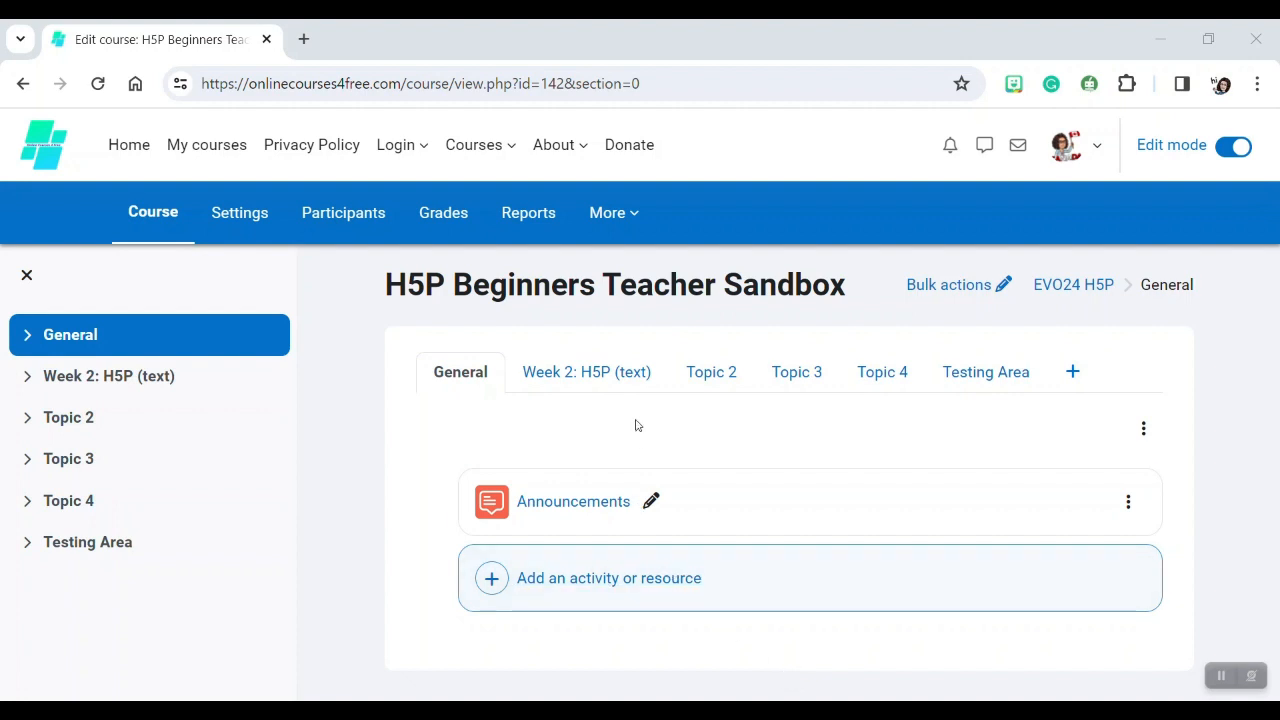
Start adding a new H5P activity at the beginning of the "Week 2: H5P (text)" section
click(598, 376)
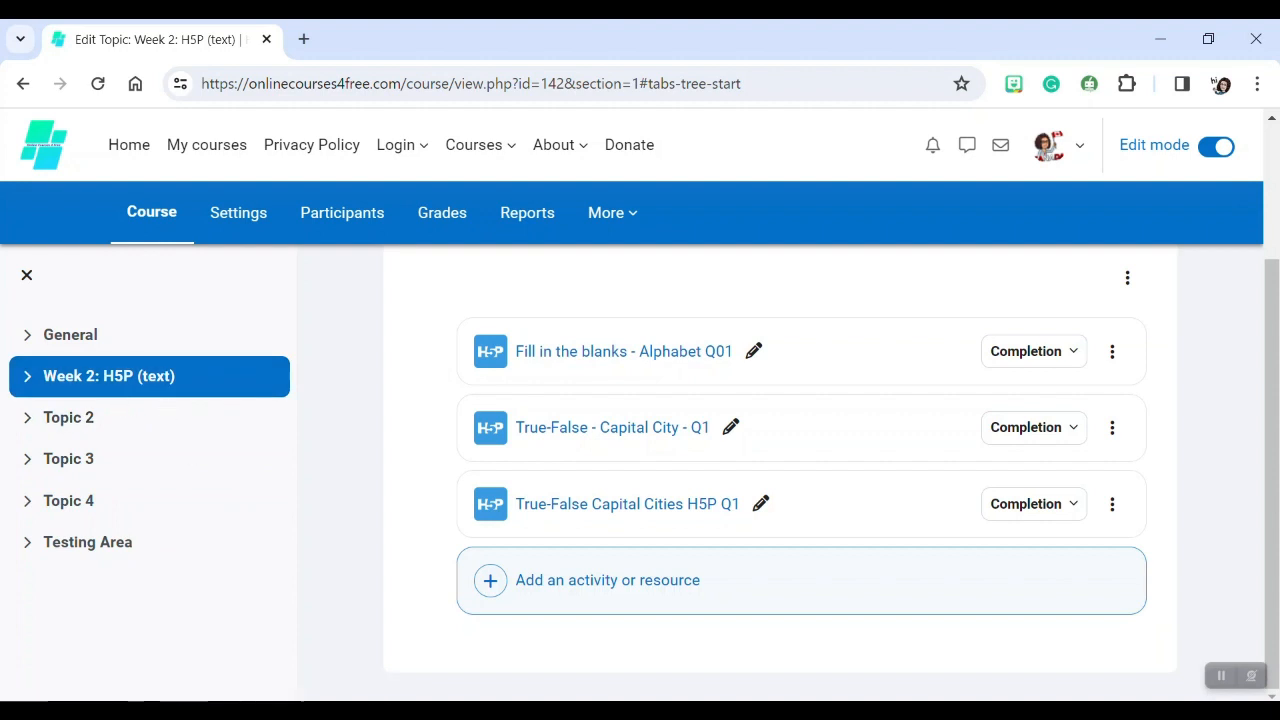
scroll(809, 463, up, 3)
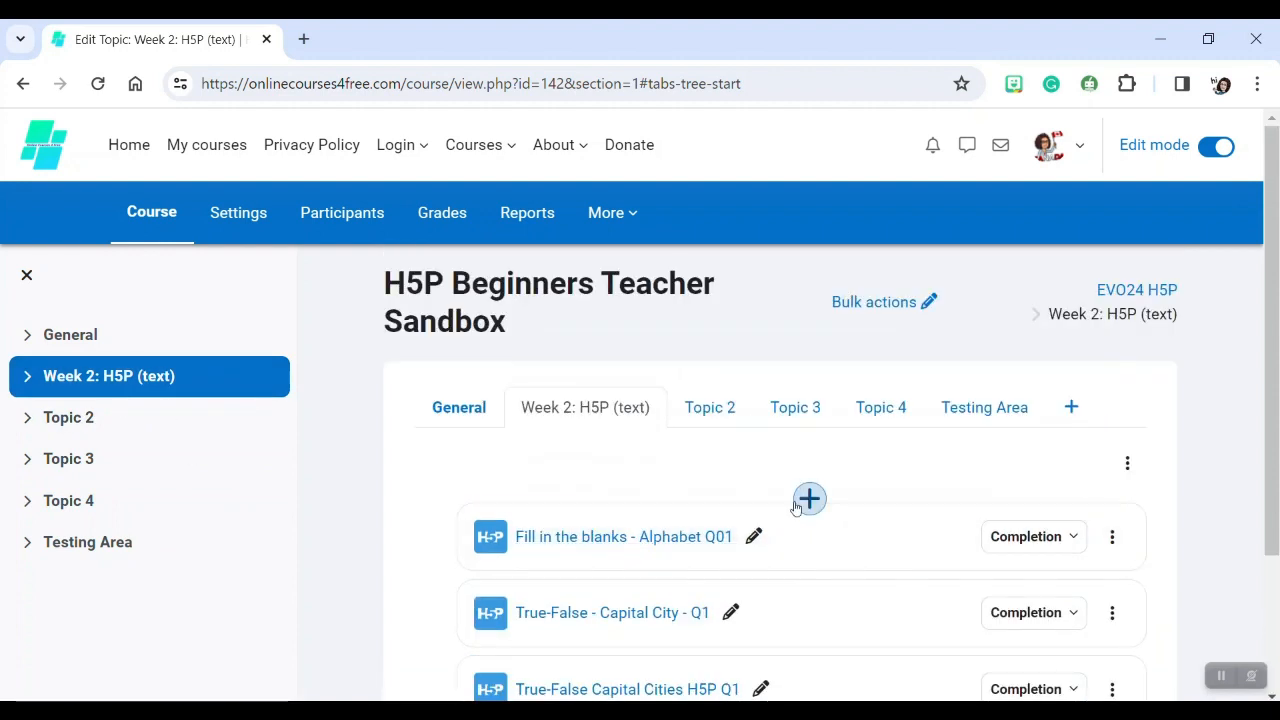
click(809, 498)
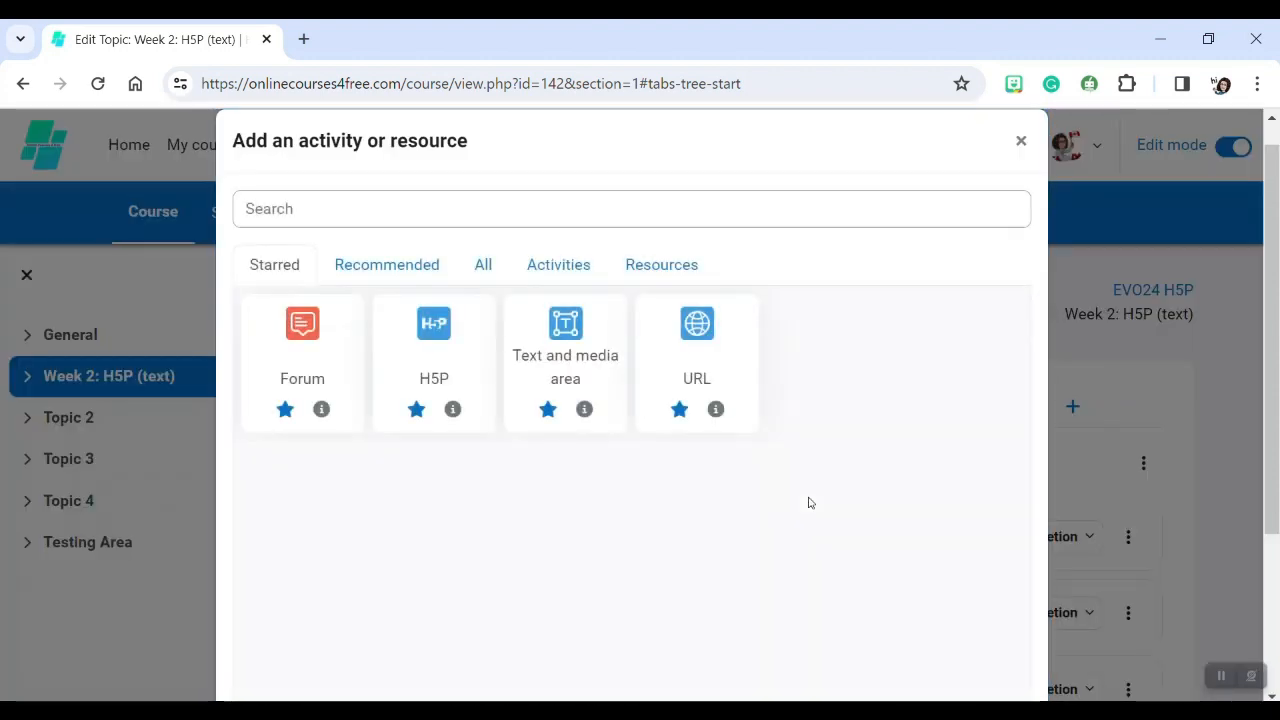
click(430, 347)
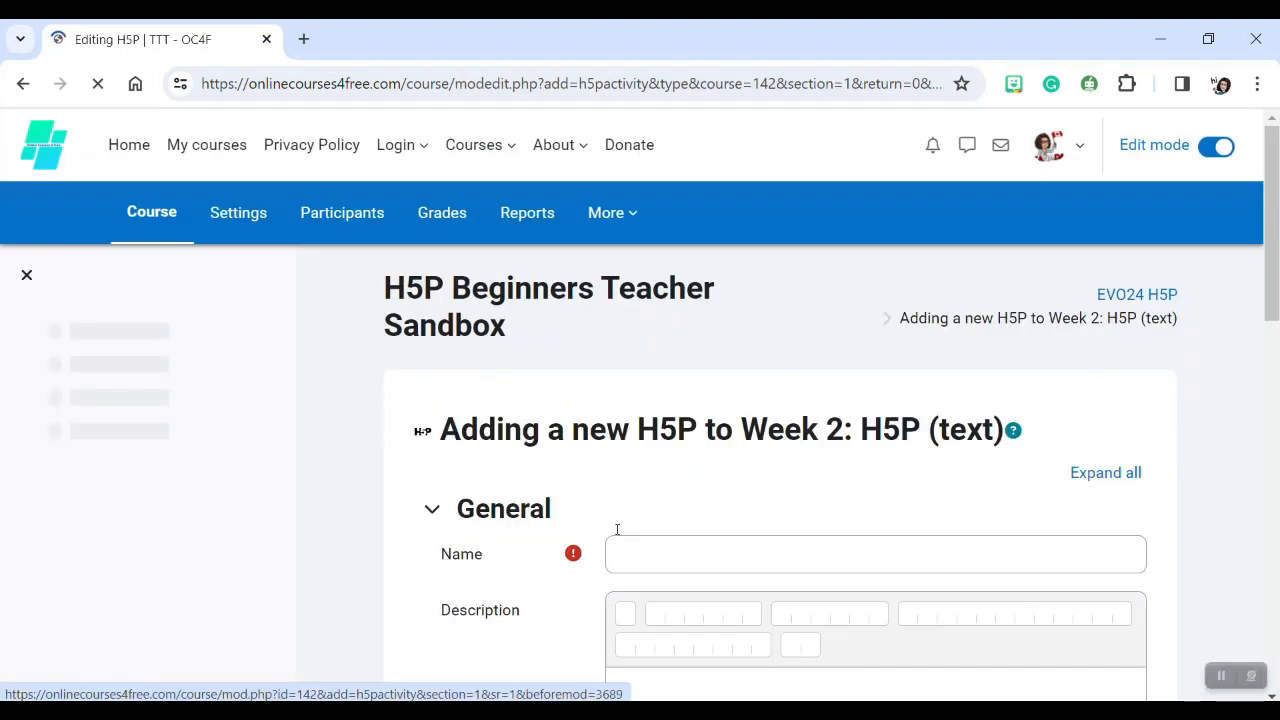
Name the new H5P activity with a title that begins "Drag the Letters - A" and ends in "Q01"
scroll(687, 397, down, 1)
scroll(687, 397, down, 1)
click(652, 452)
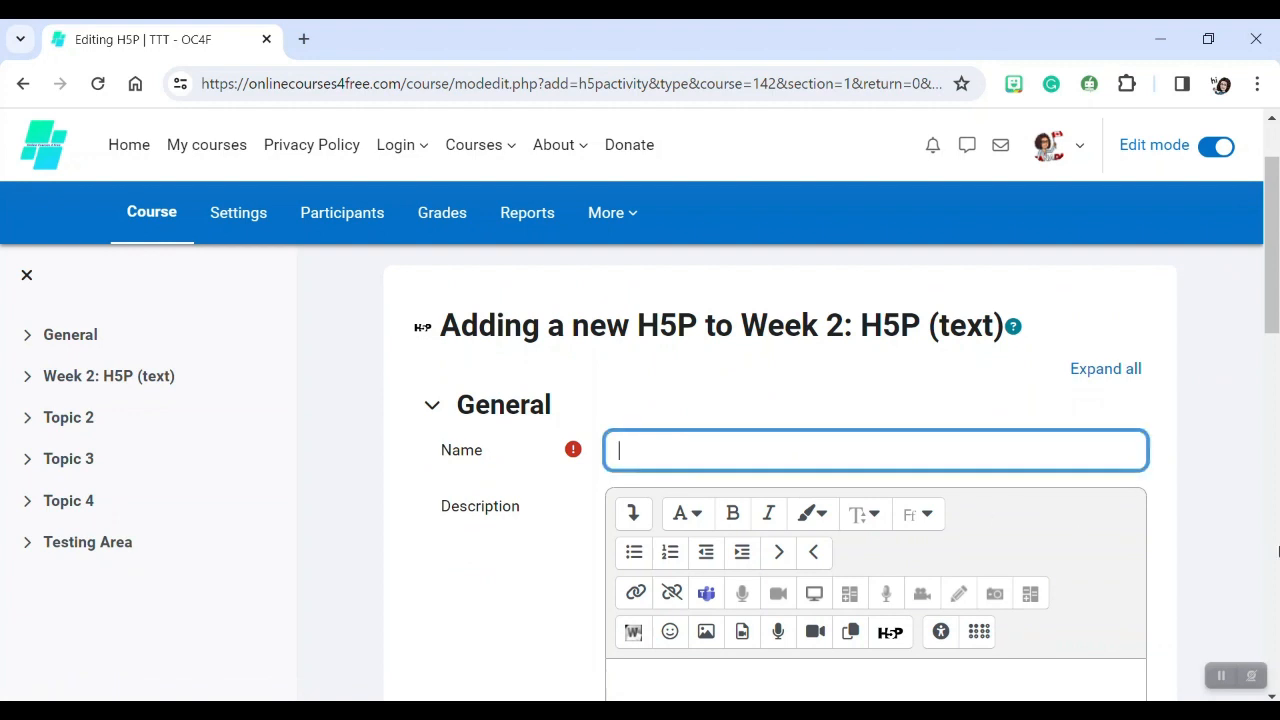
text(d)
key(BackSpace)
text(d)
key(BackSpace)
text(Drag)
text( teh)
key(BackSpace)
key(BackSpace)
text(he Letters - A)
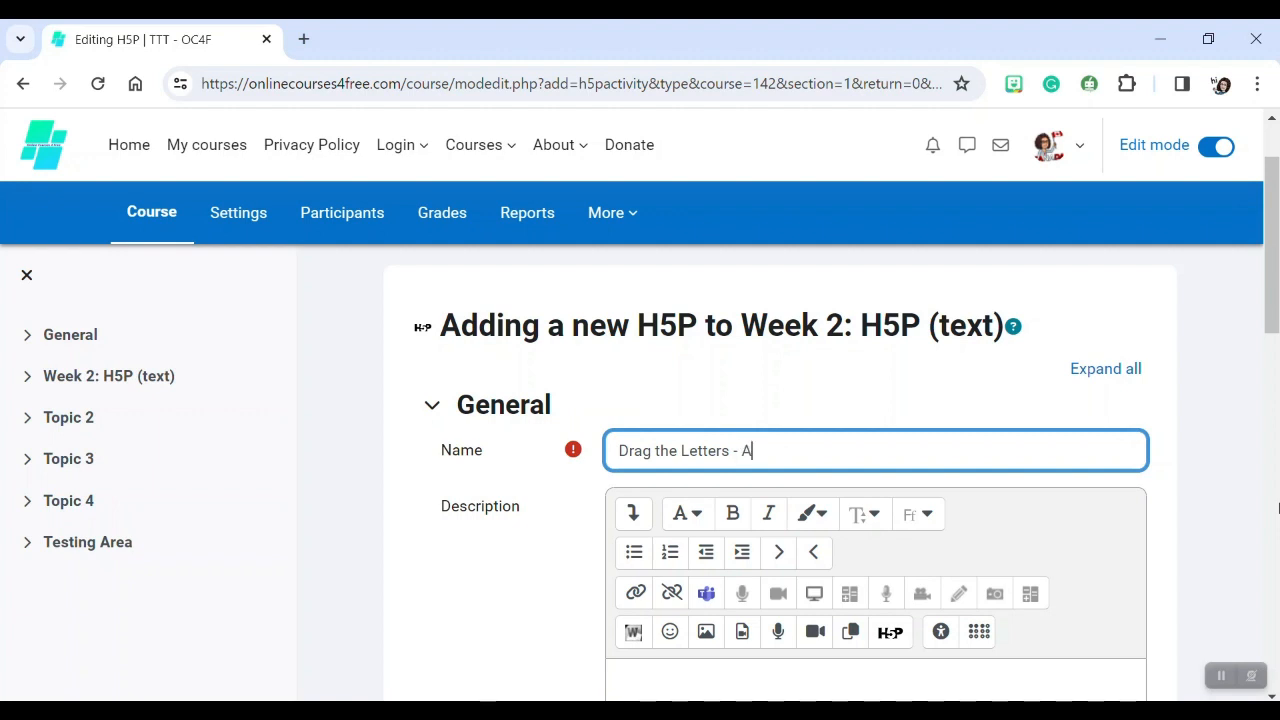
text(Q01)
Open the course's content bank from the activity's package file settings
scroll(908, 390, down, 1)
scroll(980, 547, down, 3)
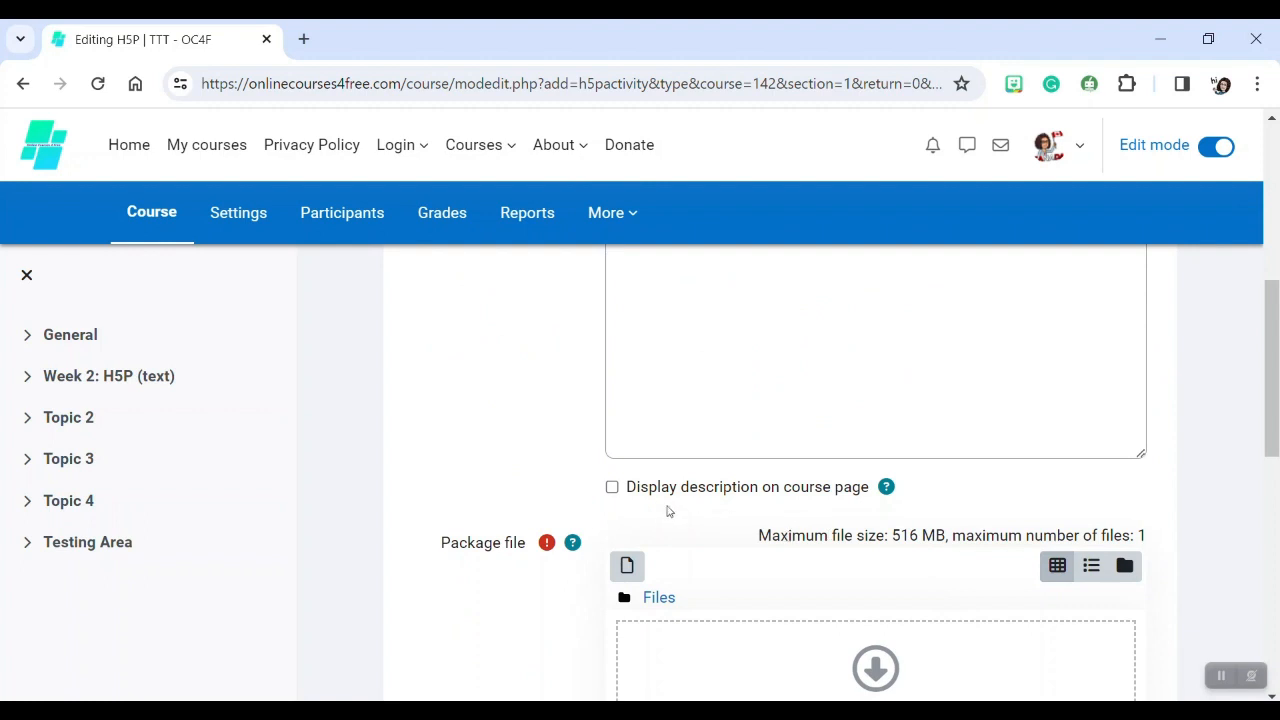
scroll(692, 519, down, 1)
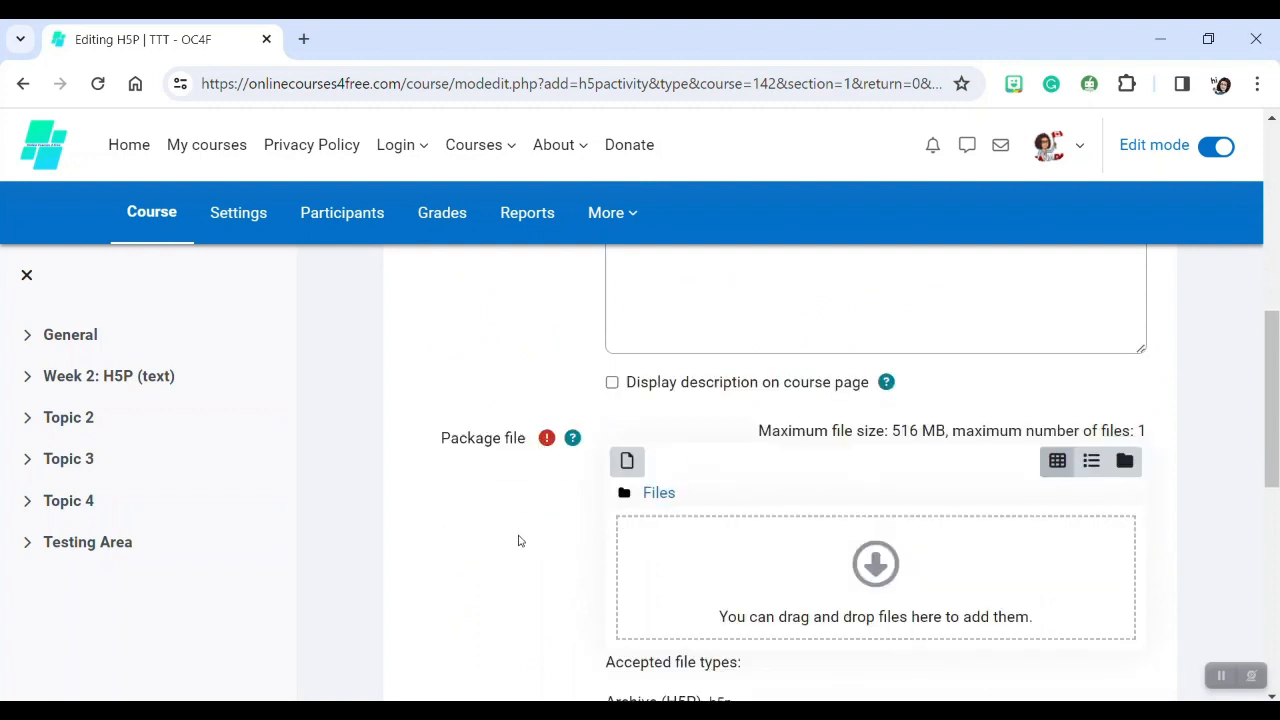
scroll(520, 540, down, 2)
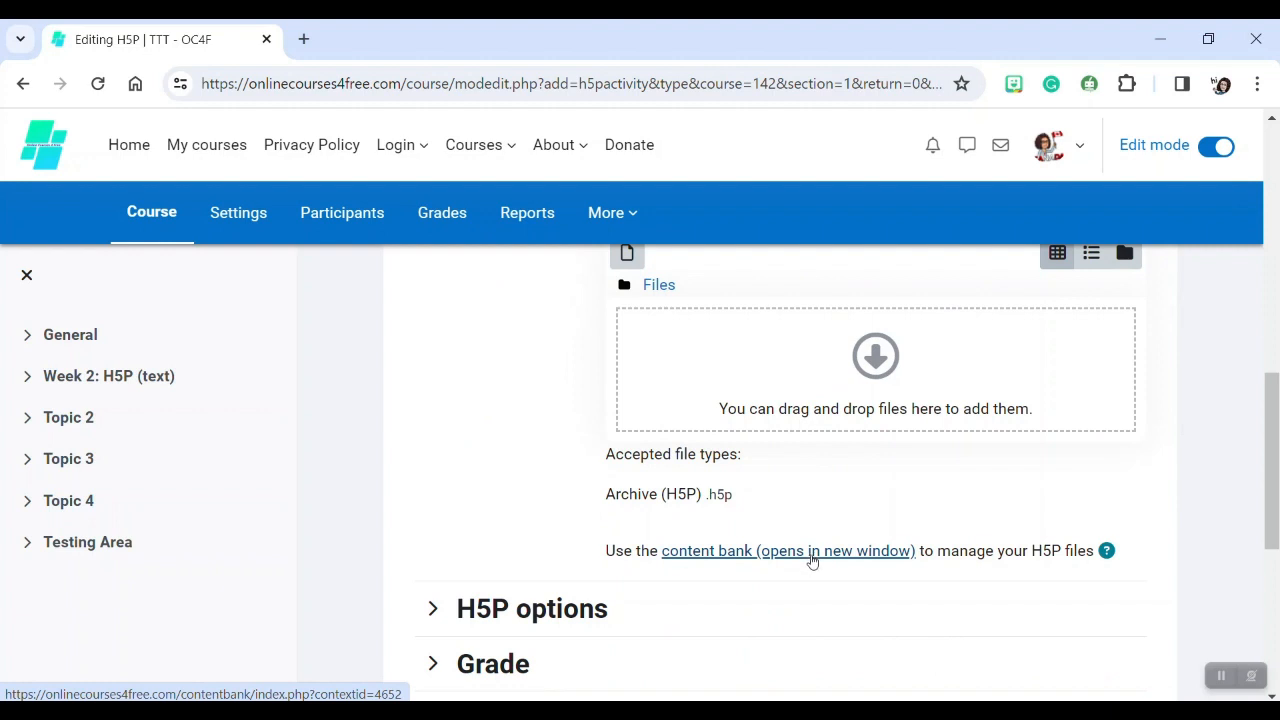
scroll(303, 447, down, 1)
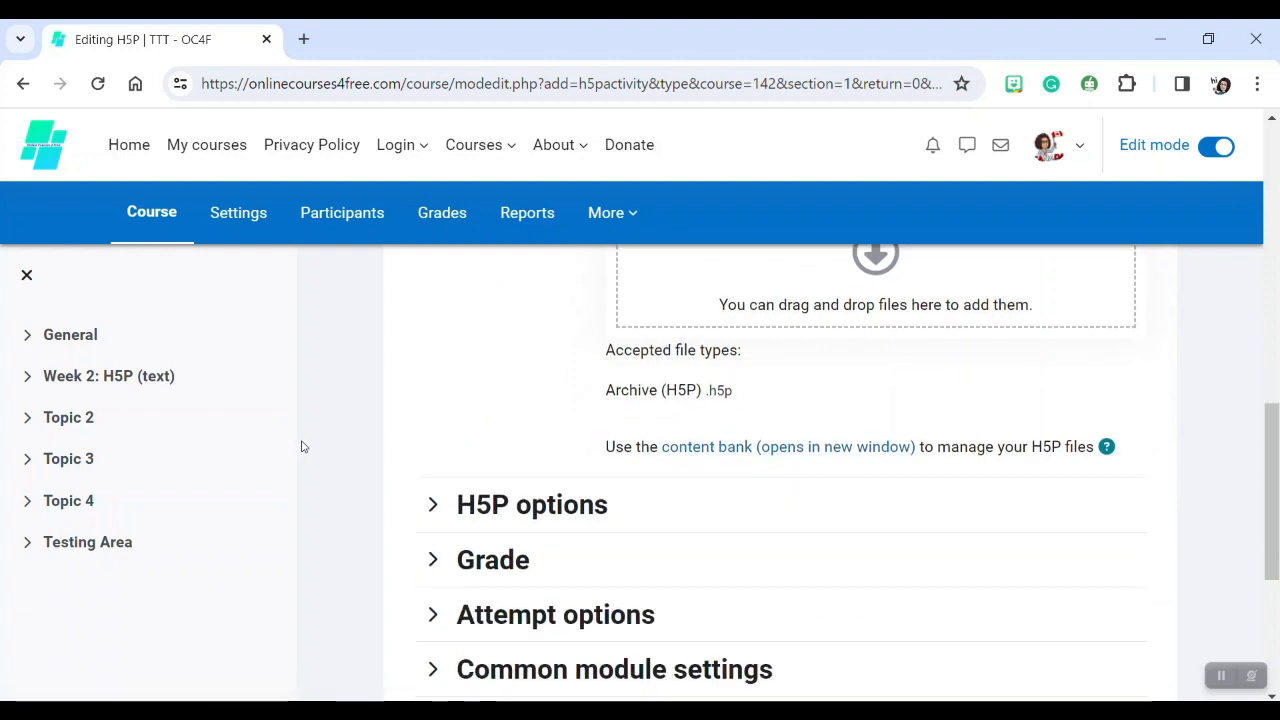
scroll(617, 497, up, 2)
scroll(777, 560, down, 1)
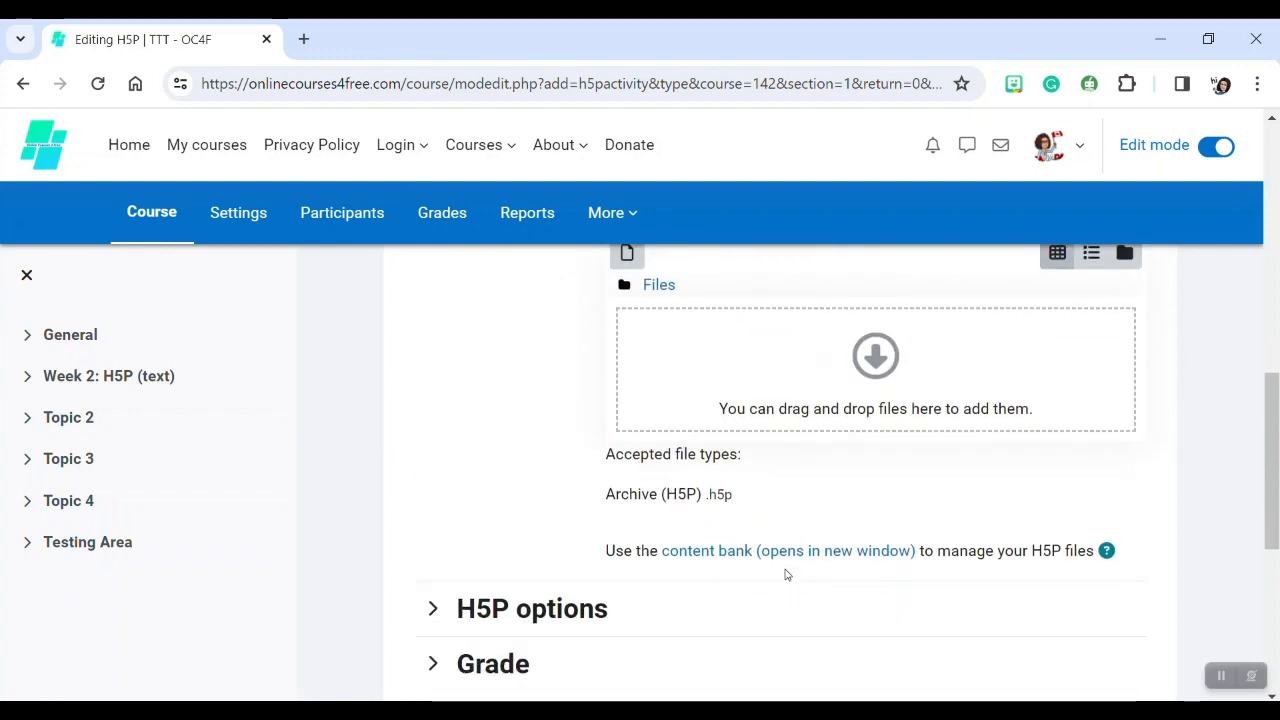
click(786, 556)
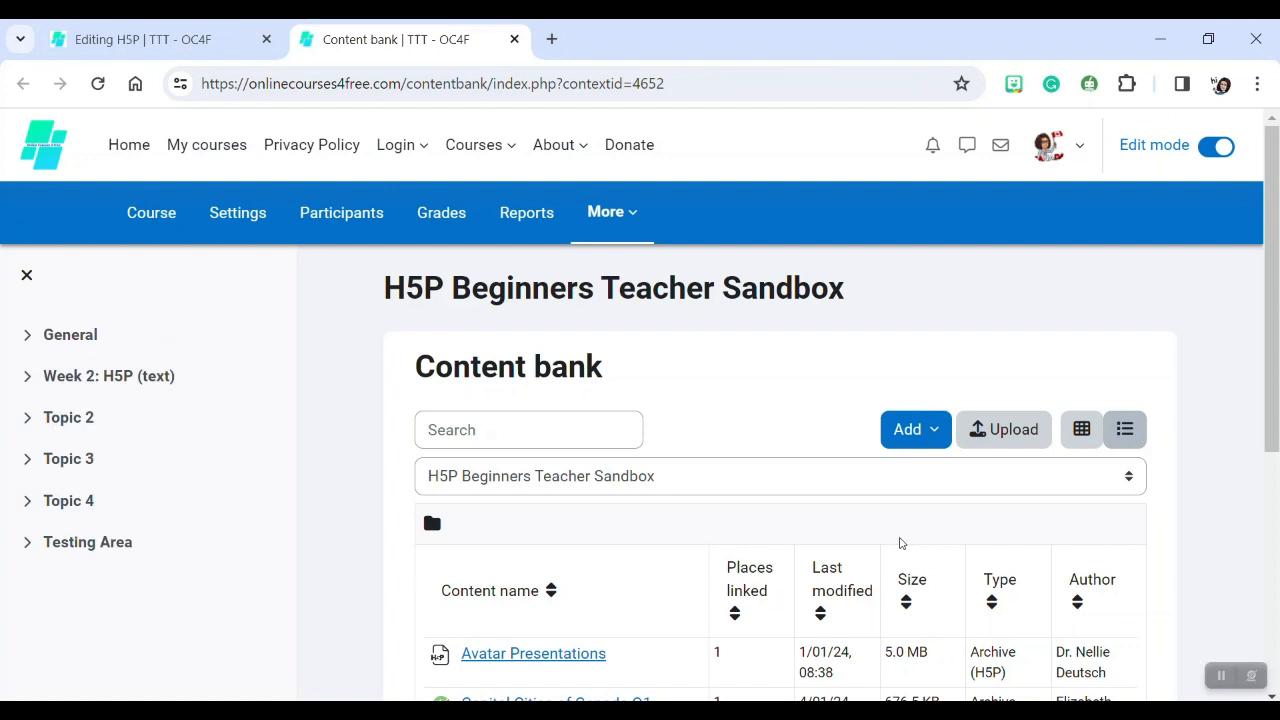
click(617, 218)
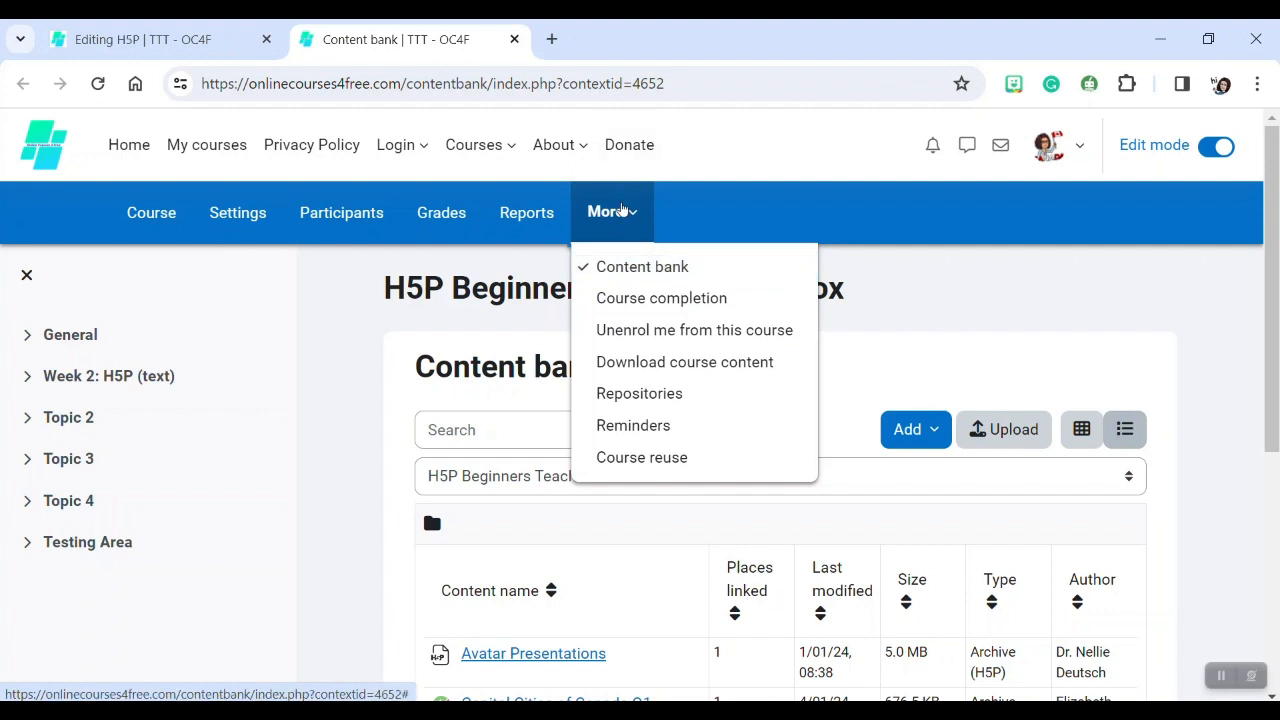
click(622, 210)
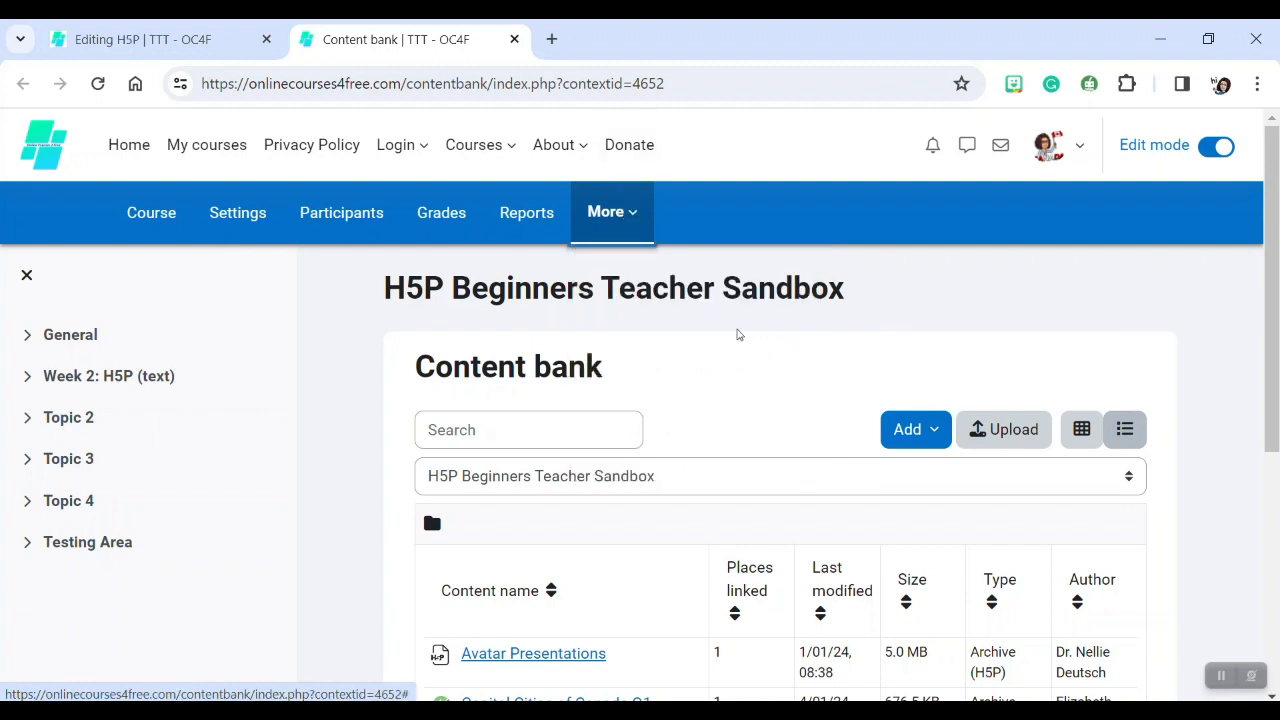
scroll(738, 335, down, 2)
scroll(714, 309, up, 2)
Create a new Drag the Words interactive content item in the content bank
click(924, 431)
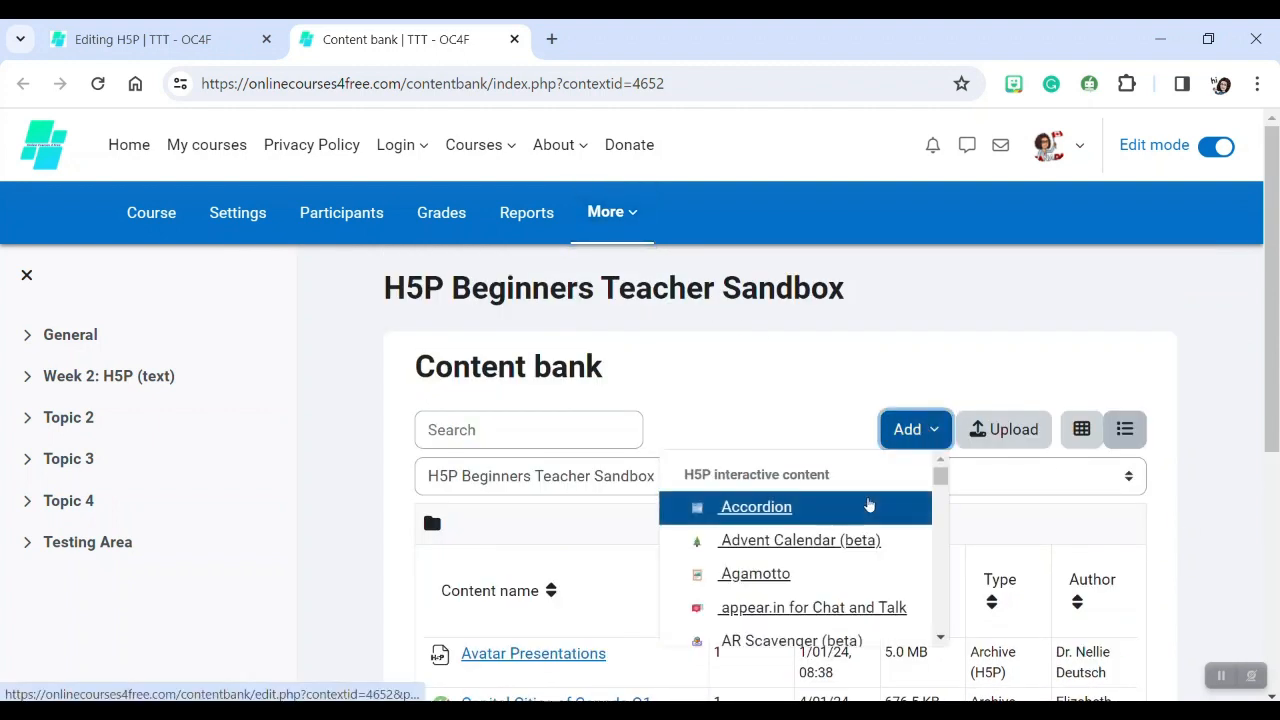
scroll(868, 506, down, 5)
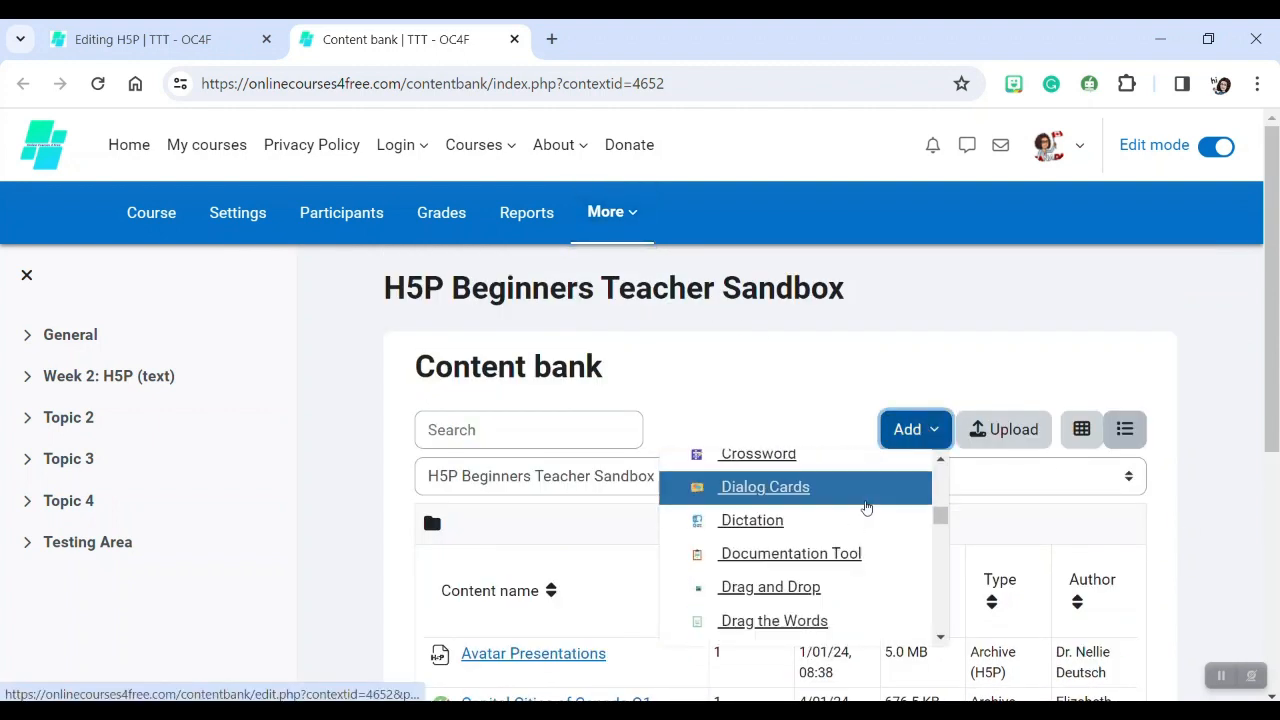
scroll(866, 508, down, 1)
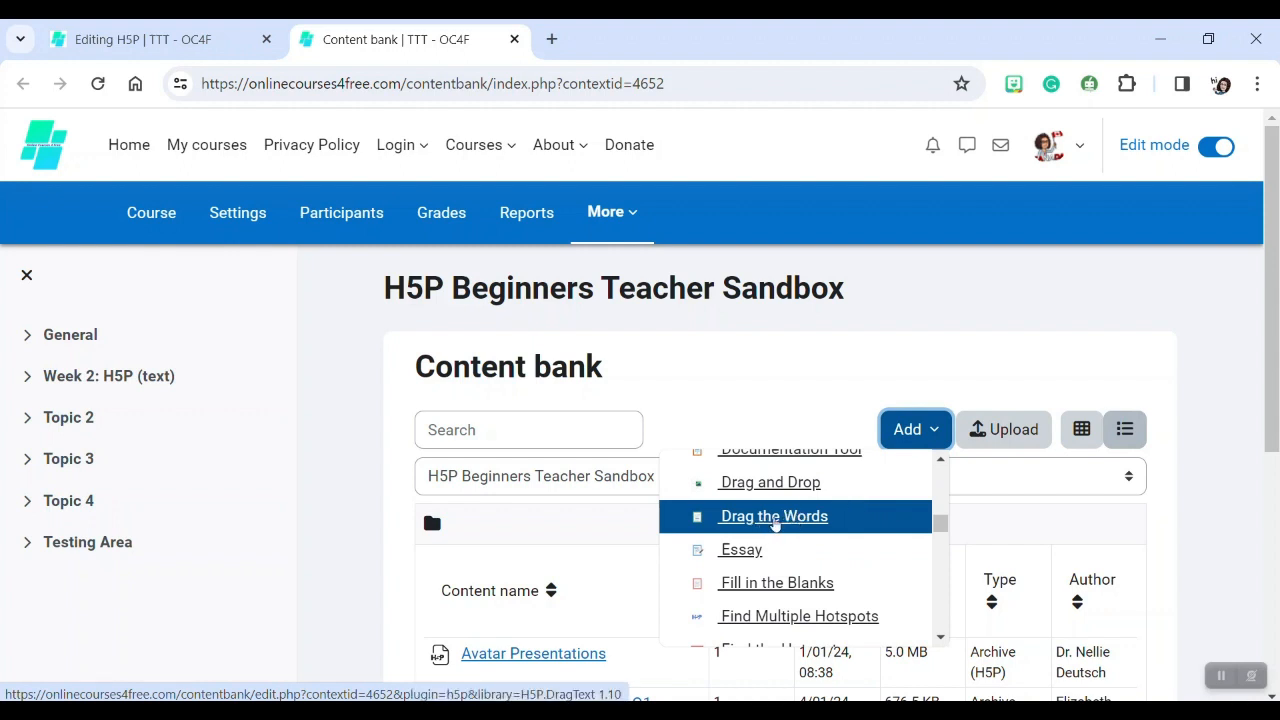
click(771, 522)
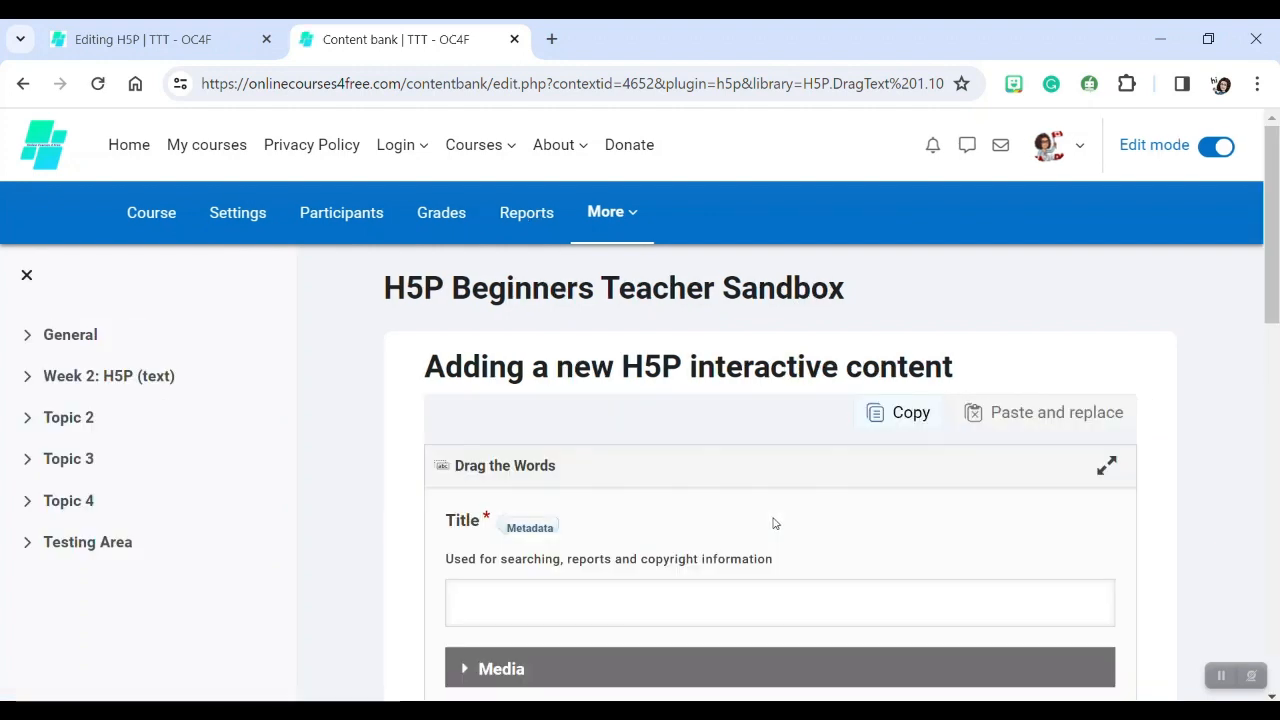
Title the Drag the Words content "Drag the letters to the correct place"
scroll(773, 523, down, 1)
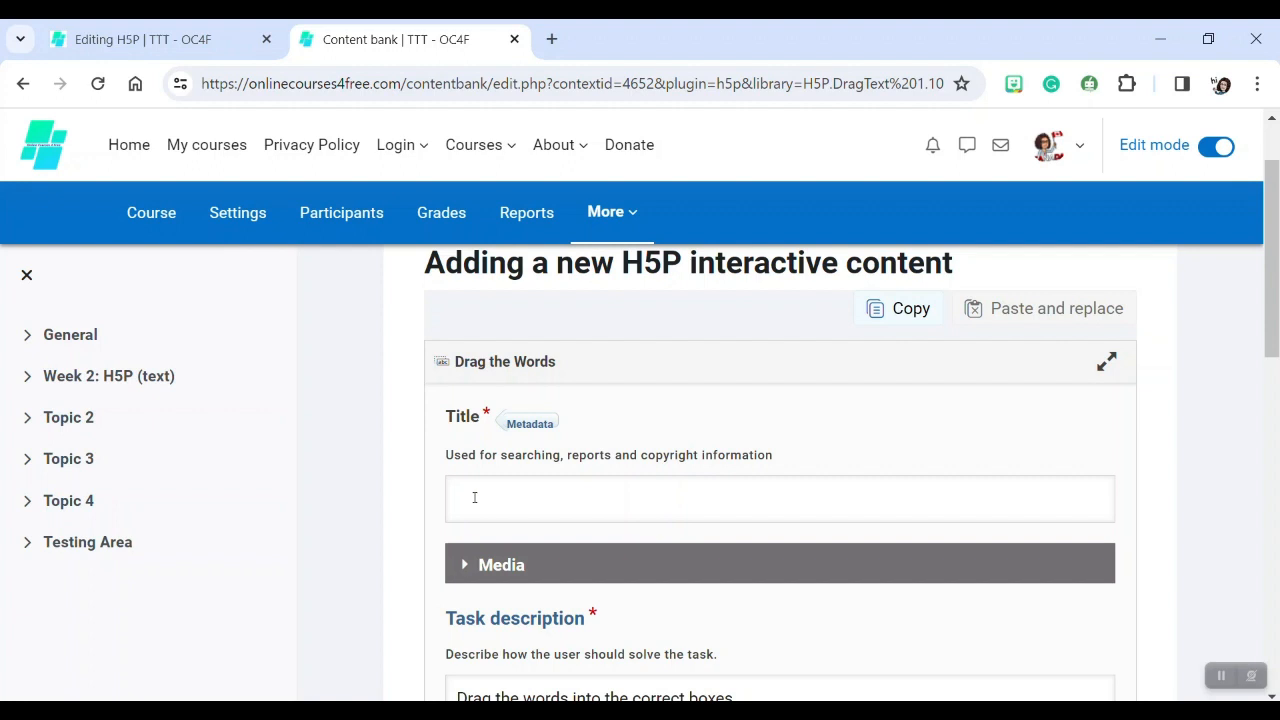
click(474, 497)
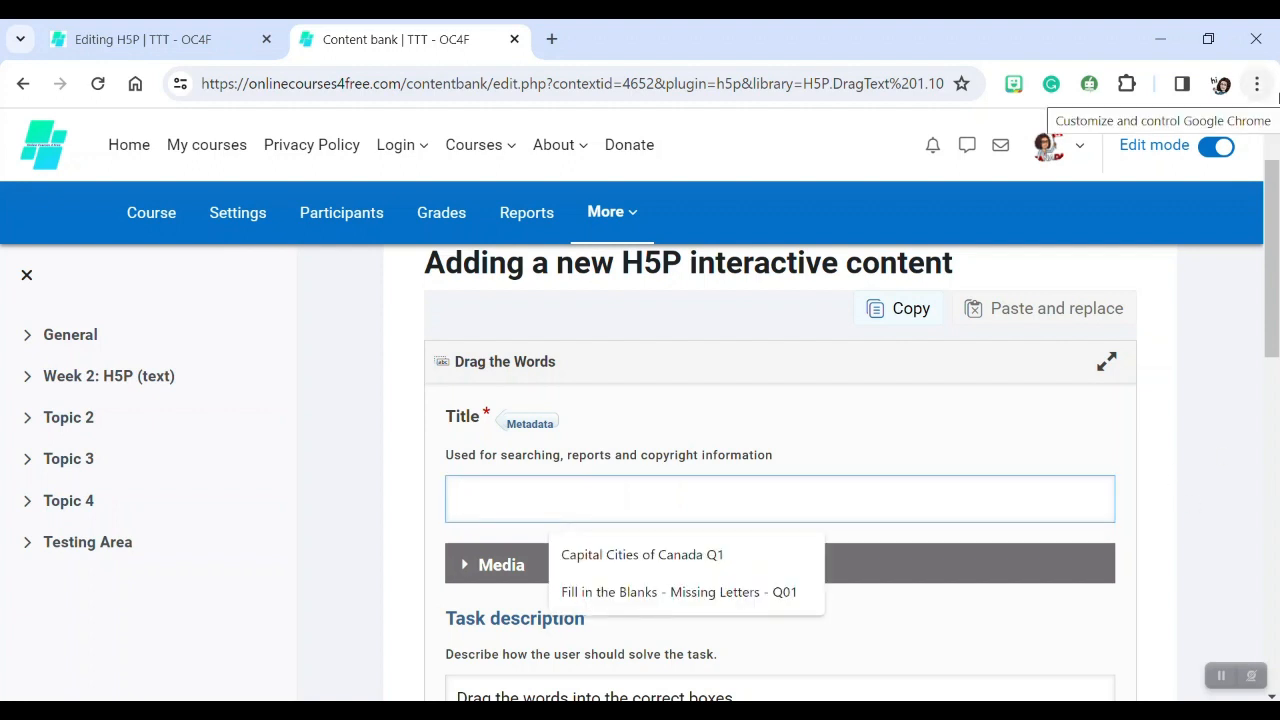
text(Drag the)
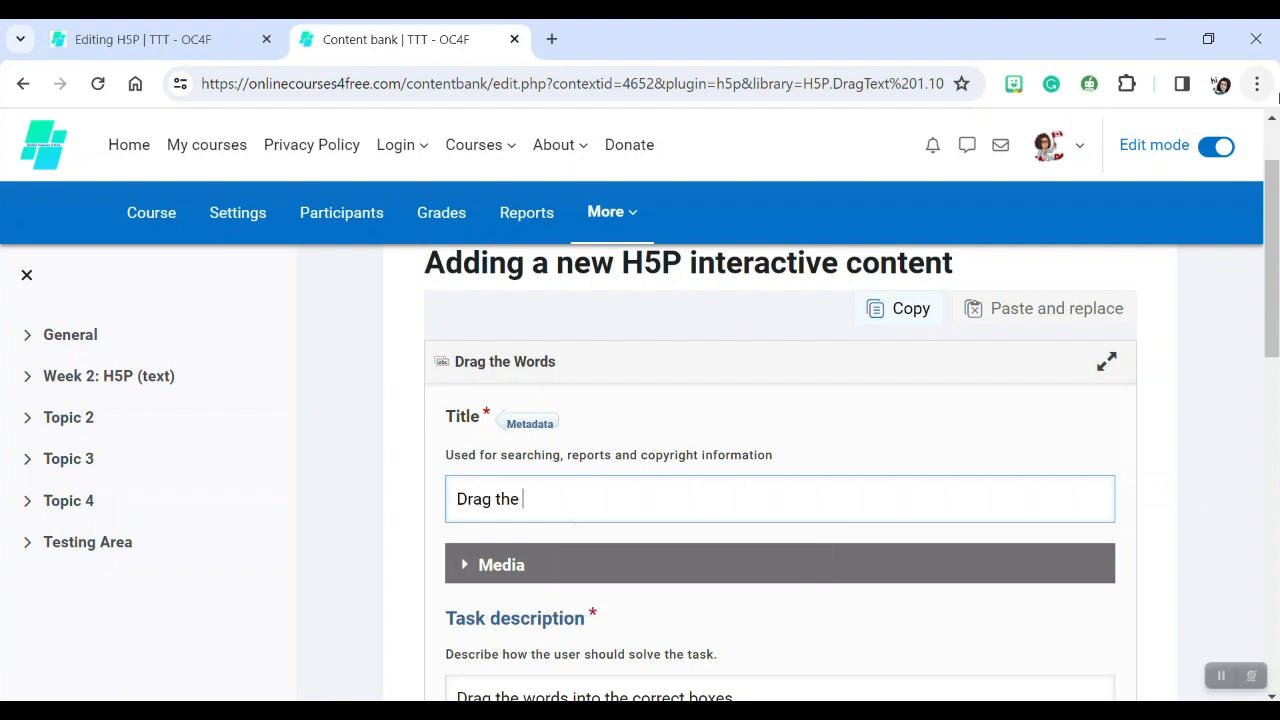
text( letters to the corre)
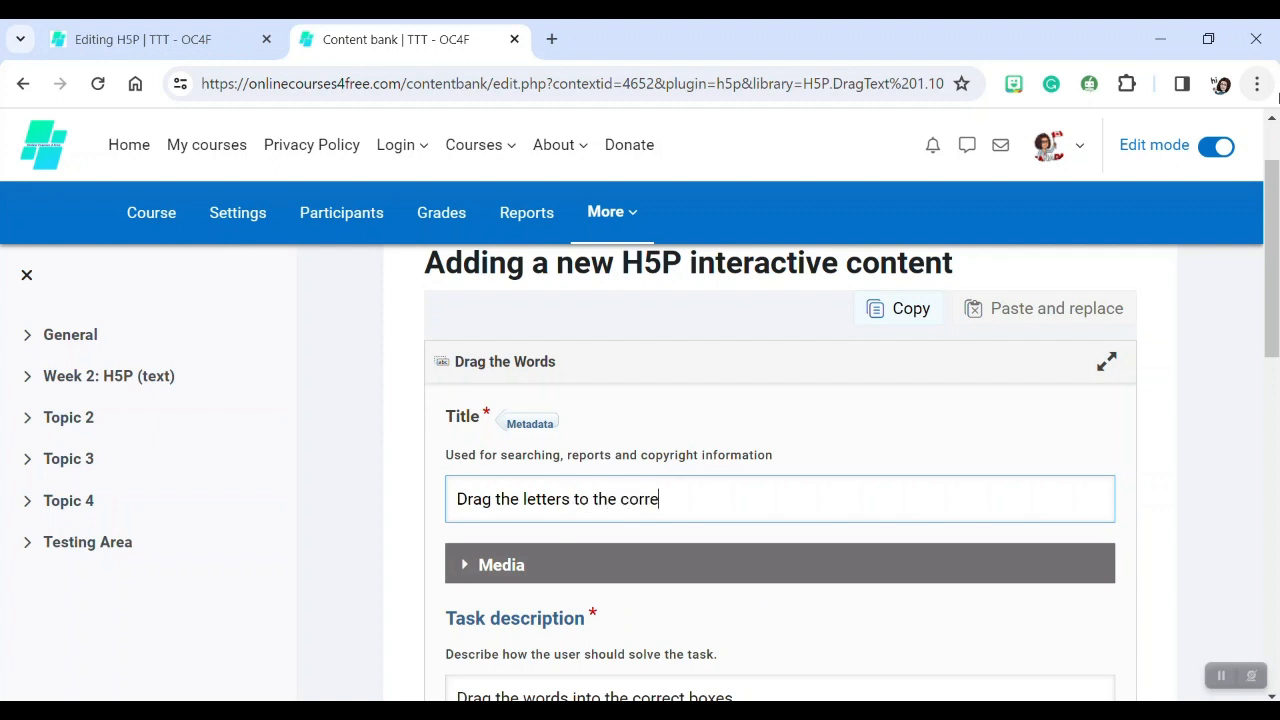
text(ct place)
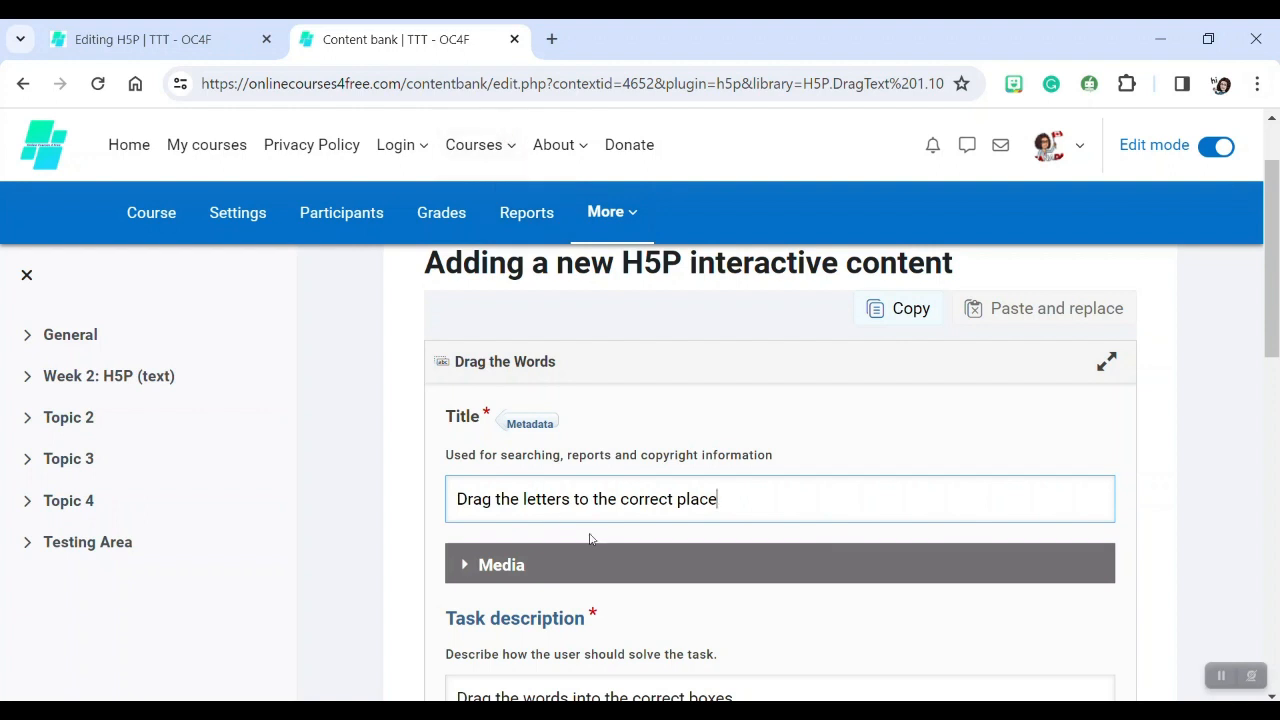
Replace "words" with "letter" in the task description so it reads "Drag the letter into the correct boxes"
scroll(663, 463, down, 1)
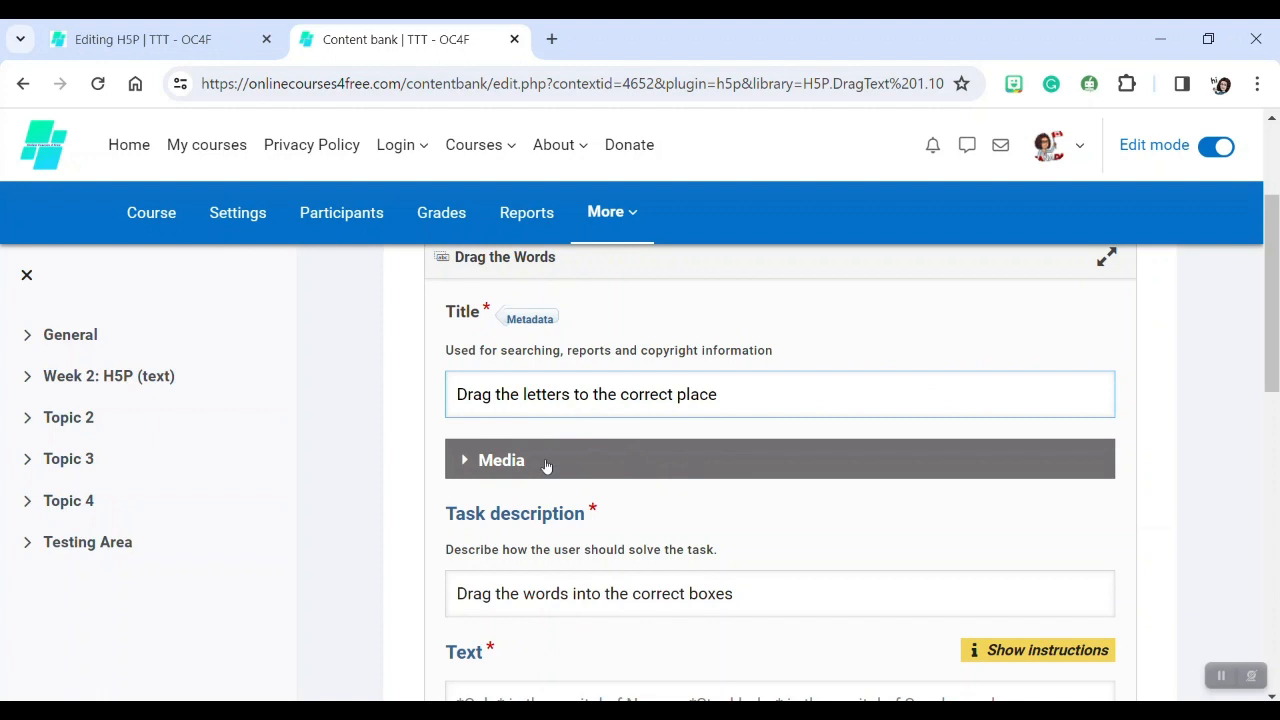
scroll(510, 505, down, 1)
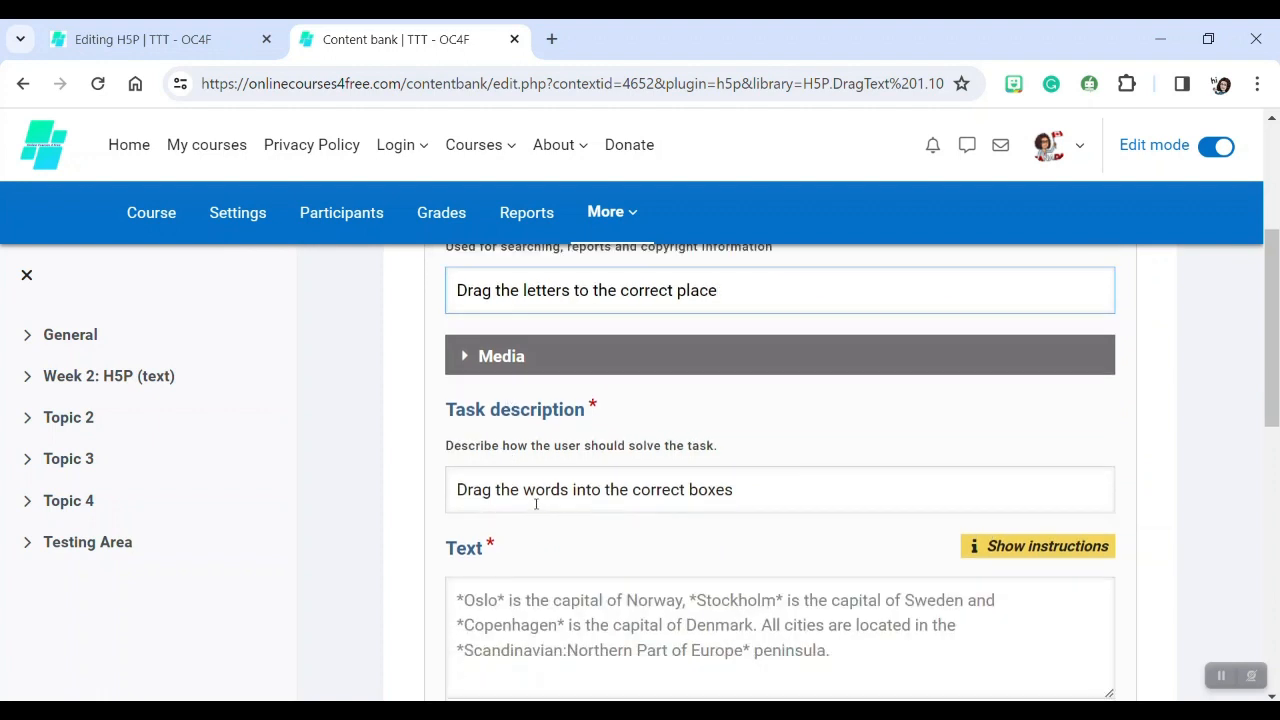
click(528, 494)
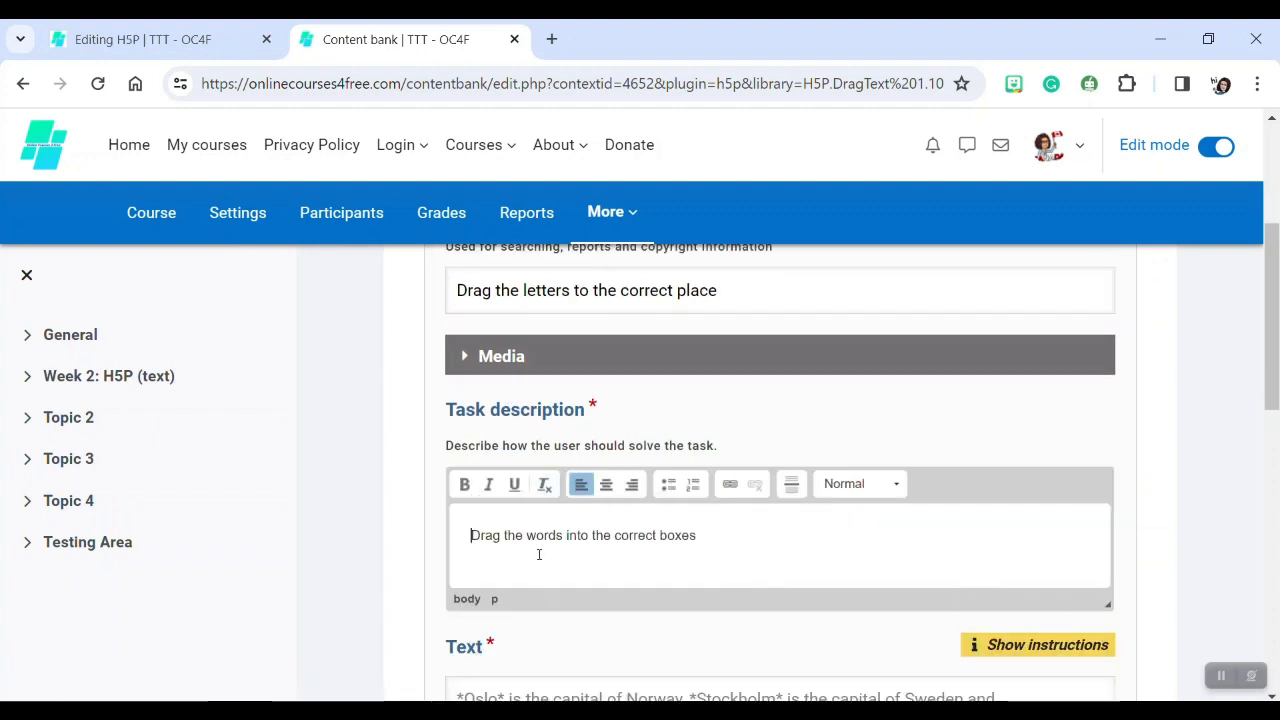
drag(528, 535, 563, 536)
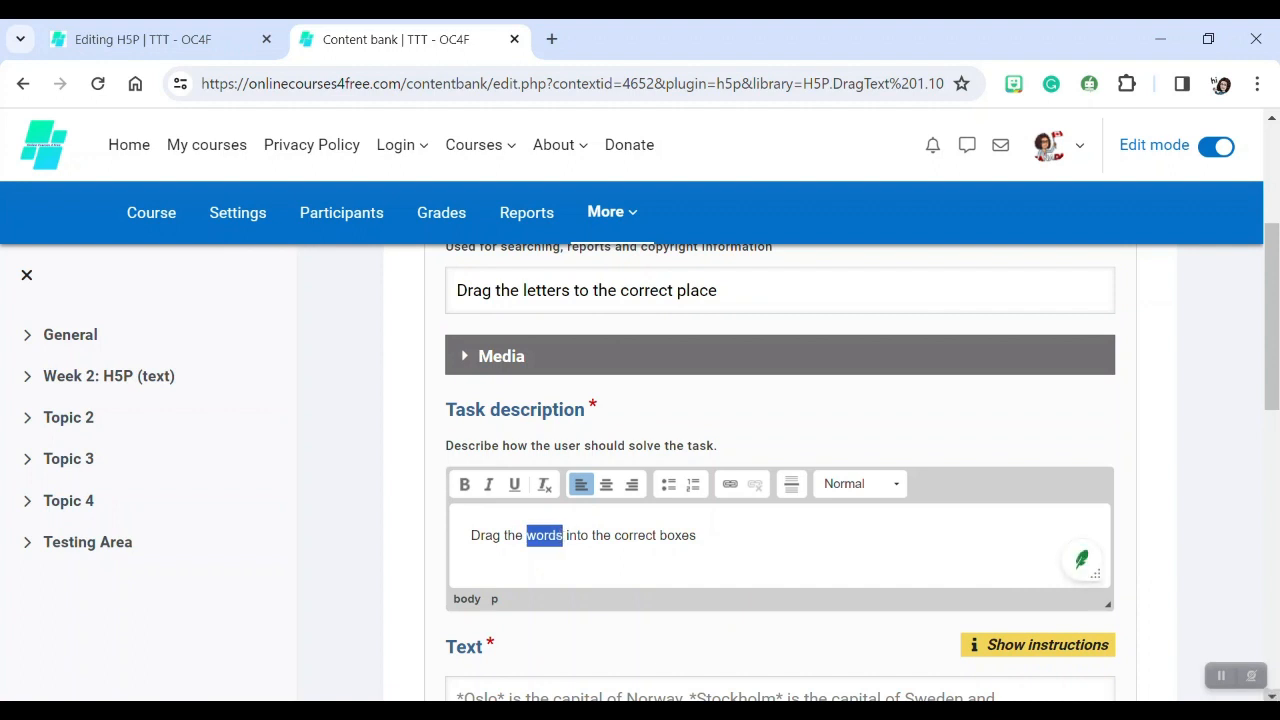
text(letter)
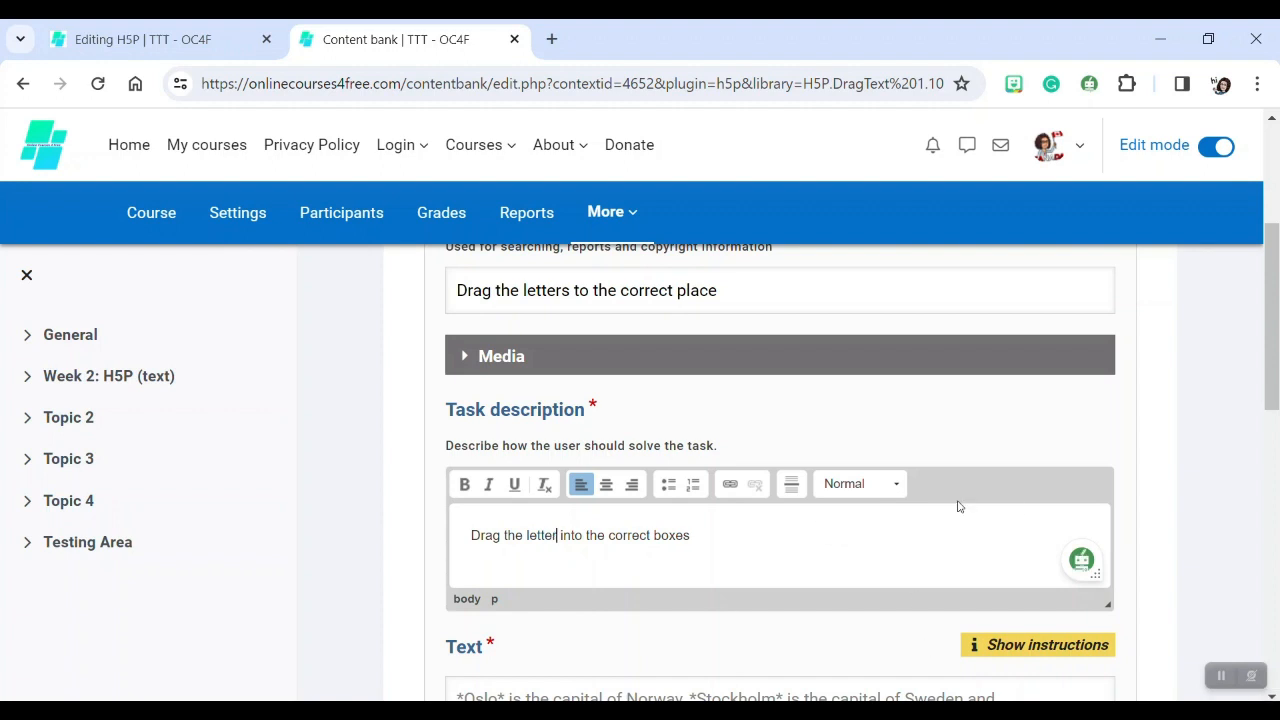
Look through the optional media types that can be displayed above the question, without choosing one
scroll(955, 500, down, 1)
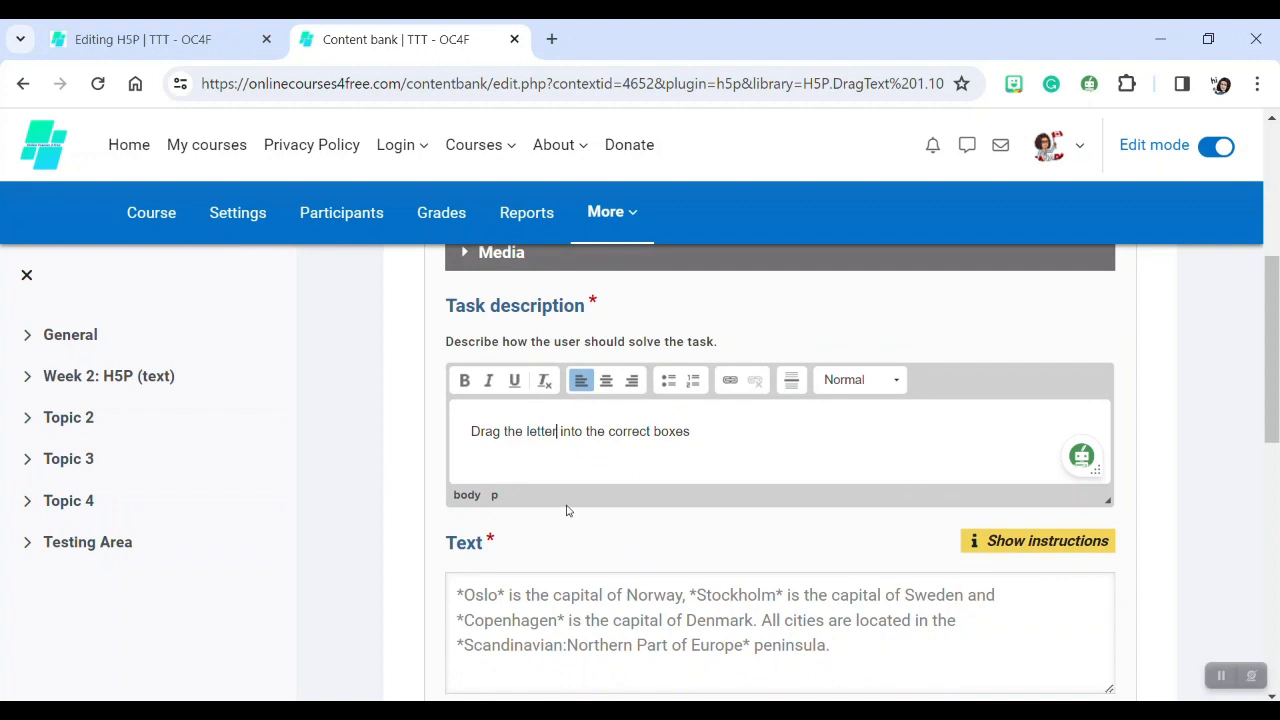
scroll(475, 304, up, 2)
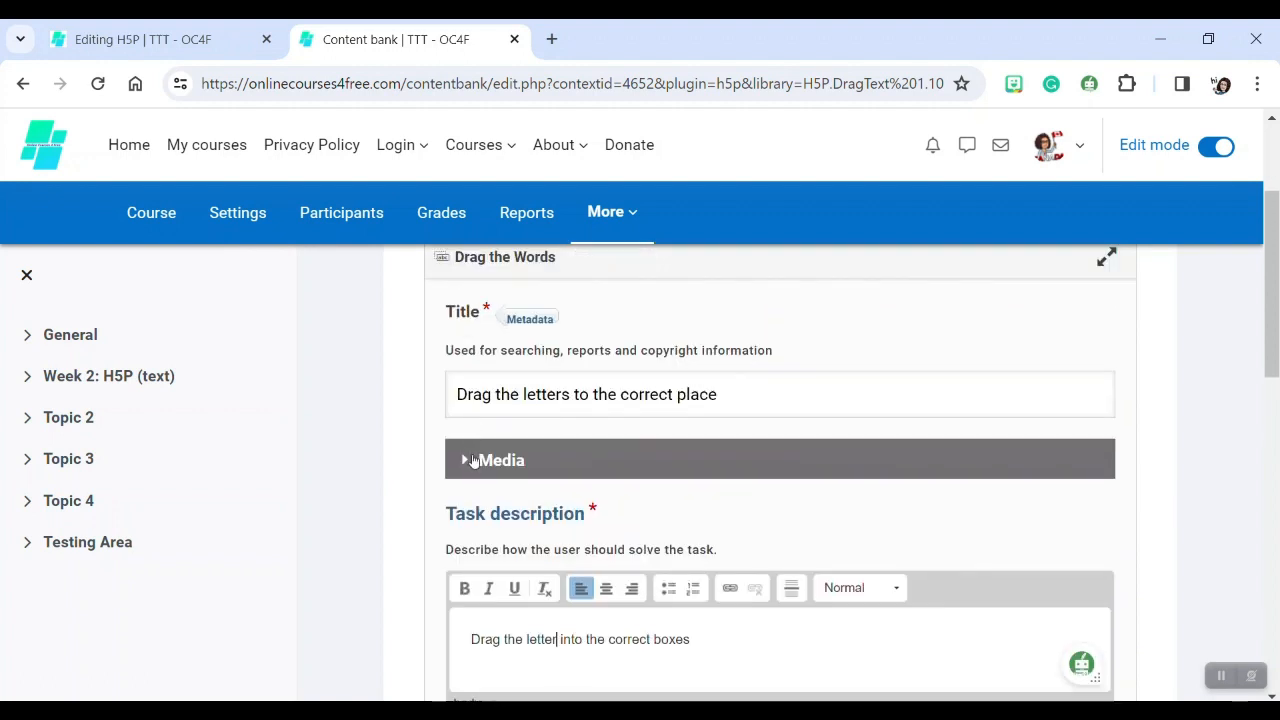
click(466, 461)
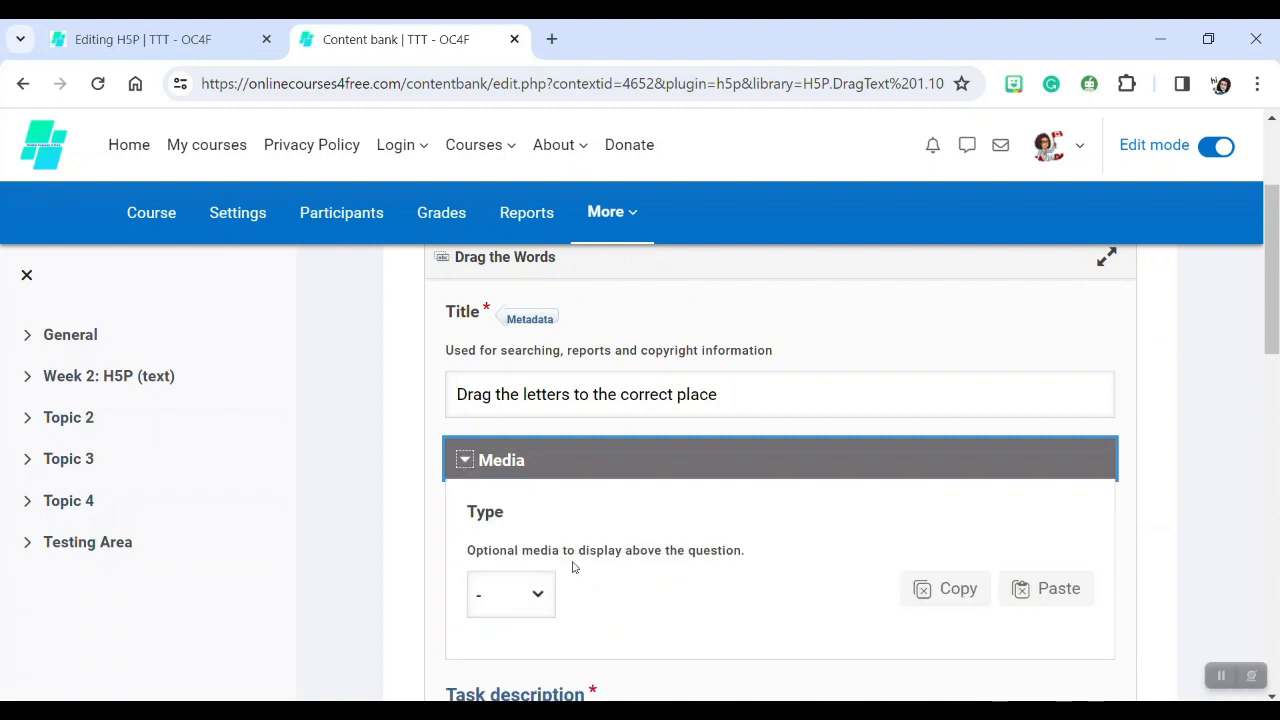
click(548, 600)
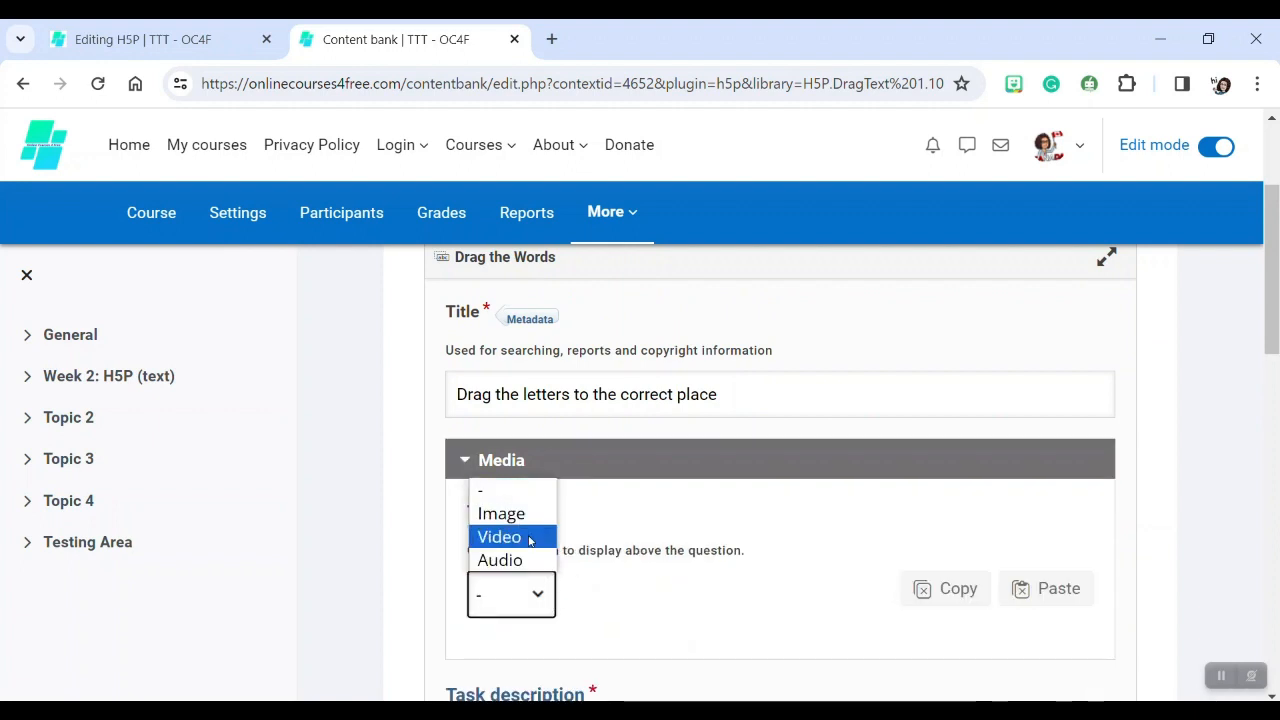
click(463, 461)
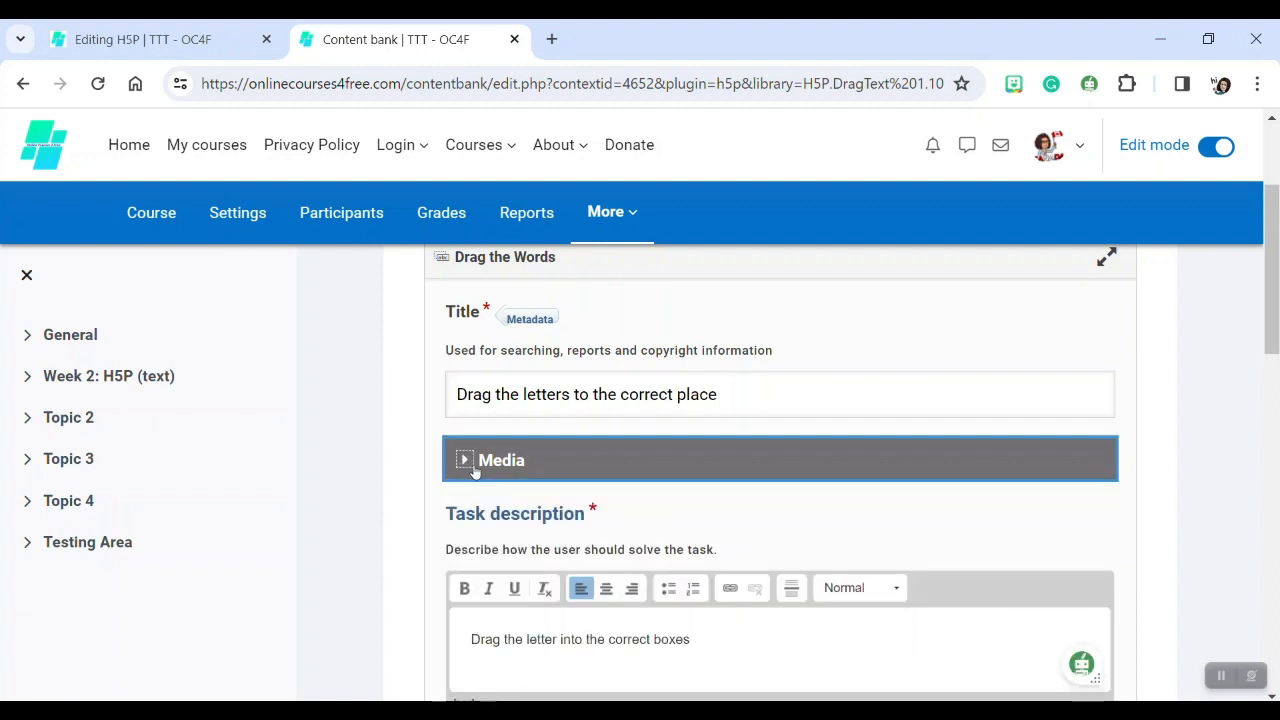
scroll(815, 473, down, 1)
scroll(815, 473, down, 1)
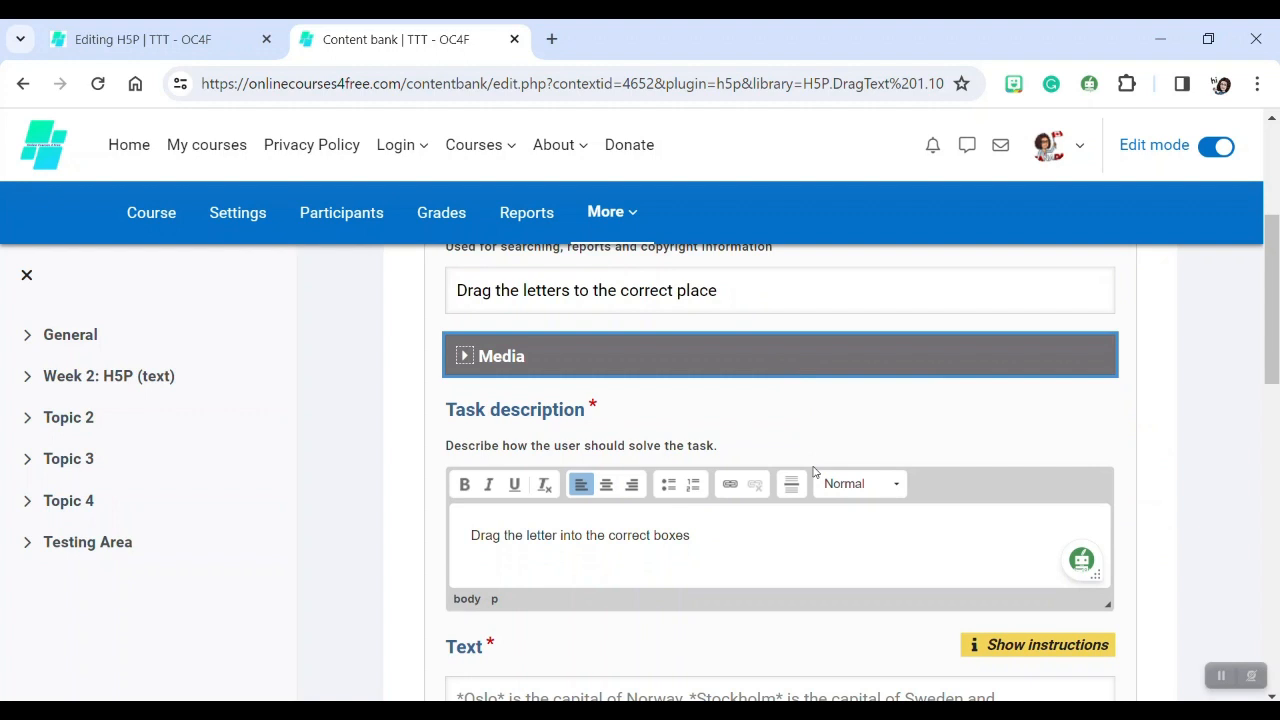
scroll(815, 473, down, 1)
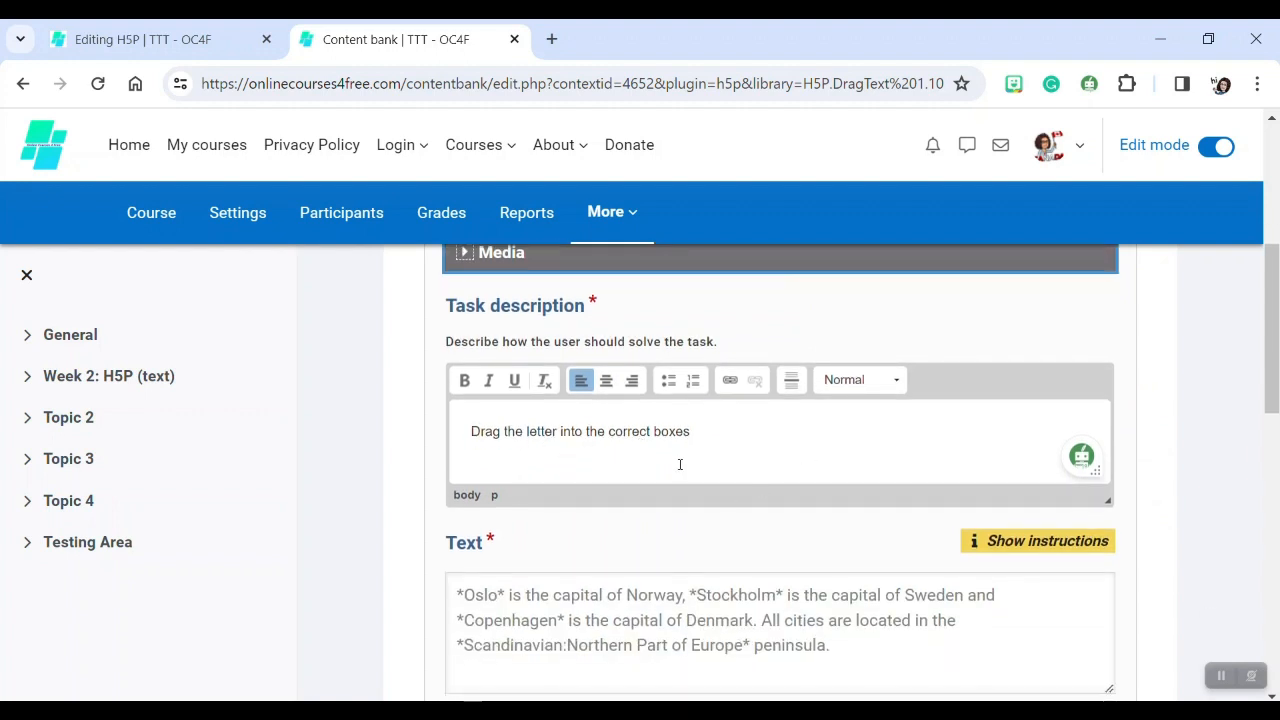
Show the instructions for the Text field and read how droppable words, tips and feedback are marked
scroll(678, 464, down, 1)
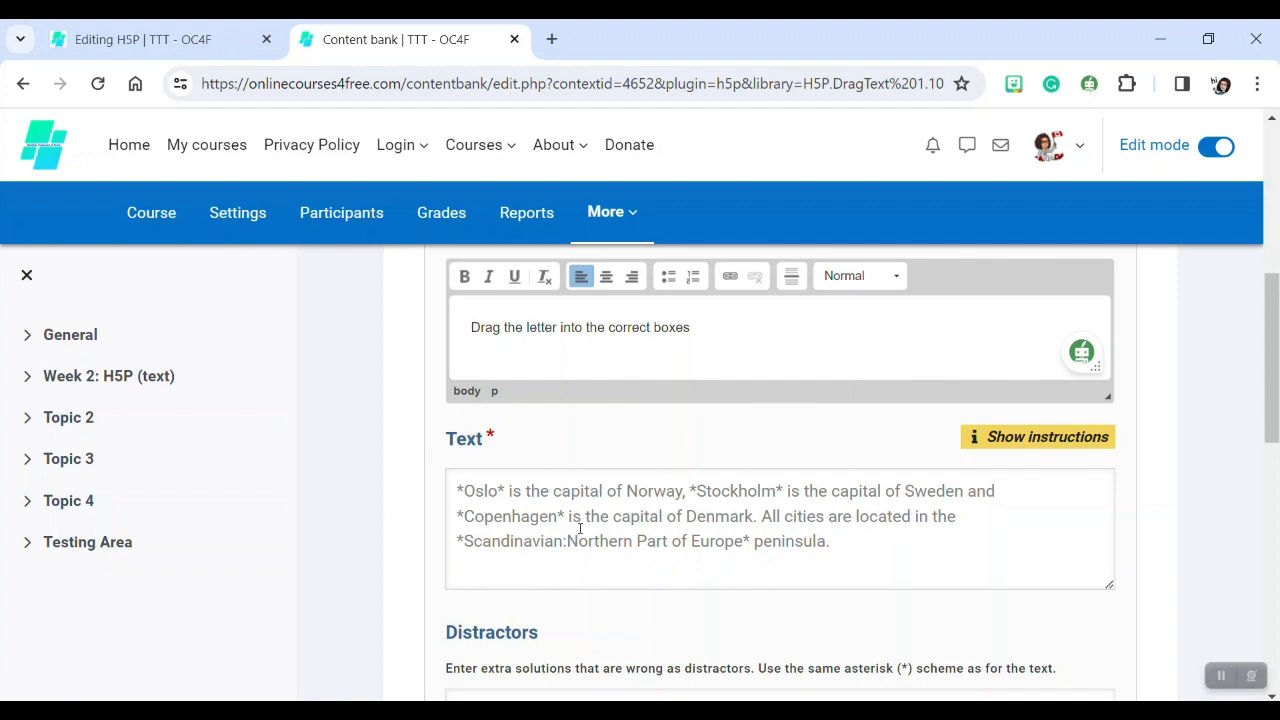
click(986, 440)
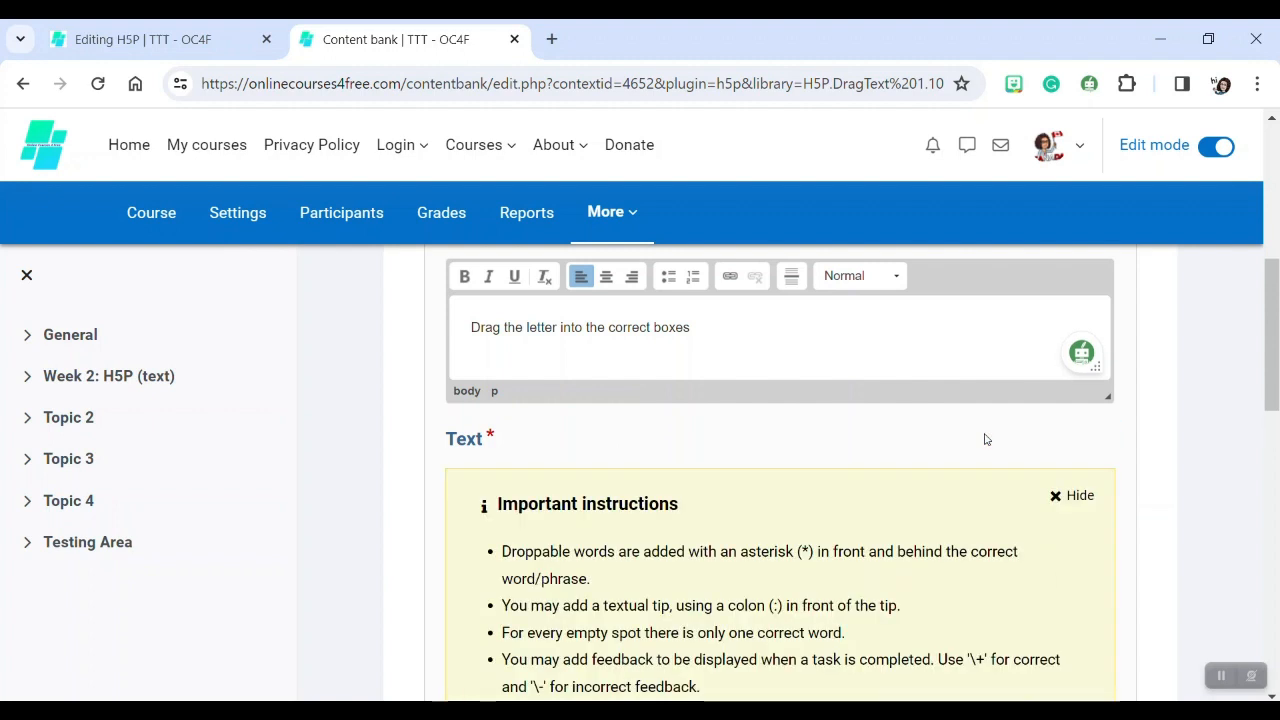
scroll(851, 448, down, 2)
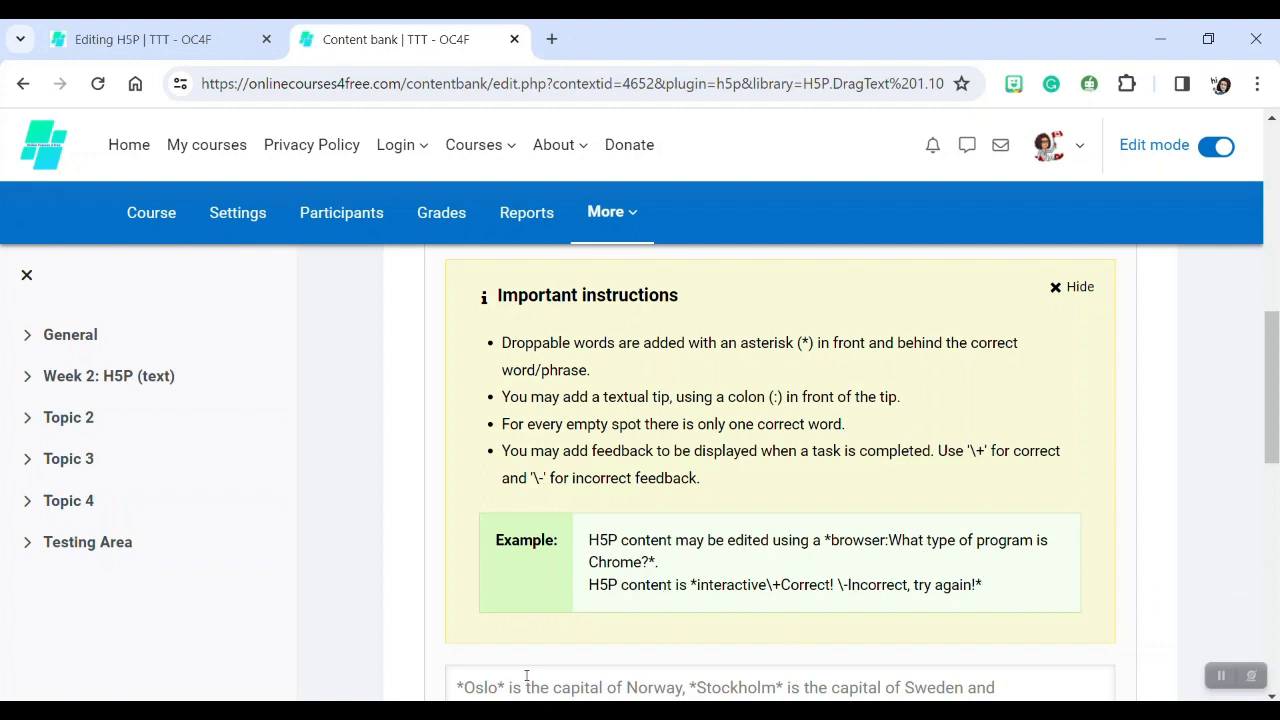
scroll(483, 507, down, 1)
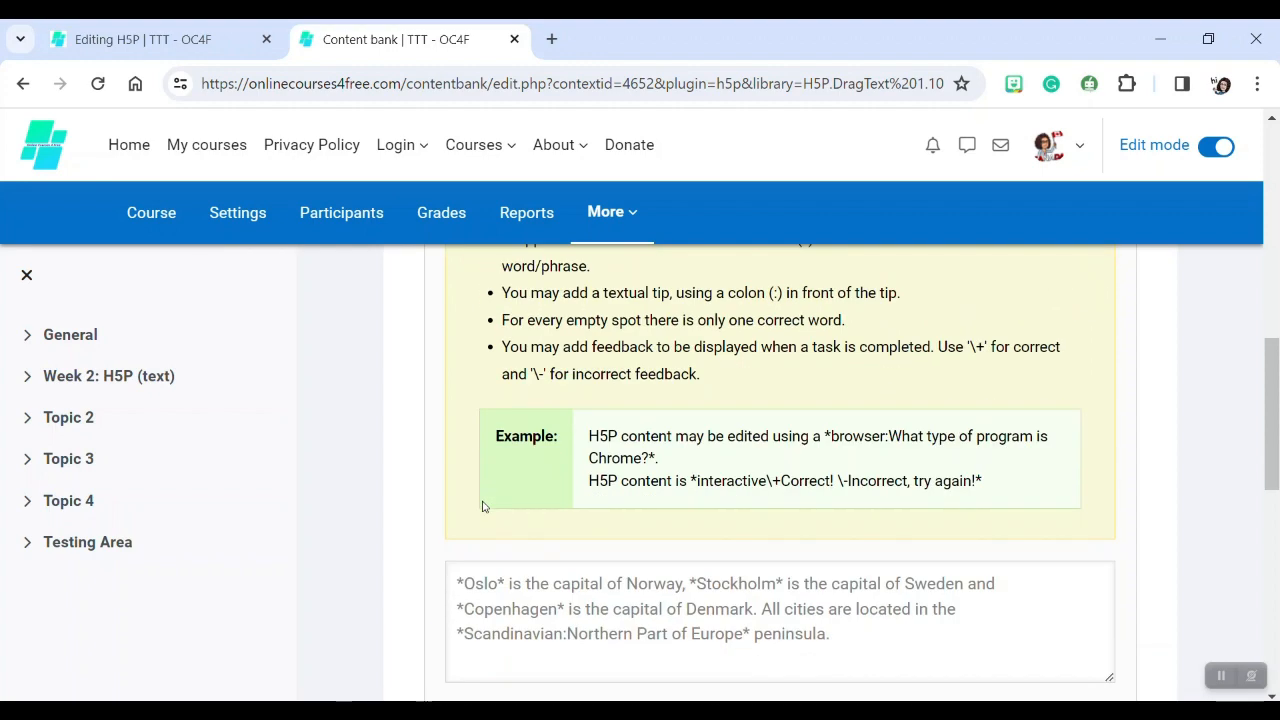
scroll(483, 507, down, 1)
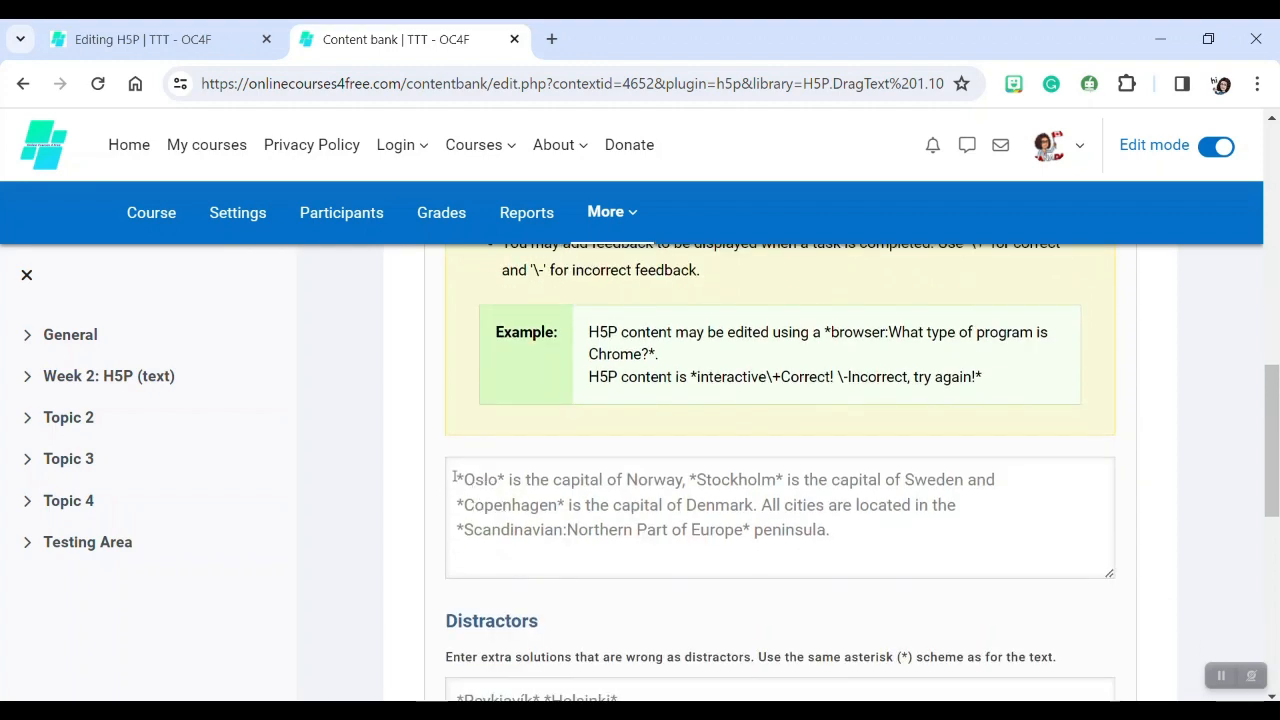
Begin the exercise text with the line "Drag lower case letters." followed by a blank line
click(455, 477)
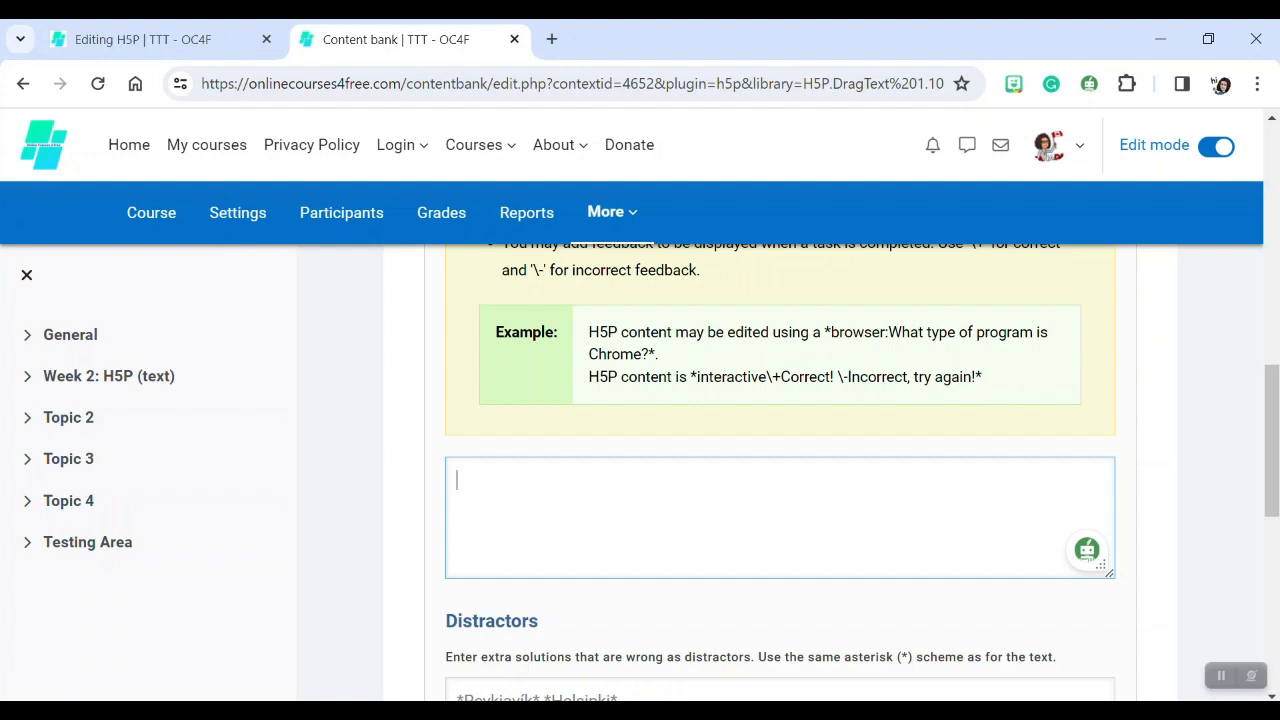
text(dil)
key(BackSpace)
key(BackSpace)
key(BackSpace)
text(Drag lower case )
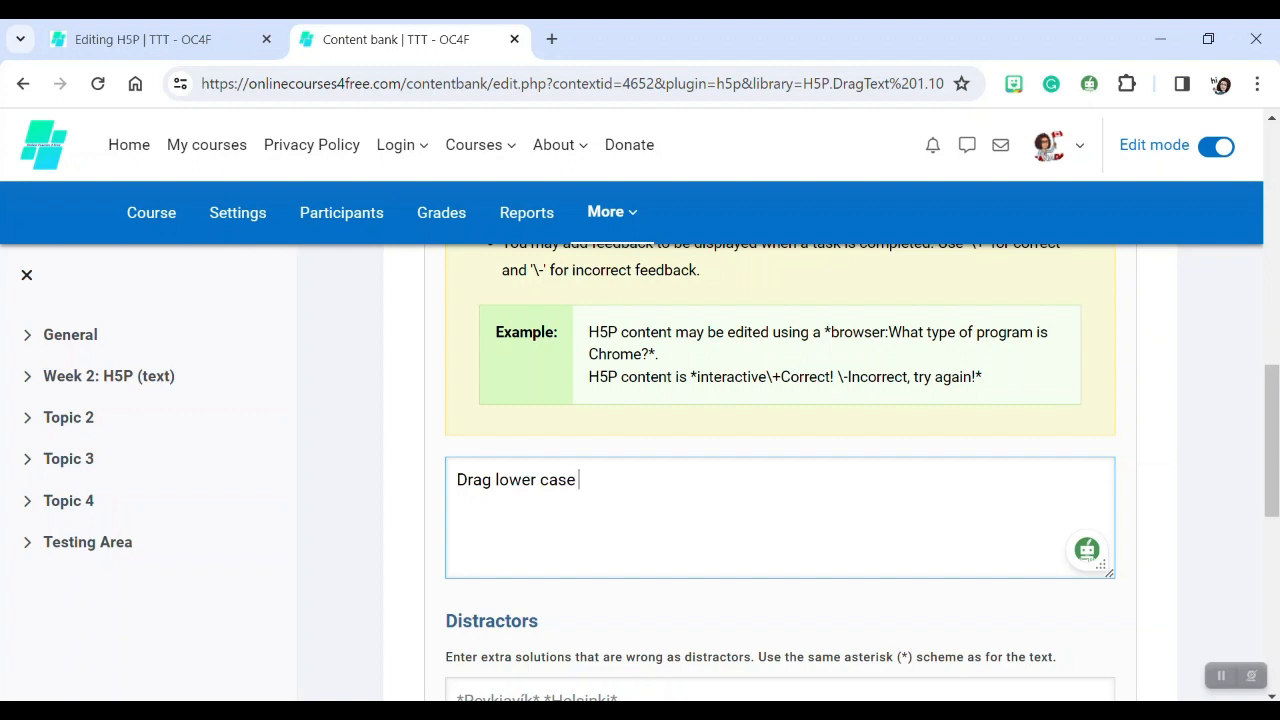
text(letters.)
key(Return)
key(Return)
Add the alphabet from a to r with droppable letters between asterisks: "a b c *d* e f *g* h i *j* *k* l m *n* *o* p q *r*"
text(a b c)
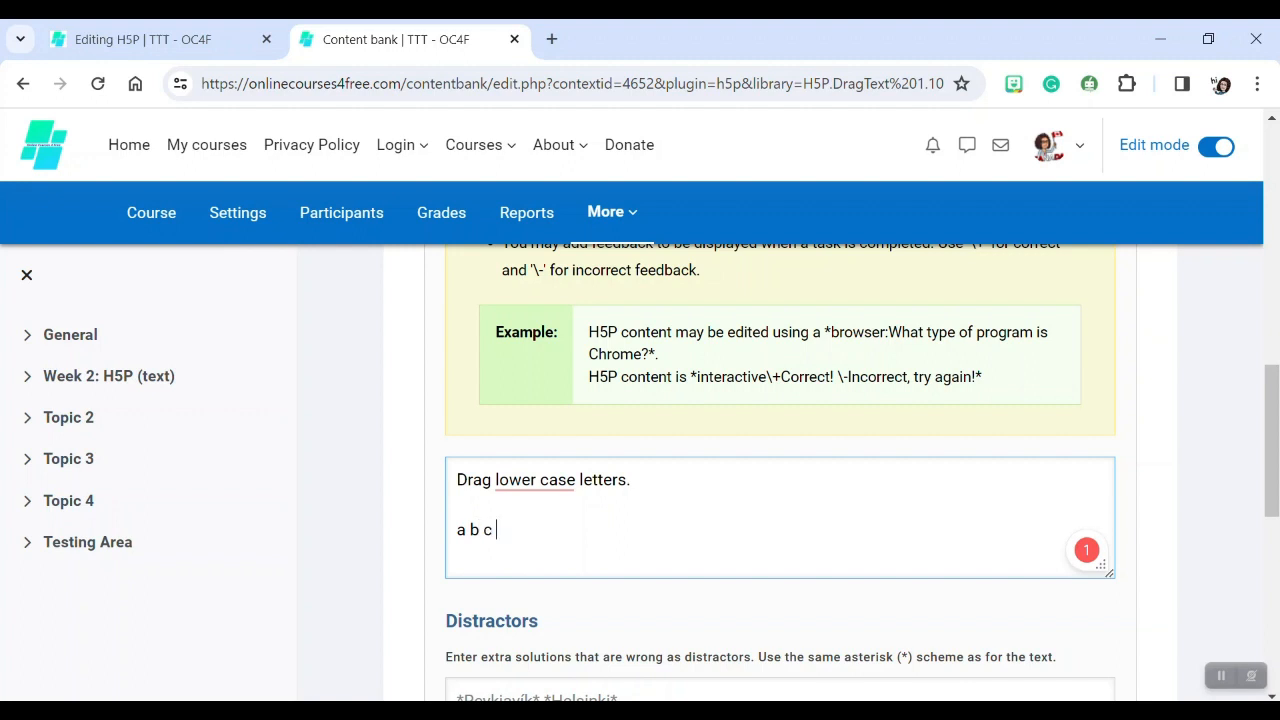
text( ^)
key(BackSpace)
text(*d* e f *g()
key(BackSpace)
text(*)
text(h i)
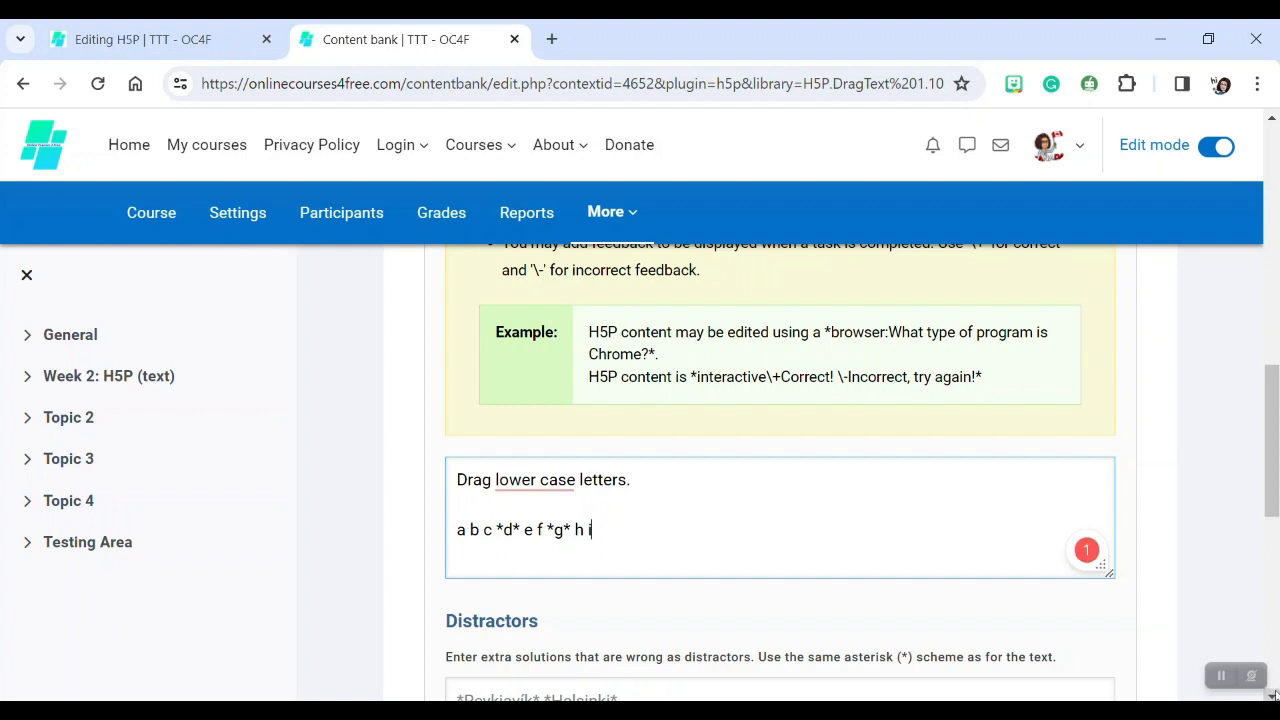
text( *)
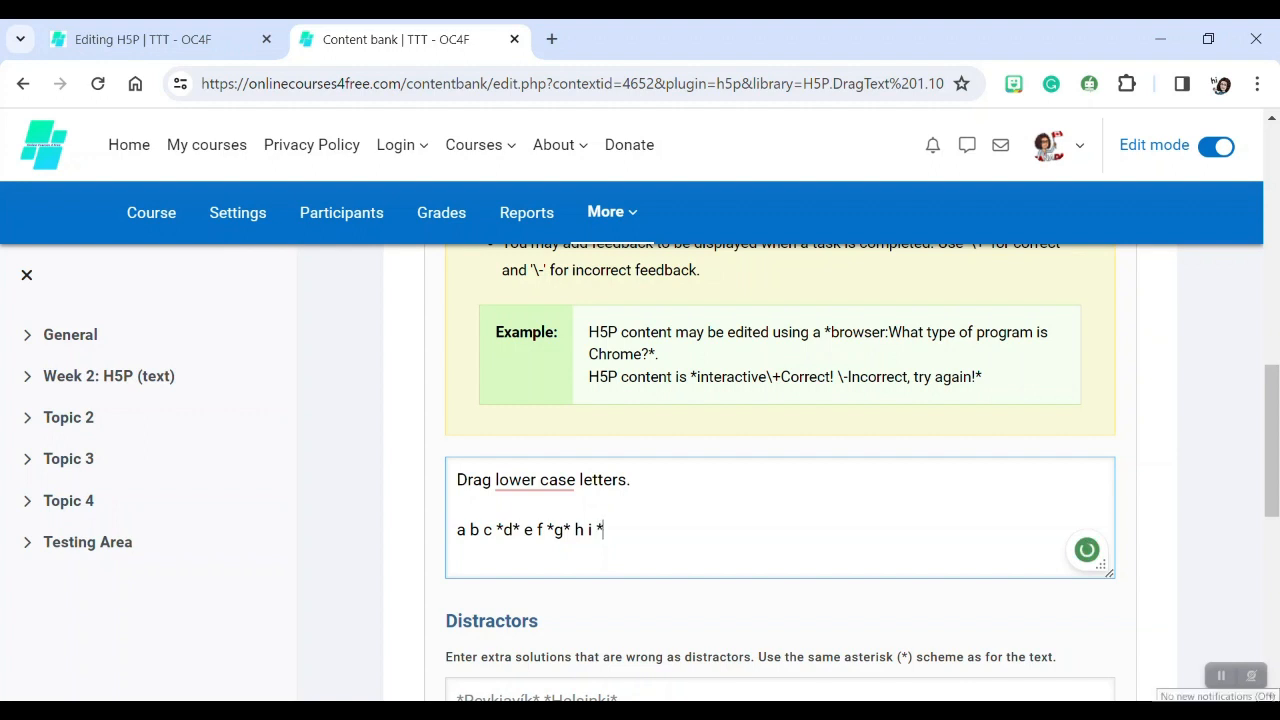
text(j* )
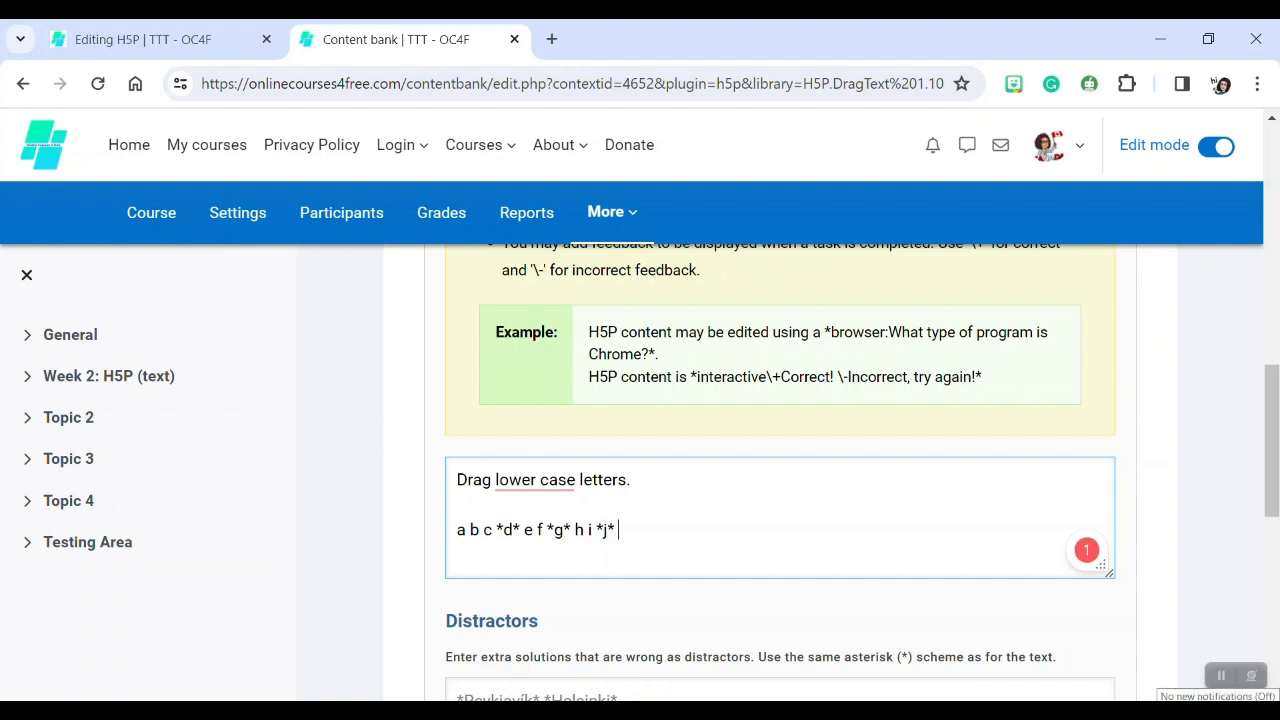
text(*k* )
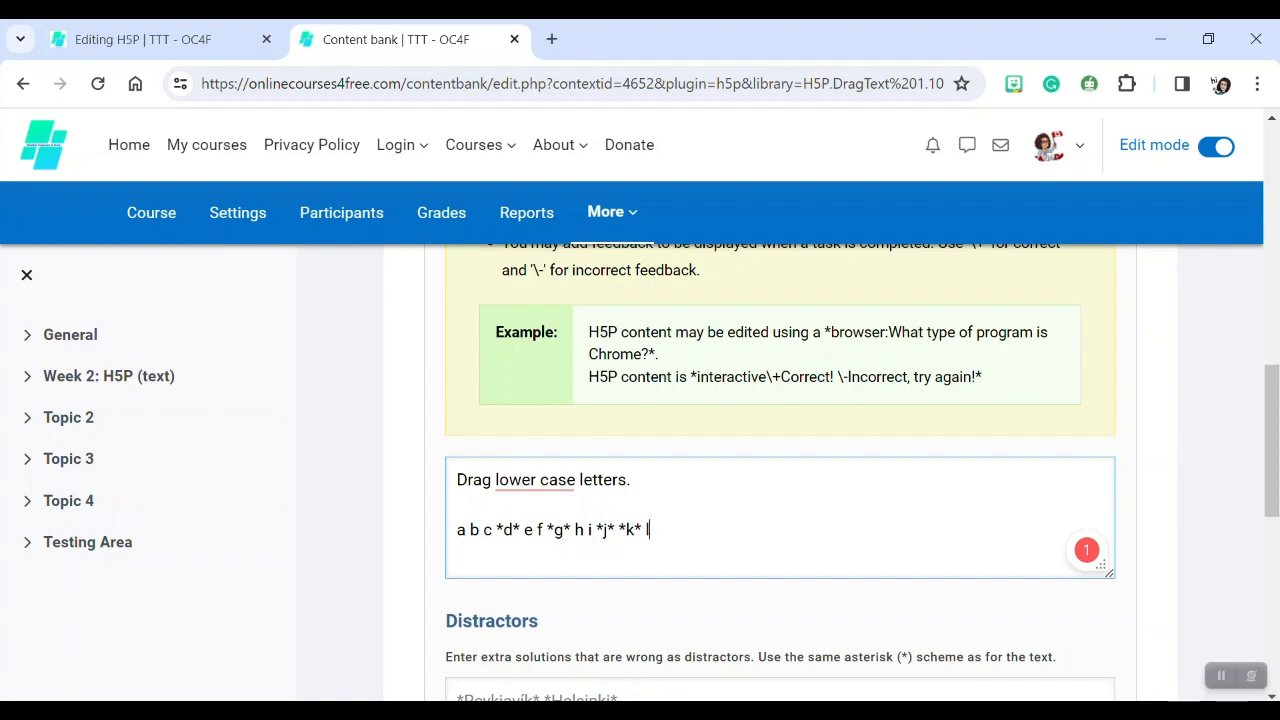
text(l m *n* *o* p q *r*)
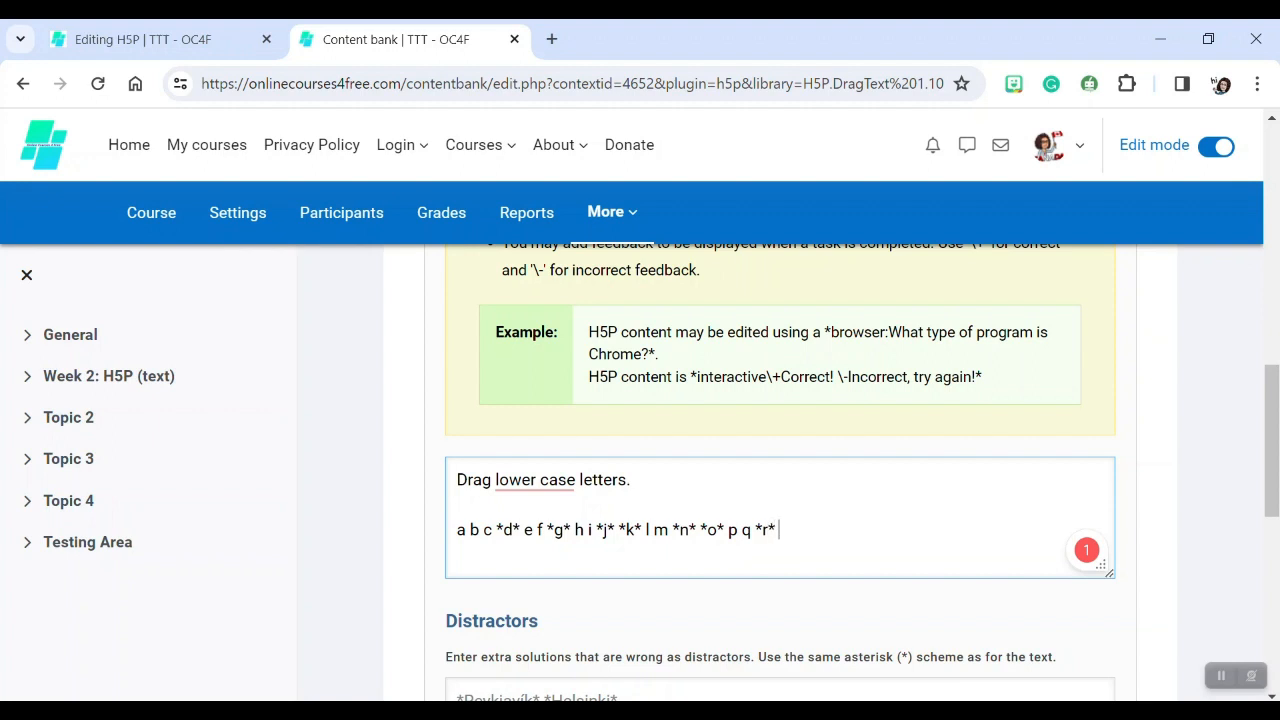
Continue the alphabet line with "*s* t *u* *v* *w* *x* y z" to complete the exercise text
text( *s*)
text( t)
text( &)
text(u)
key(BackSpace)
key(BackSpace)
text(*)
key(BackSpace)
key(BackSpace)
text(*u* *v*)
text( w)
key(BackSpace)
text(*w* *x*)
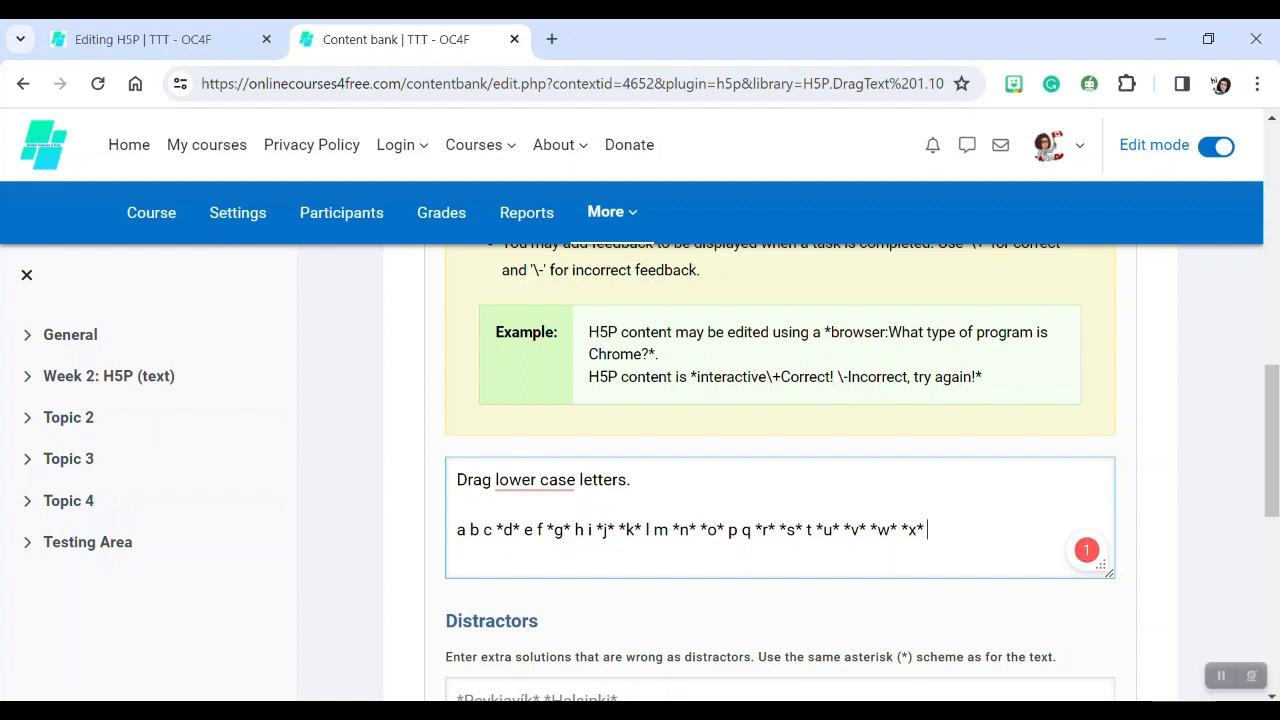
text( y z)
Review the distractors, overall feedback, behavioural settings, and text overrides and translations without changing them
scroll(600, 520, down, 2)
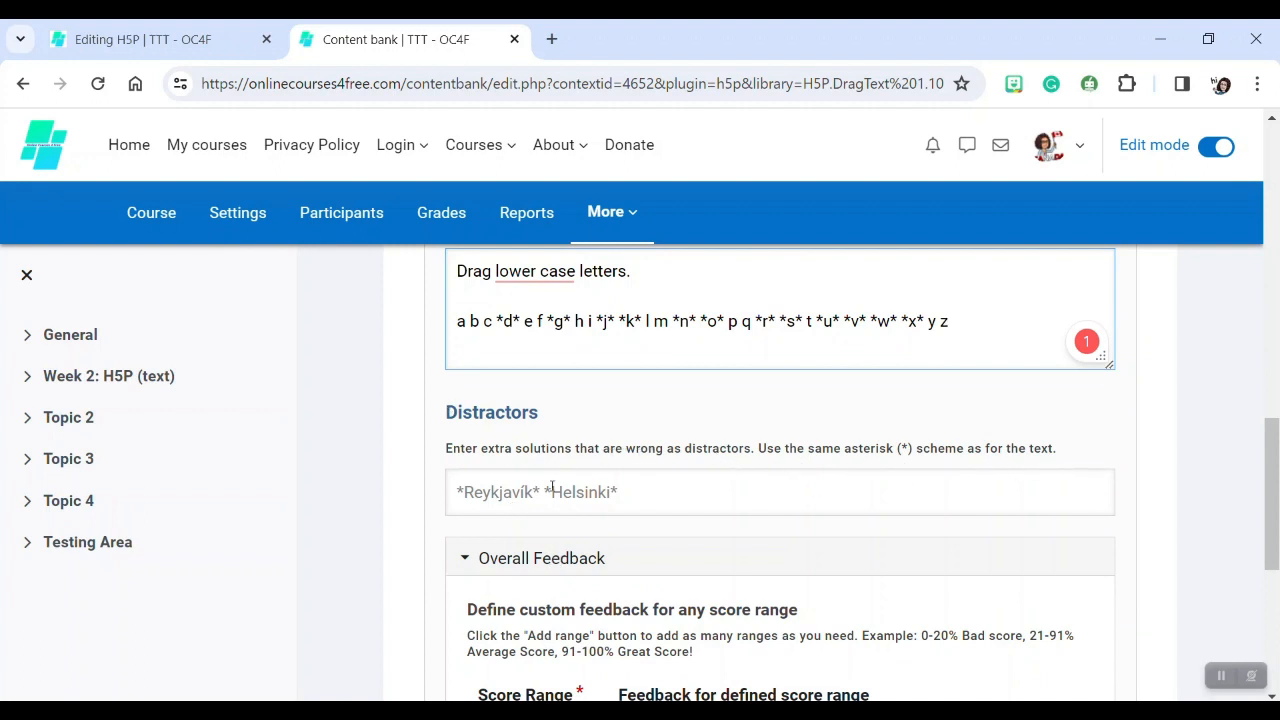
scroll(550, 460, down, 3)
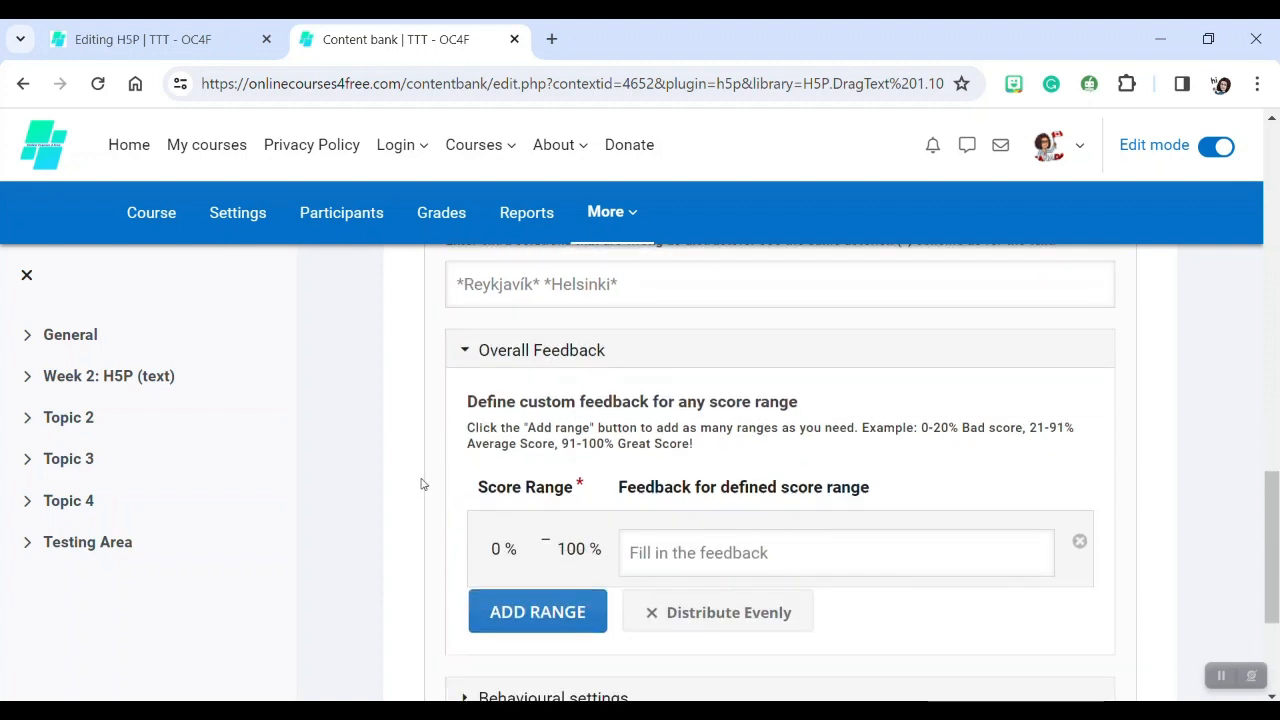
scroll(421, 483, down, 3)
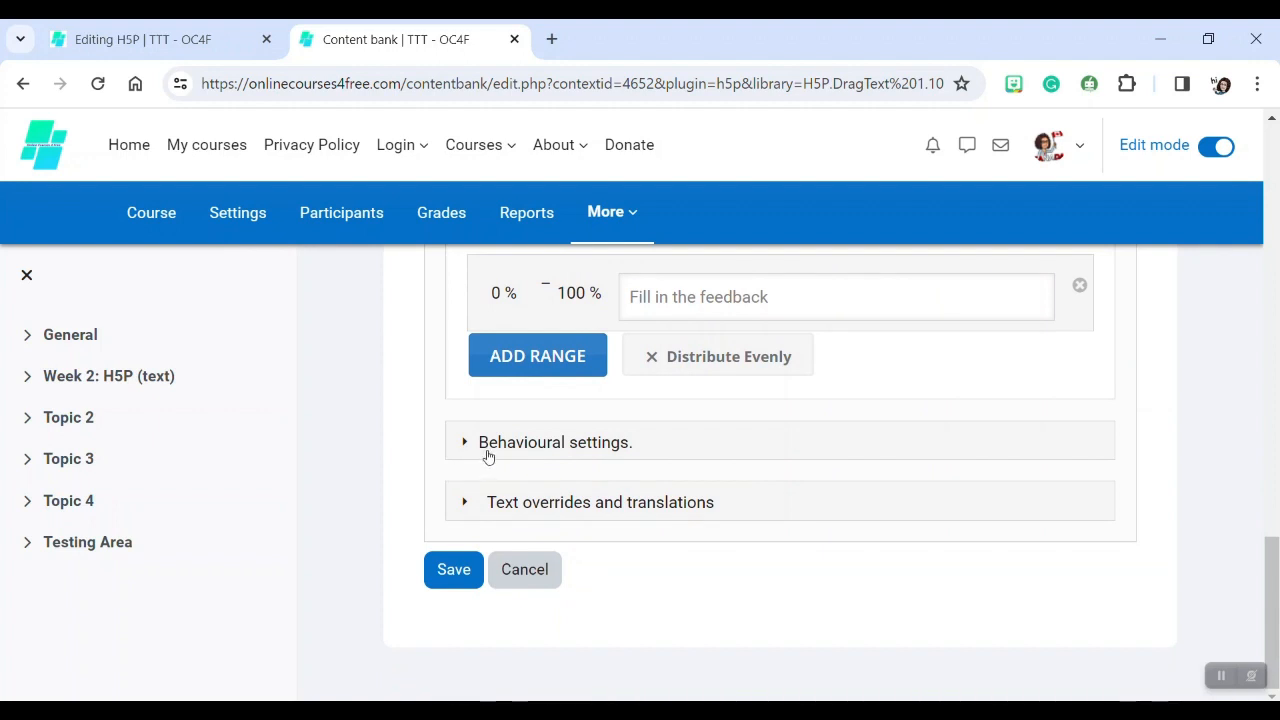
click(486, 452)
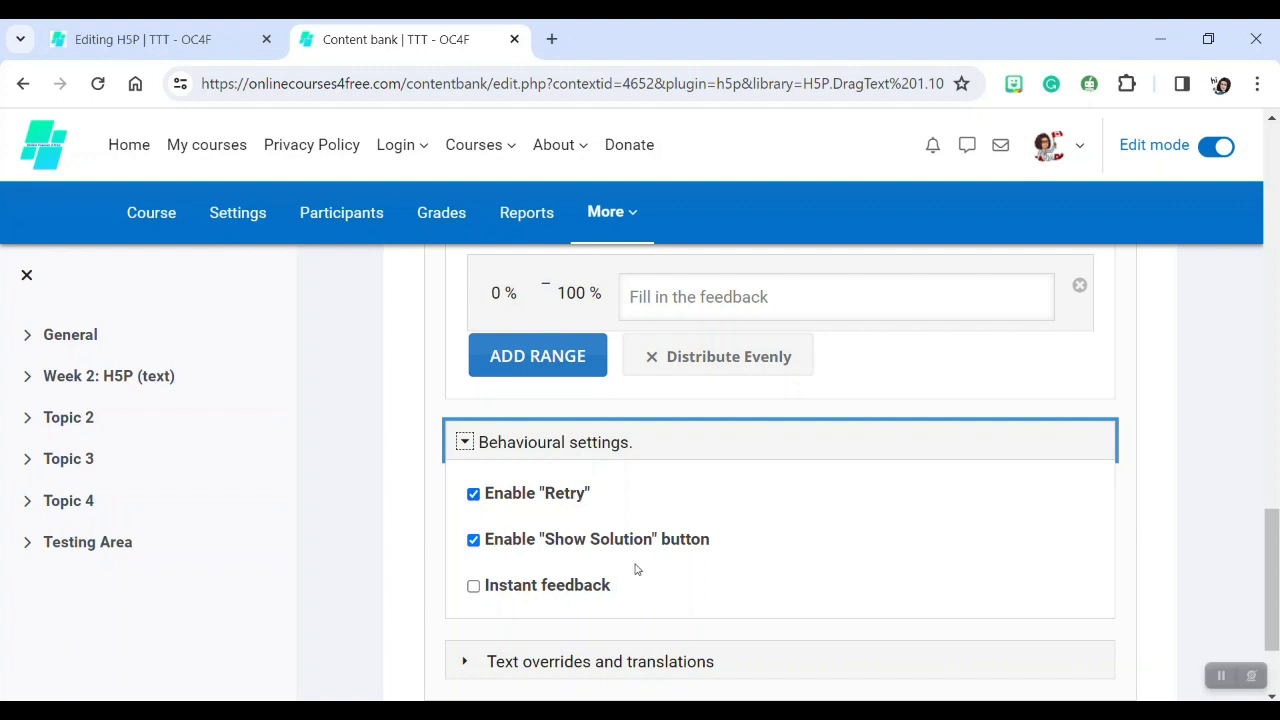
scroll(818, 545, down, 2)
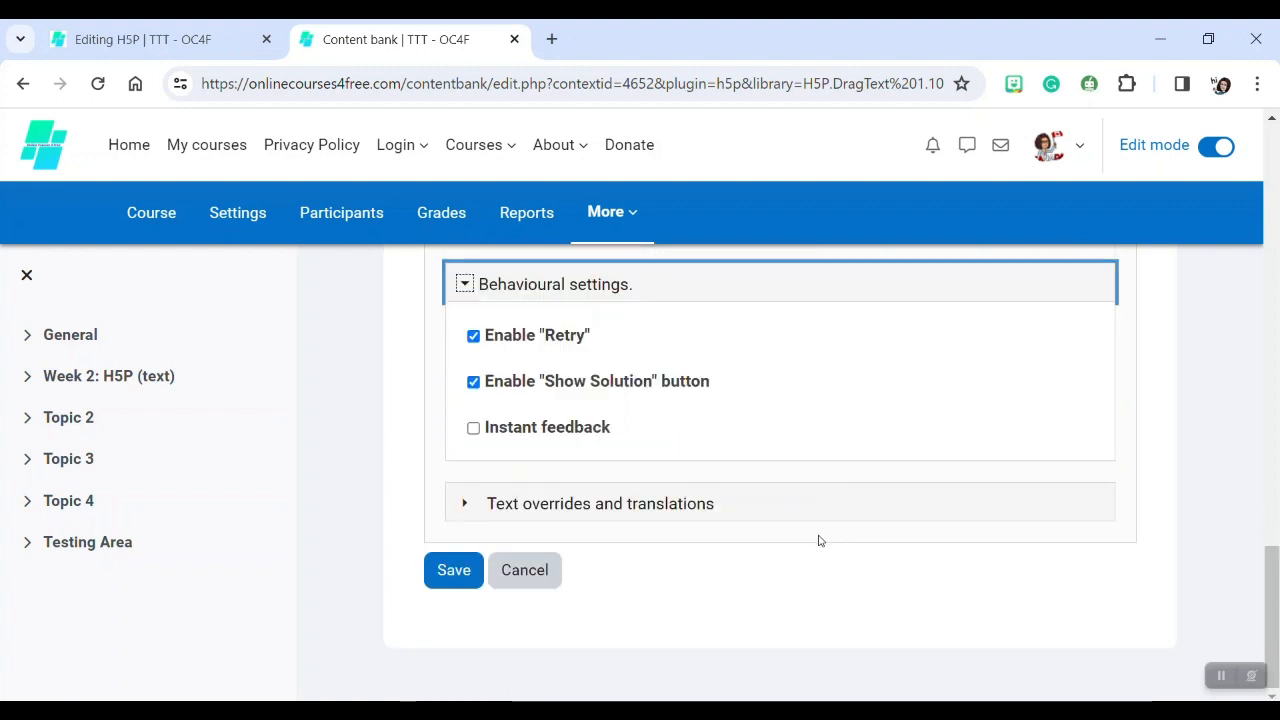
click(507, 514)
scroll(712, 531, down, 2)
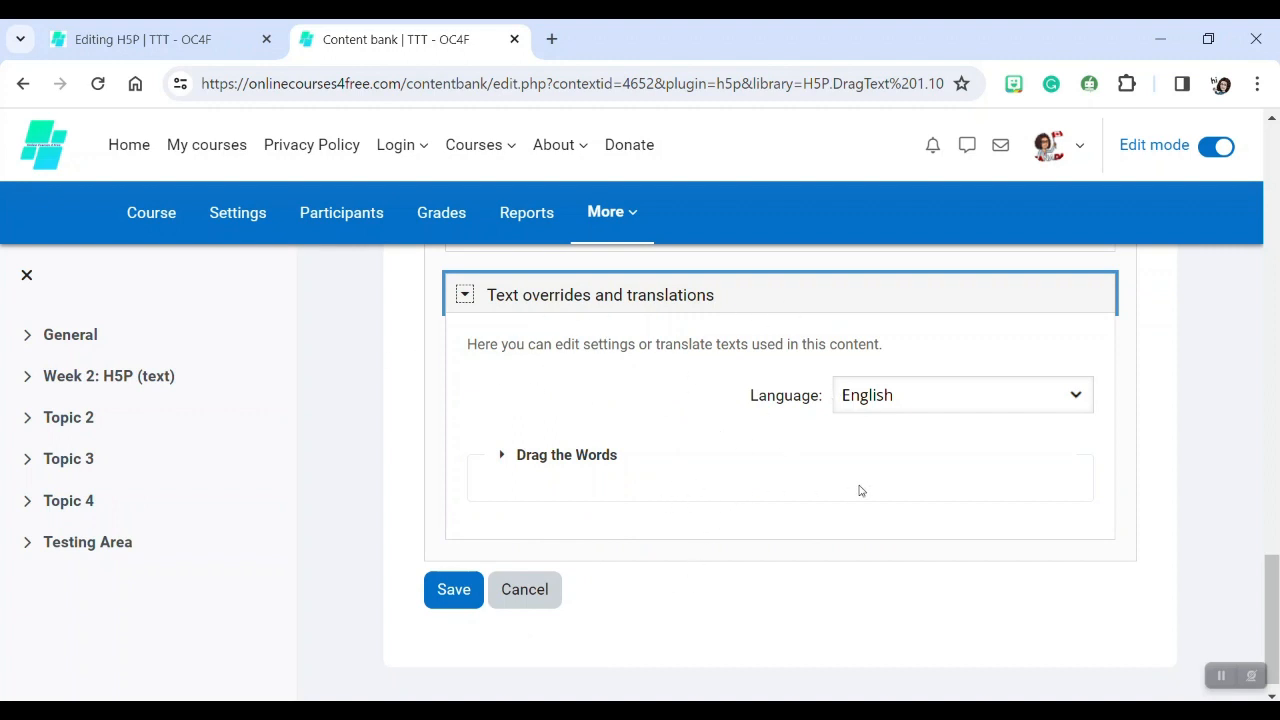
scroll(677, 511, up, 3)
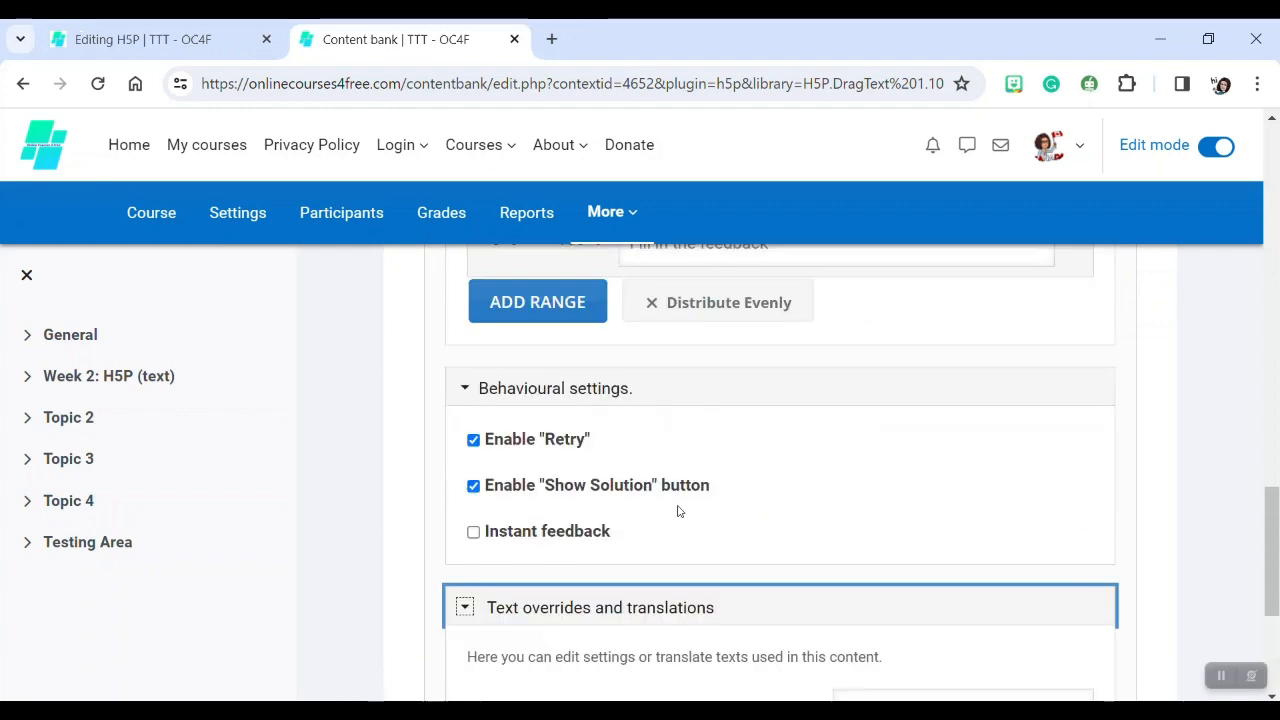
scroll(677, 511, down, 2)
scroll(677, 511, up, 10)
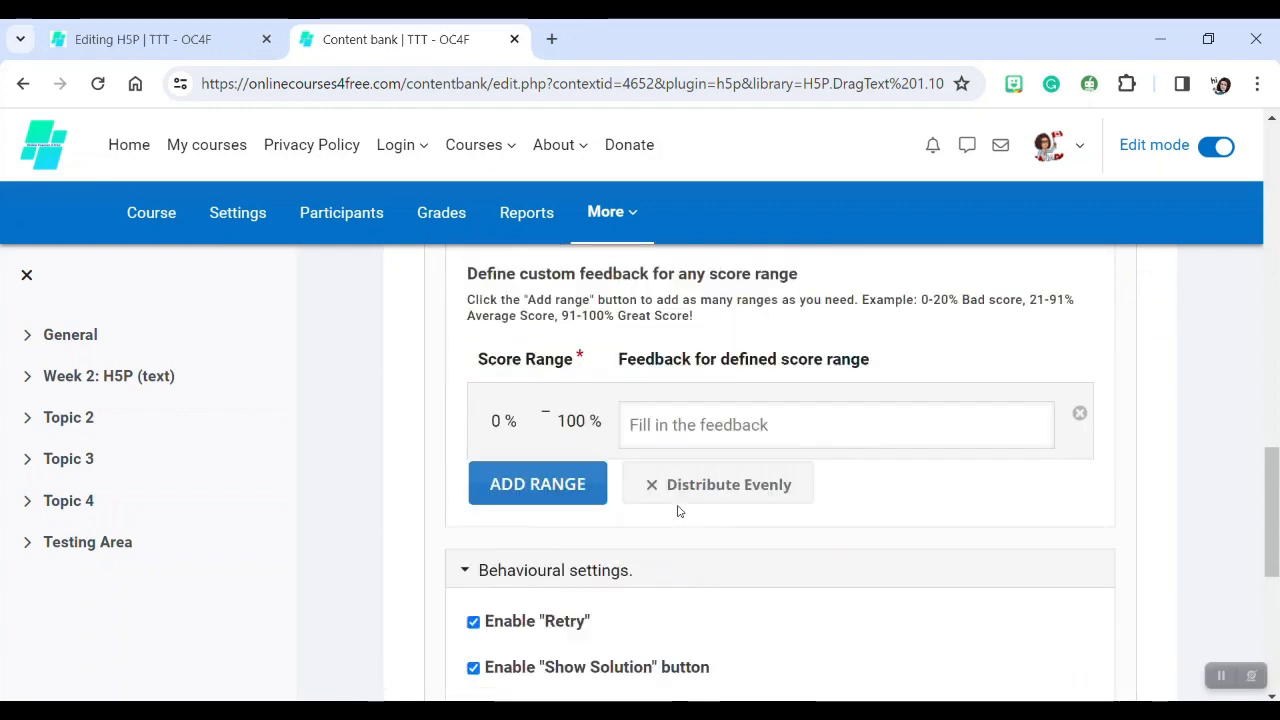
Save the Drag the Words content to the content bank
scroll(678, 510, down, 12)
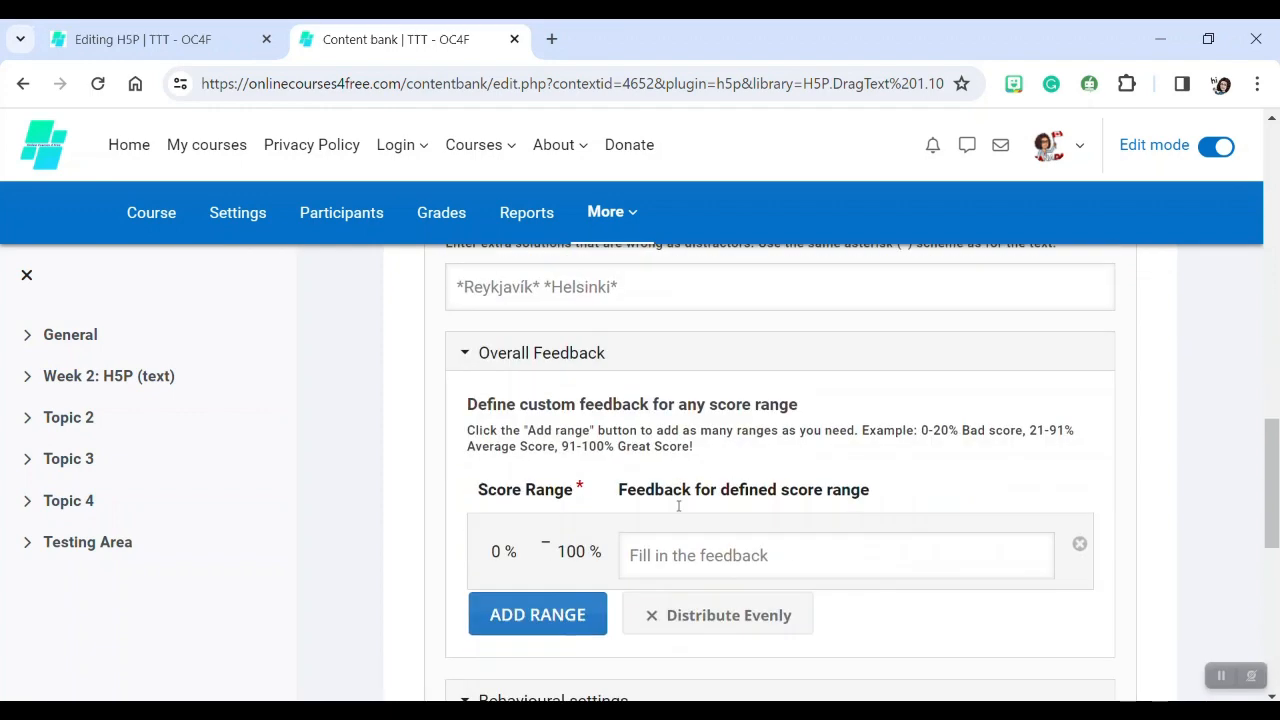
click(455, 570)
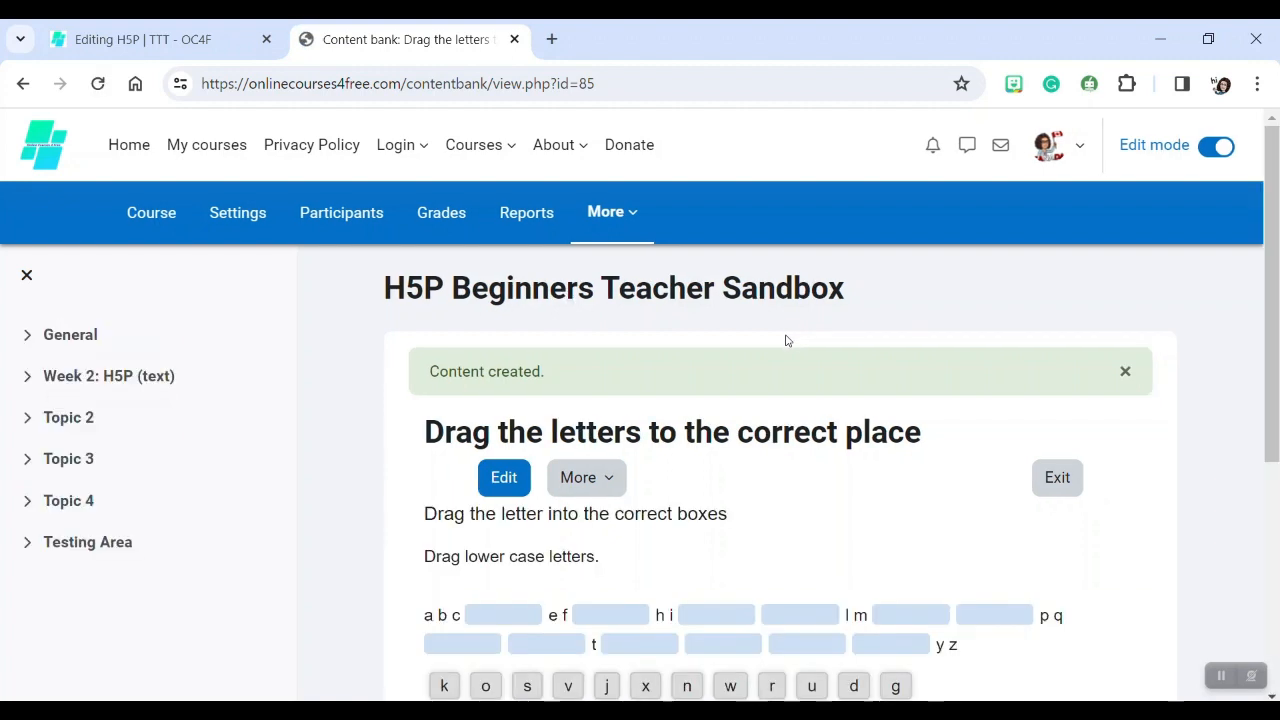
Try out the saved activity by placing d, g, j, k, n, o, r, s, u, v, w and x in their matching alphabet gaps
scroll(766, 486, down, 2)
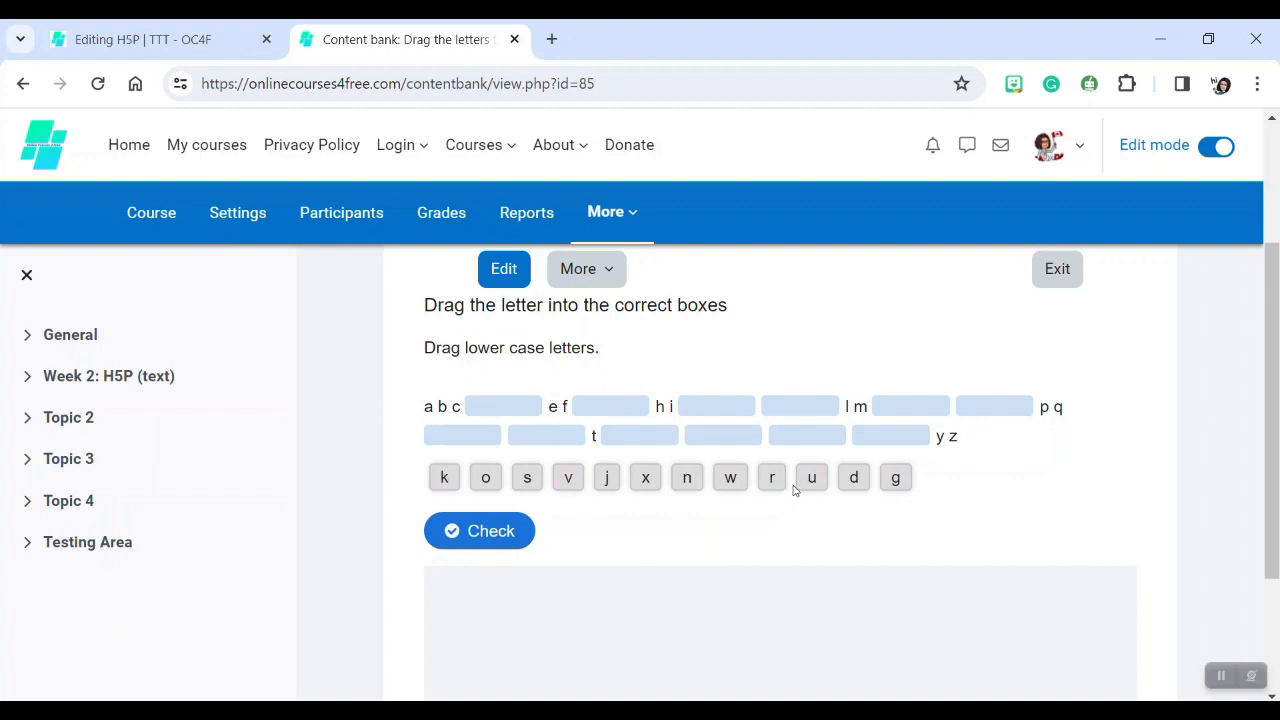
drag(853, 480, 489, 408)
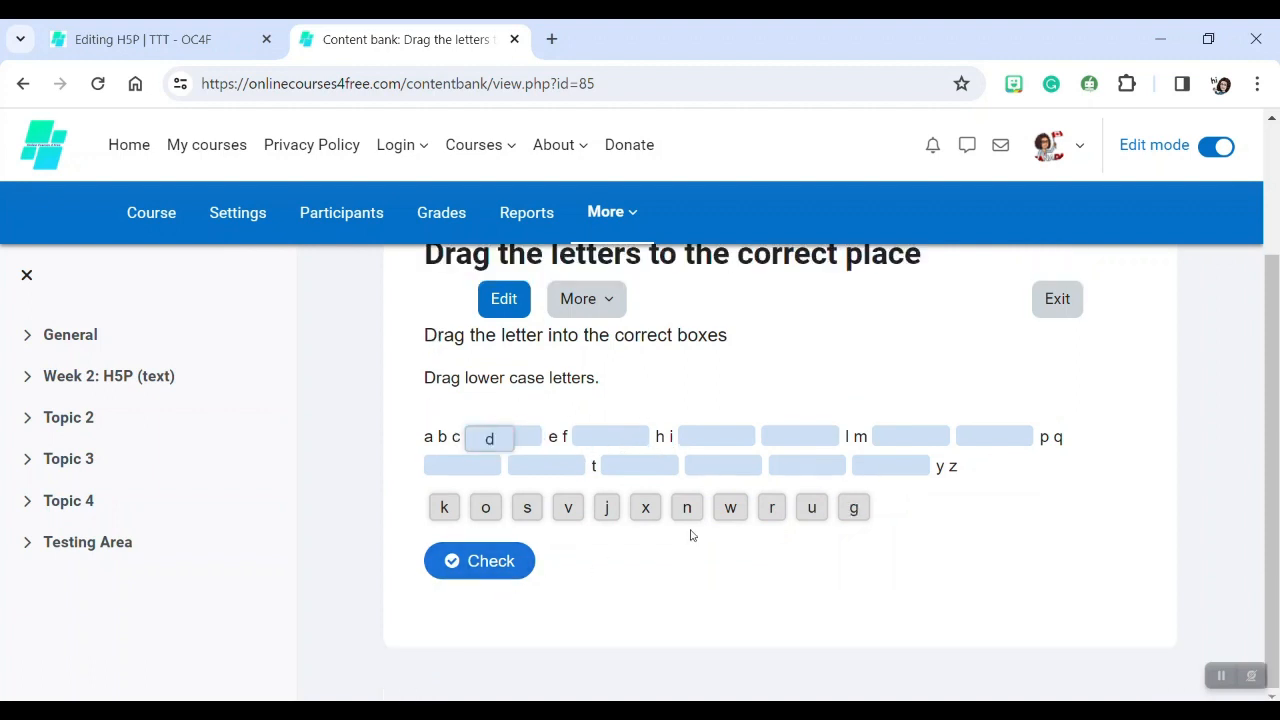
drag(846, 516, 603, 447)
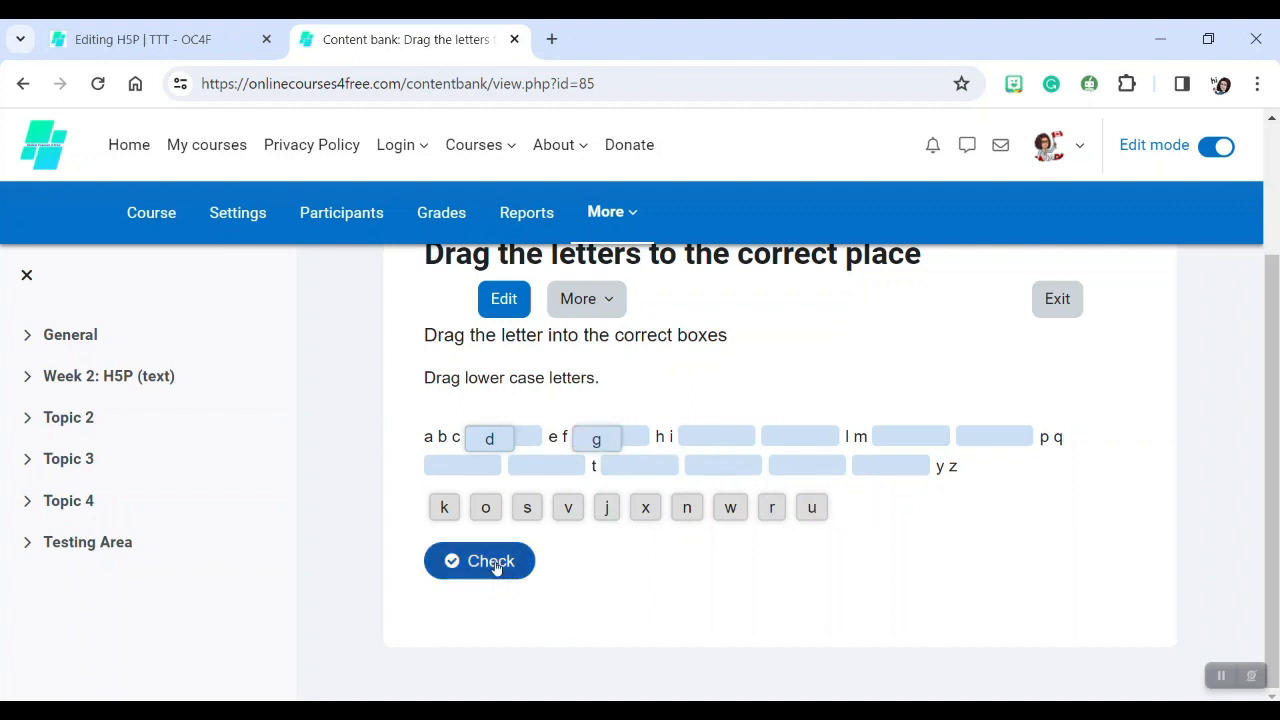
drag(607, 509, 702, 445)
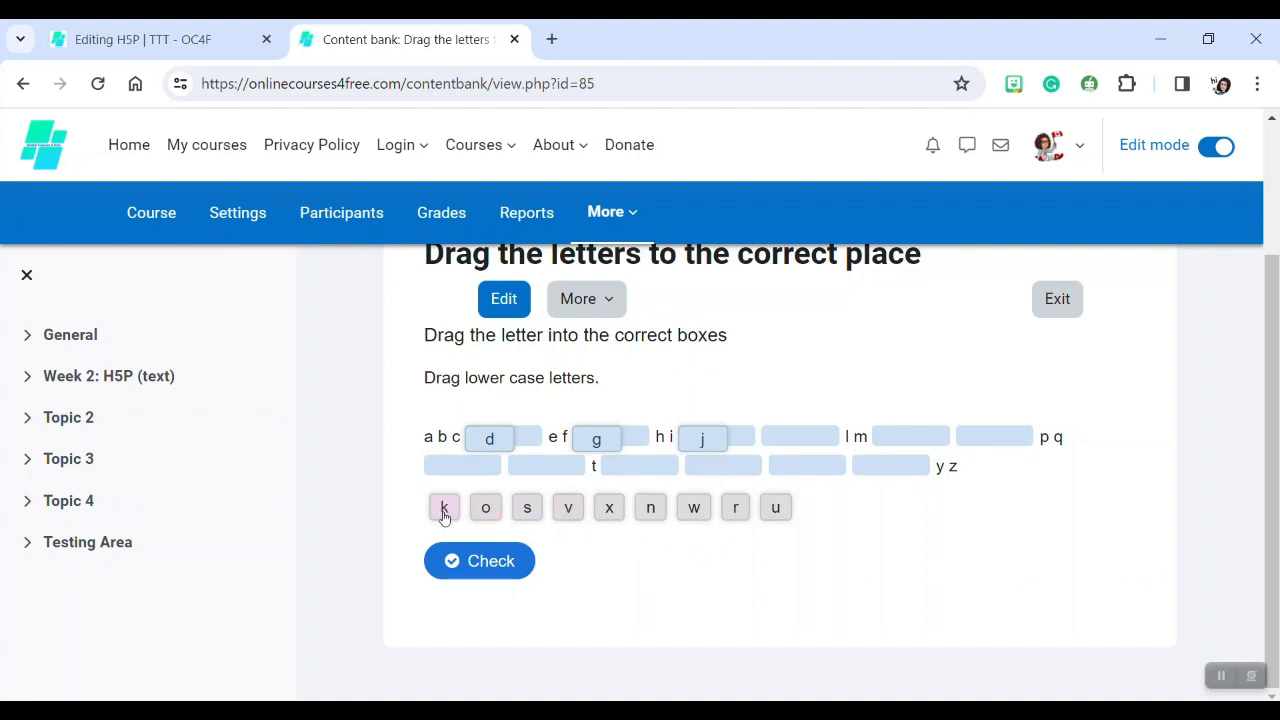
drag(443, 508, 788, 438)
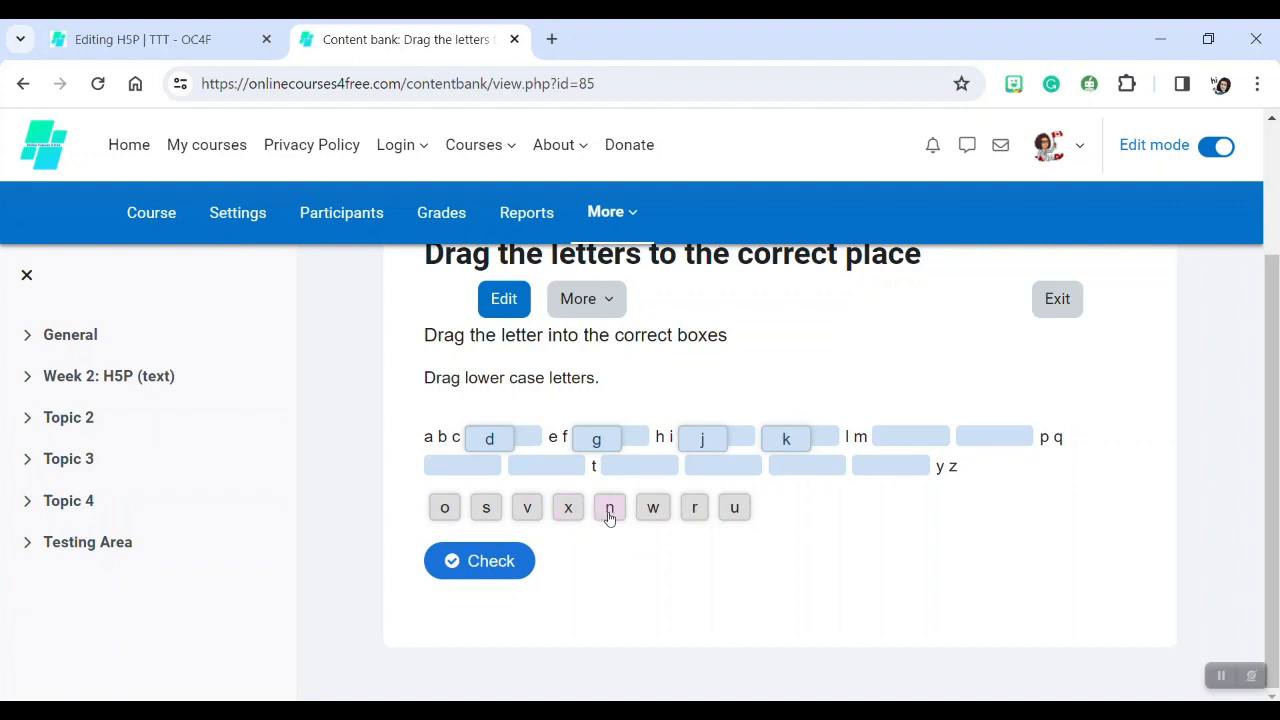
drag(609, 508, 910, 444)
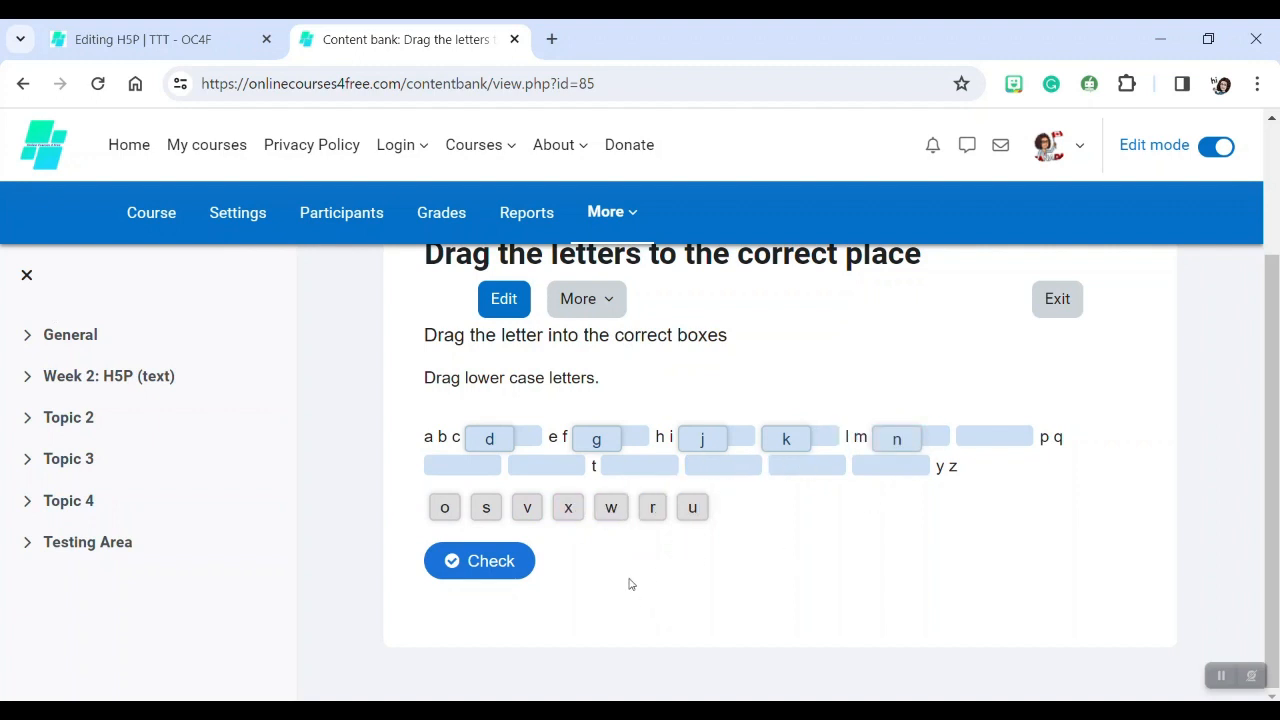
drag(444, 508, 1012, 442)
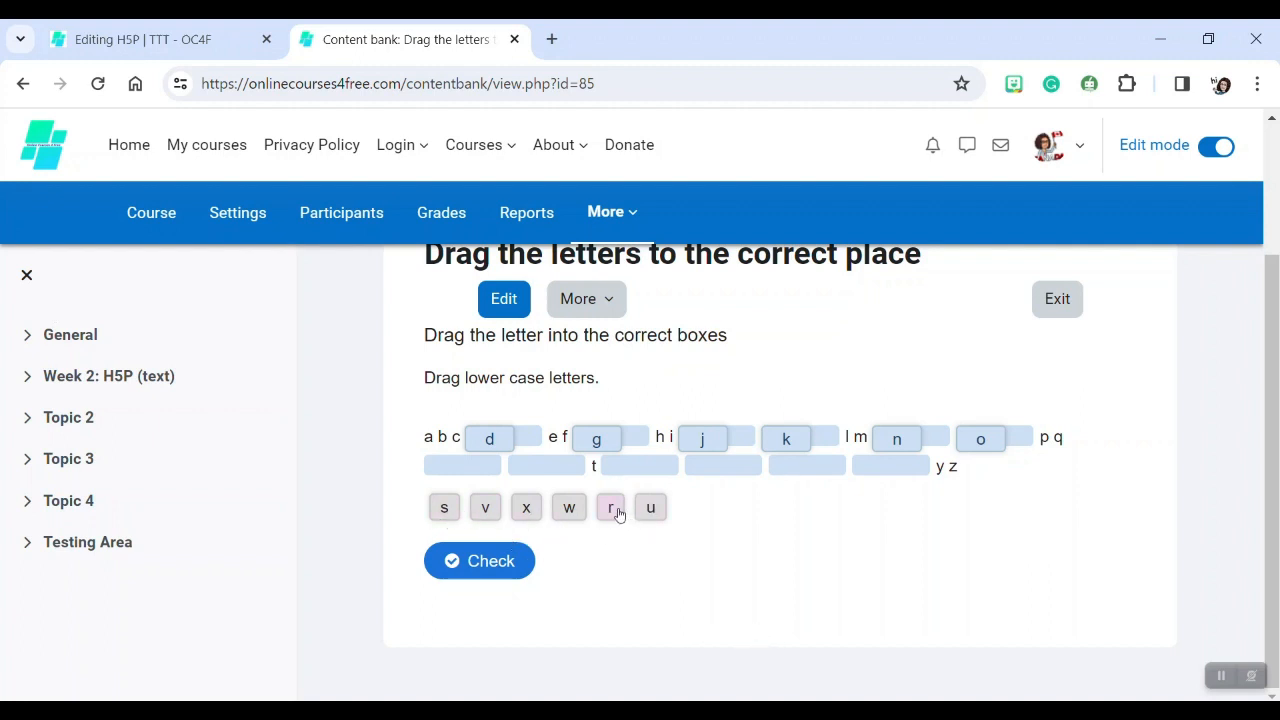
drag(617, 509, 540, 466)
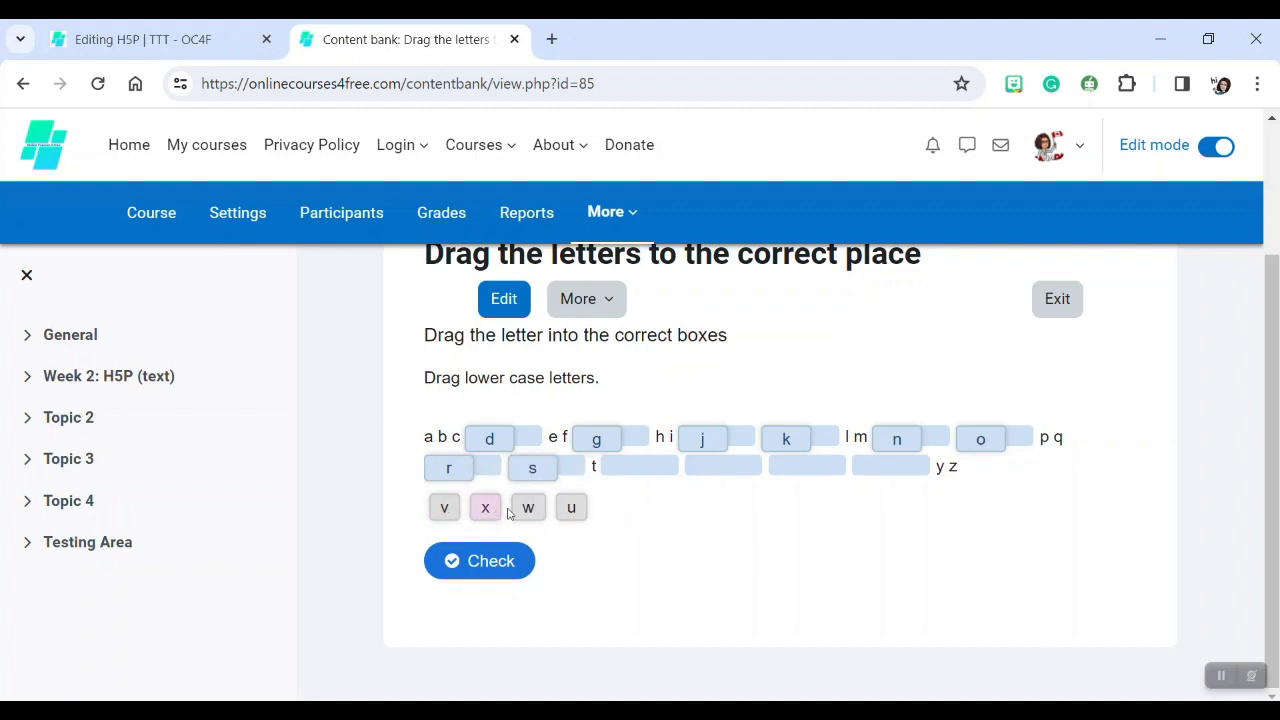
drag(571, 508, 630, 470)
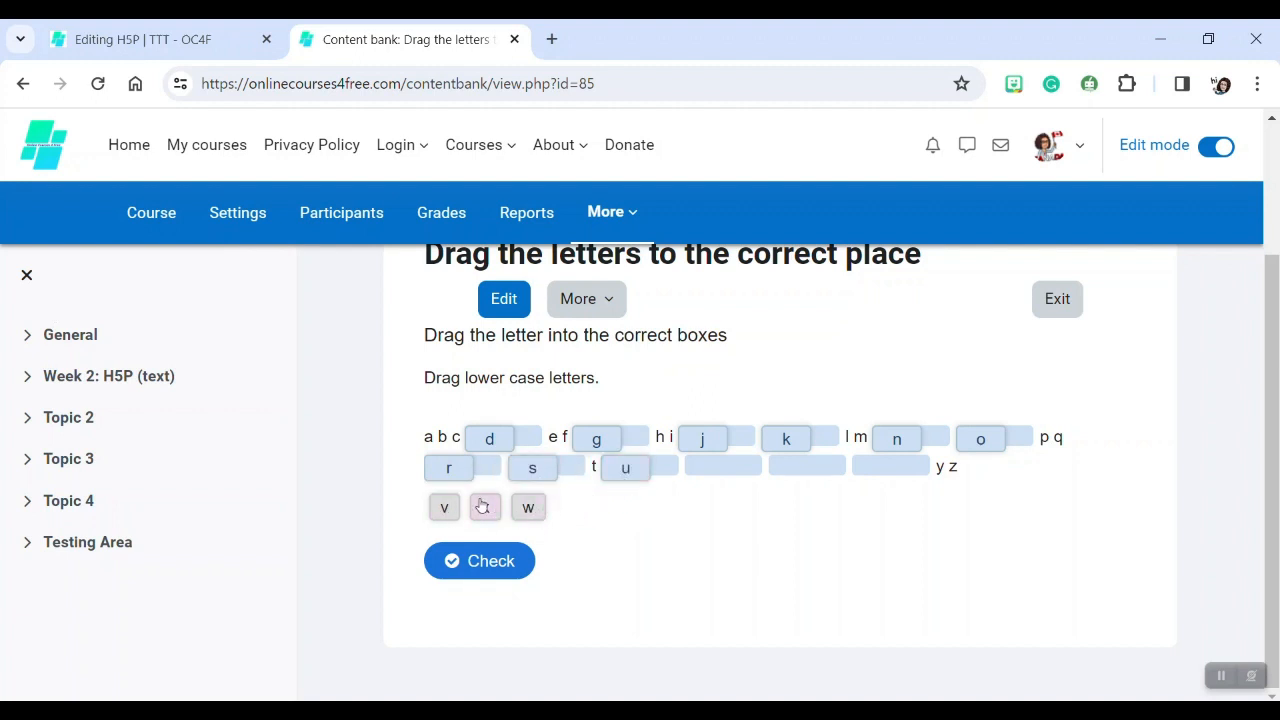
drag(440, 506, 723, 471)
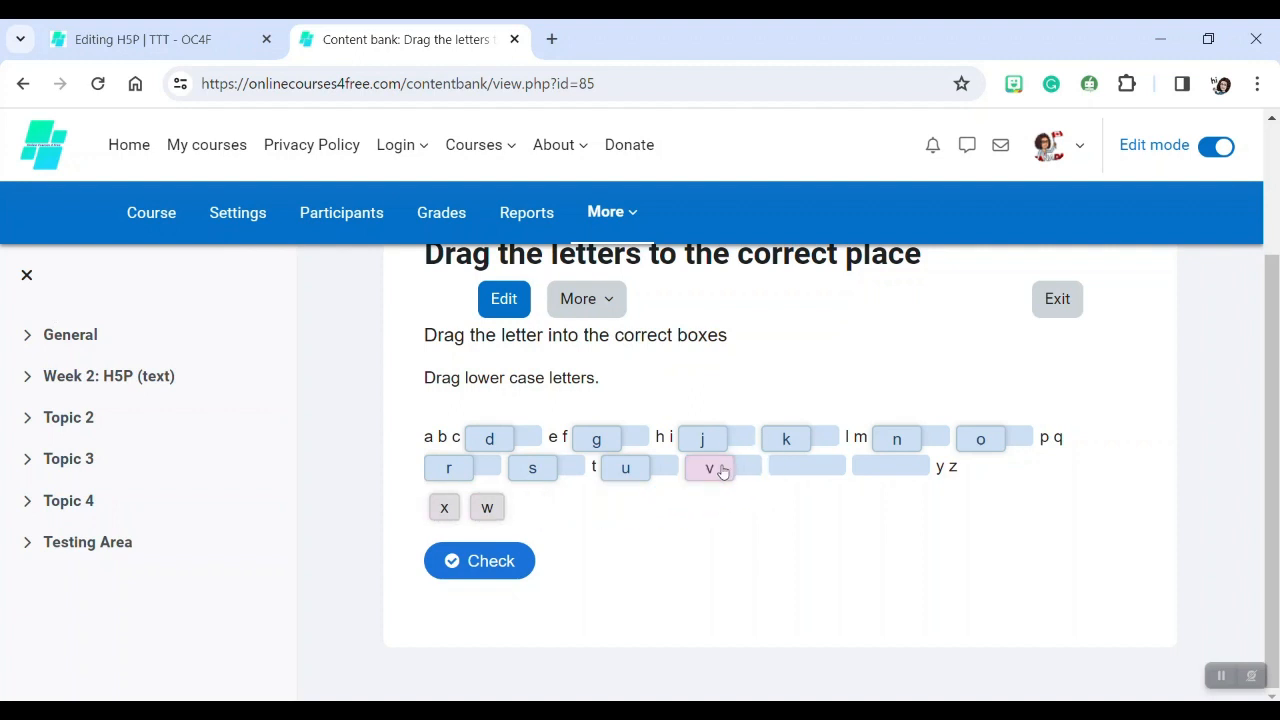
drag(482, 512, 800, 470)
drag(443, 508, 880, 468)
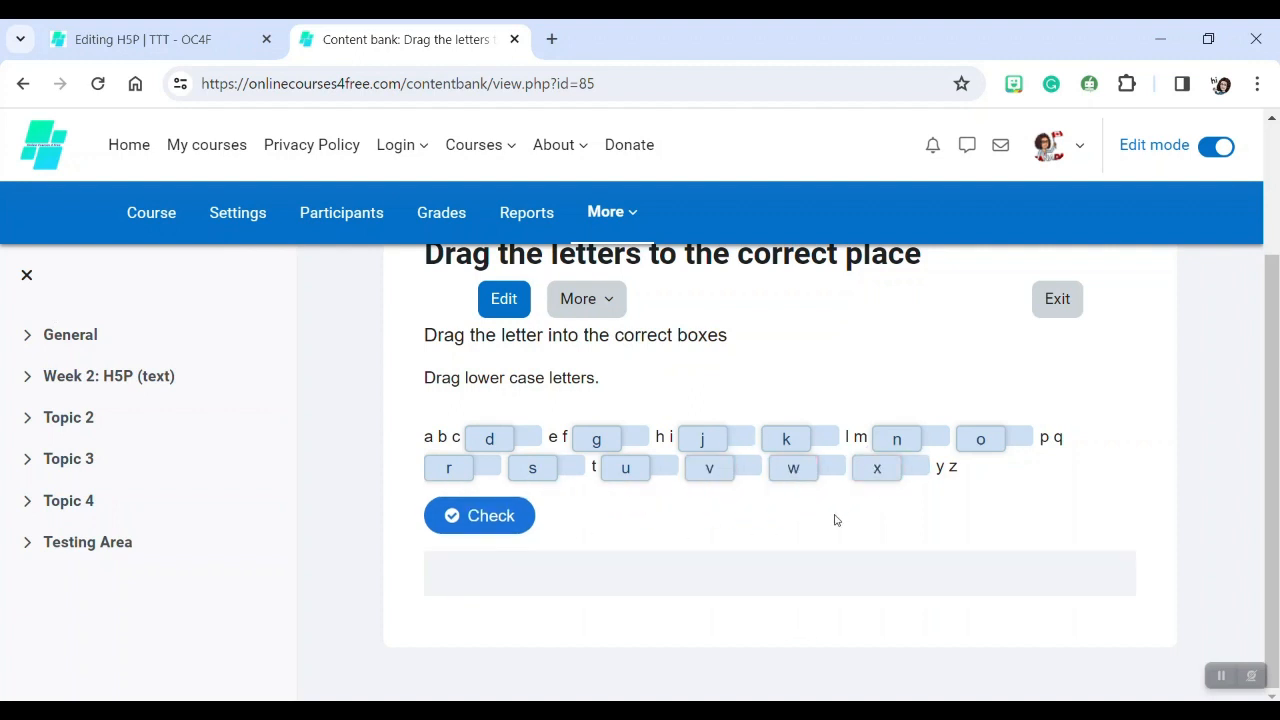
Check the answers of the filled-in alphabet exercise and look at the score
click(520, 518)
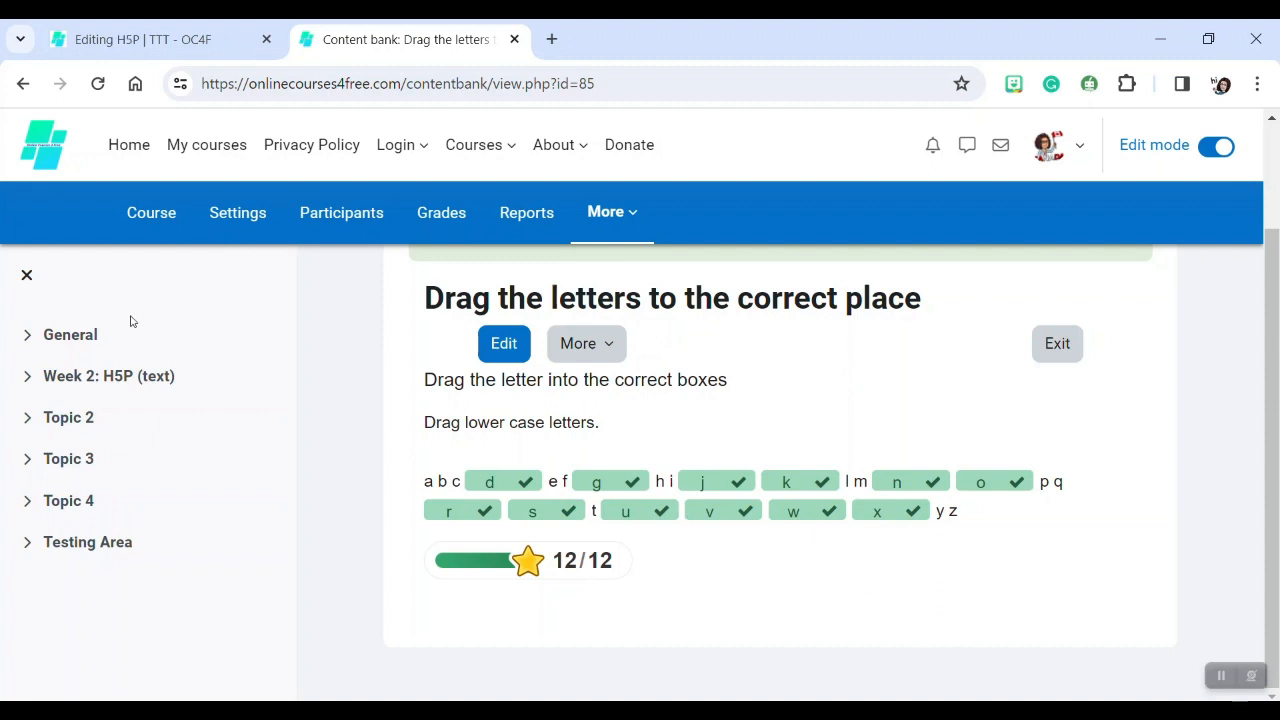
scroll(798, 518, up, 2)
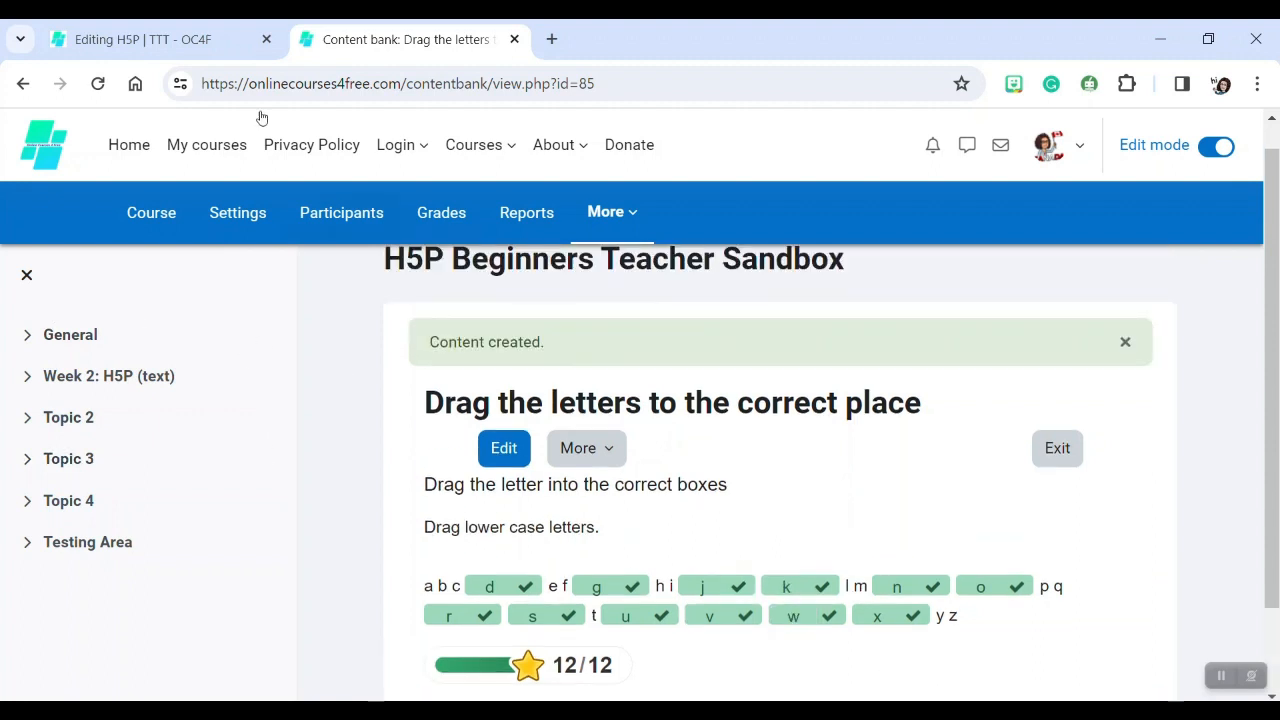
Return to the H5P activity form and choose "Drag the letters to the correct place" from the content bank as its package file
click(108, 40)
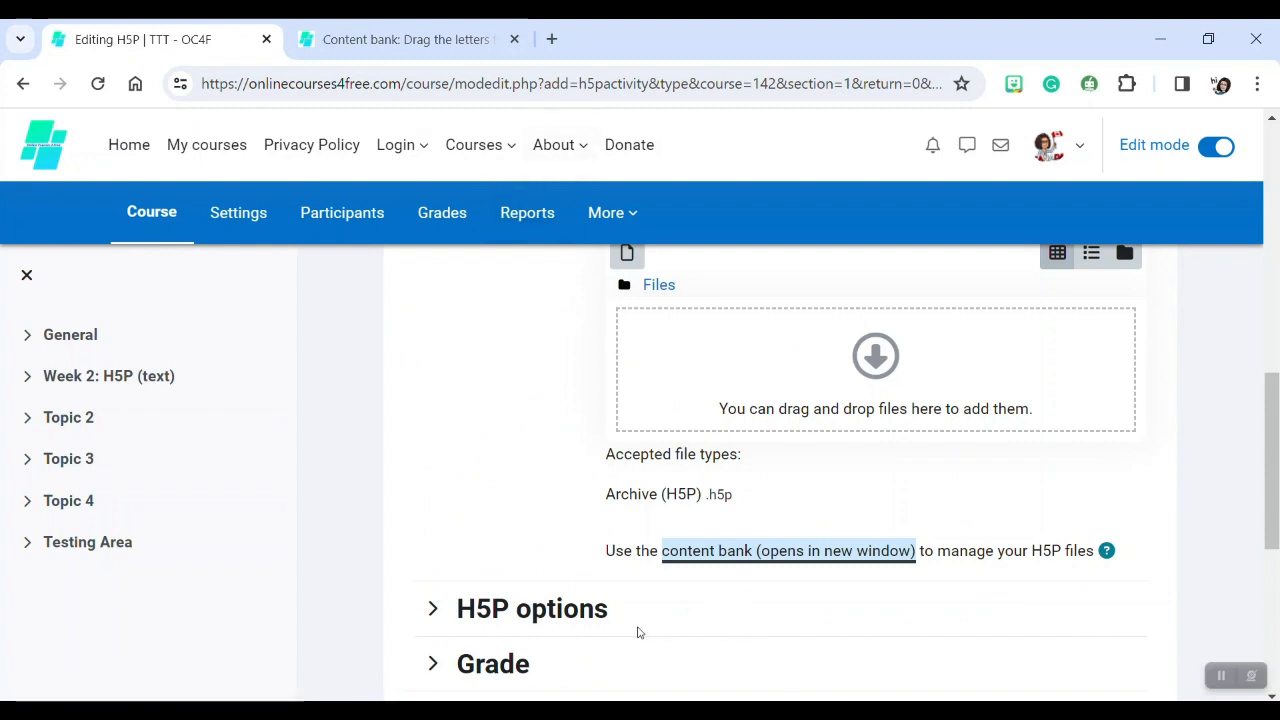
scroll(638, 632, up, 2)
scroll(637, 627, up, 4)
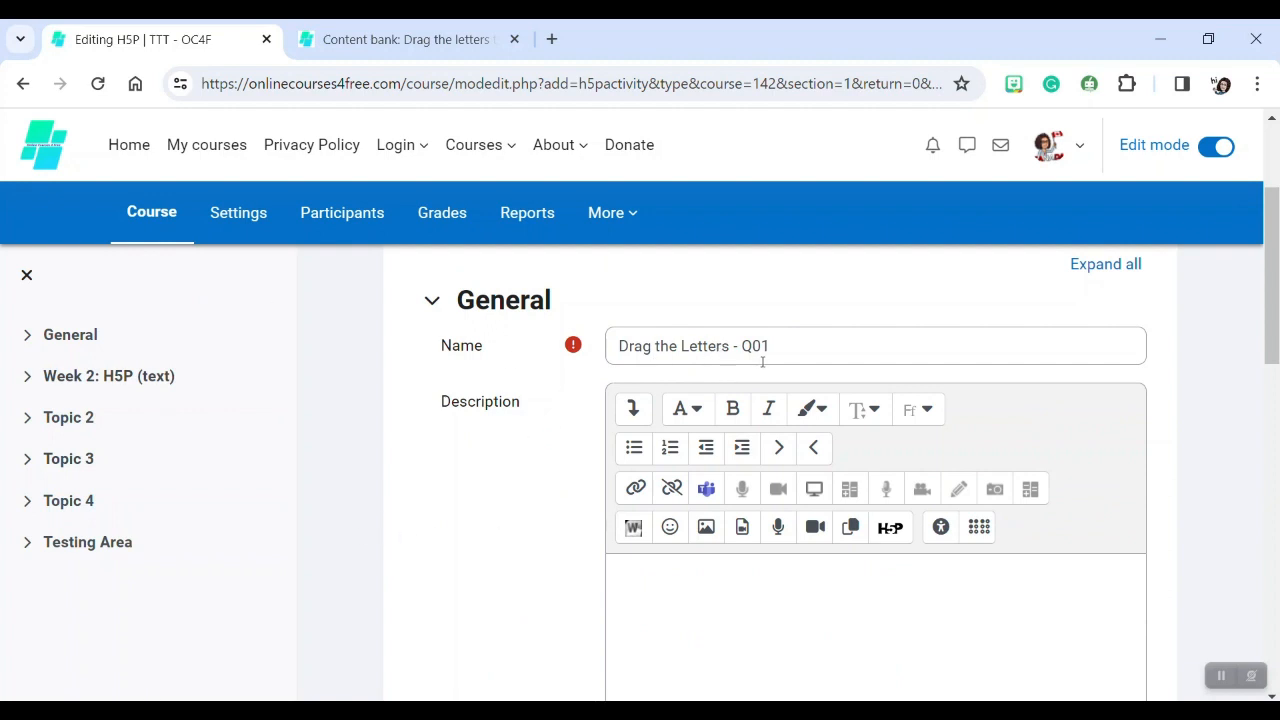
scroll(849, 351, down, 6)
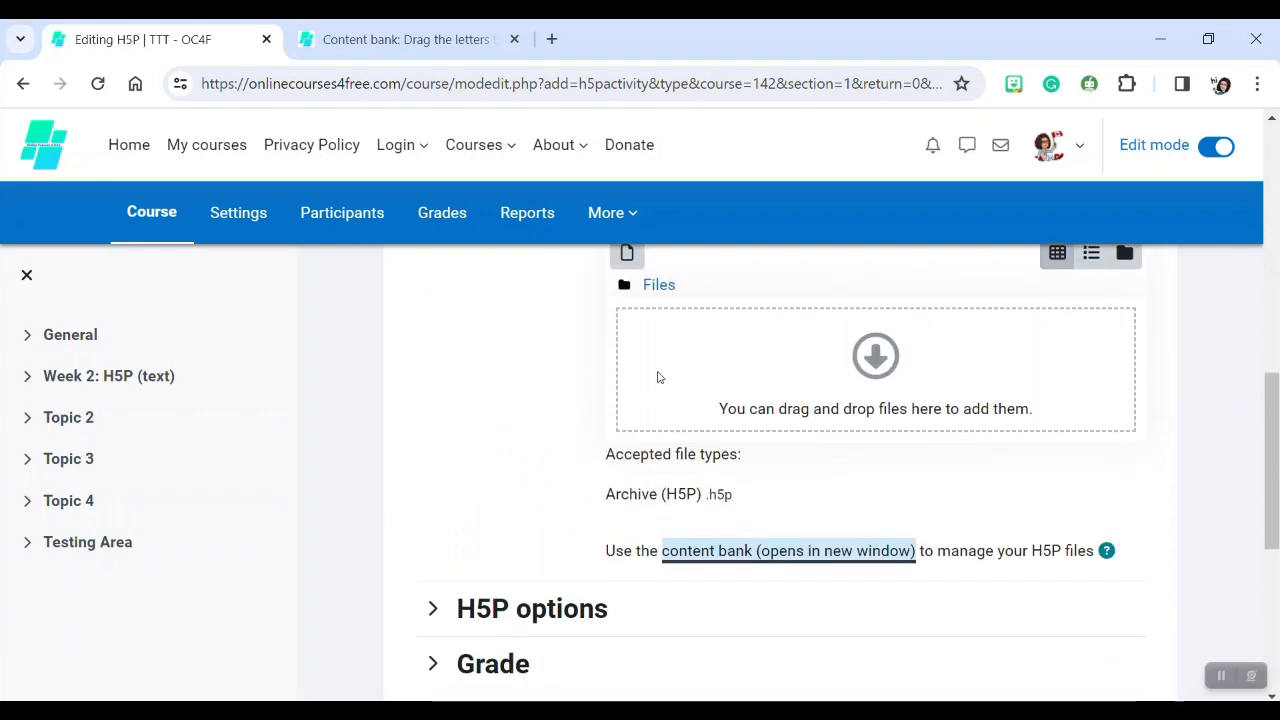
click(627, 255)
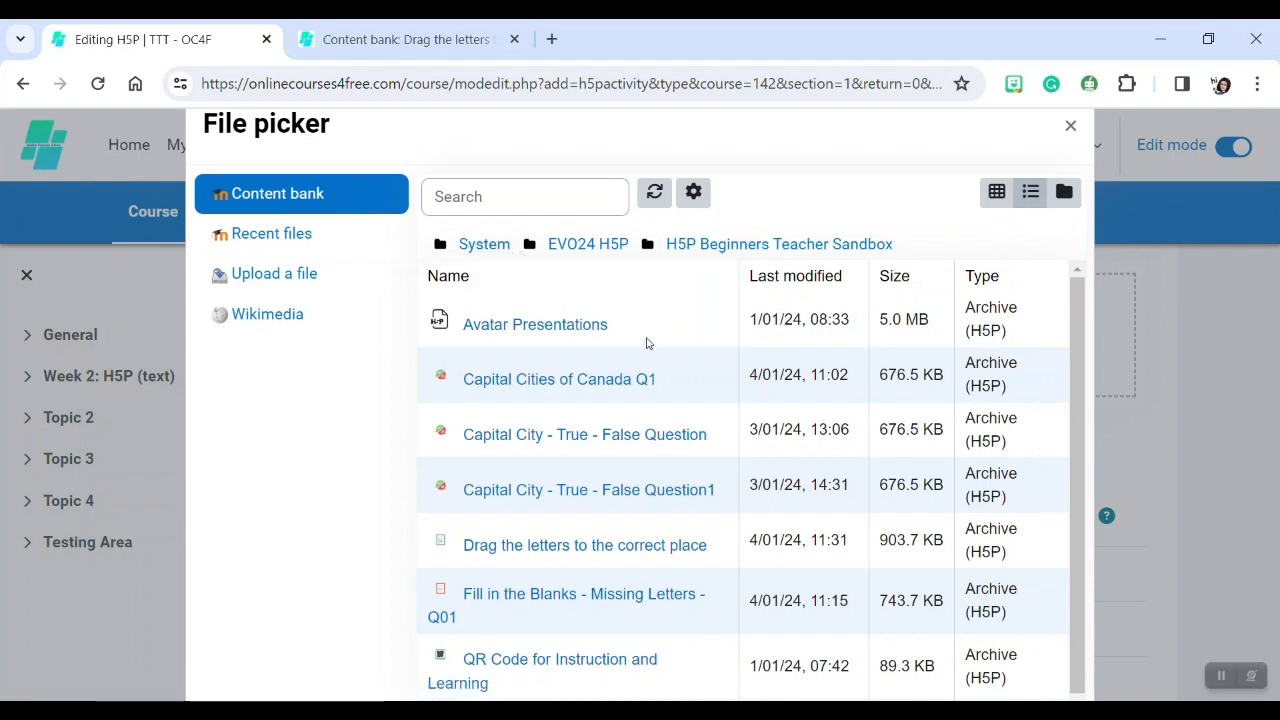
scroll(700, 352, down, 1)
click(578, 522)
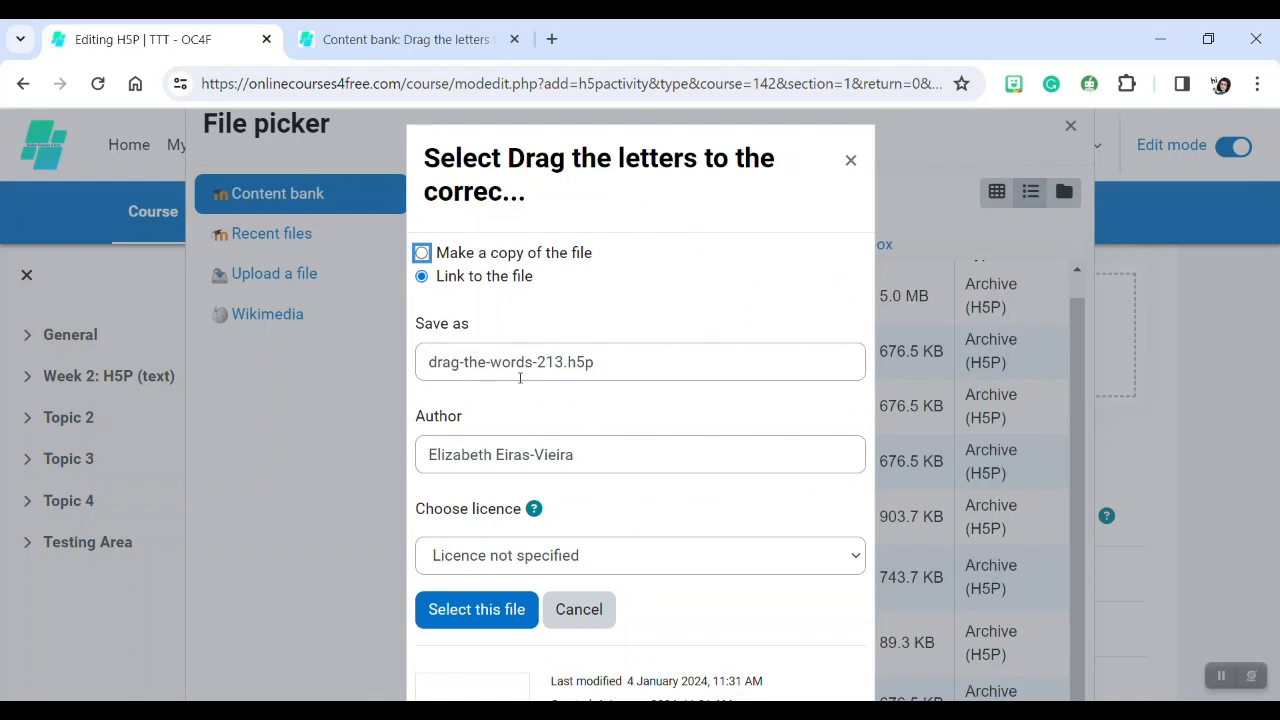
Change the linked file's save name to drag-the-letters_Q01.h5p
drag(494, 363, 554, 372)
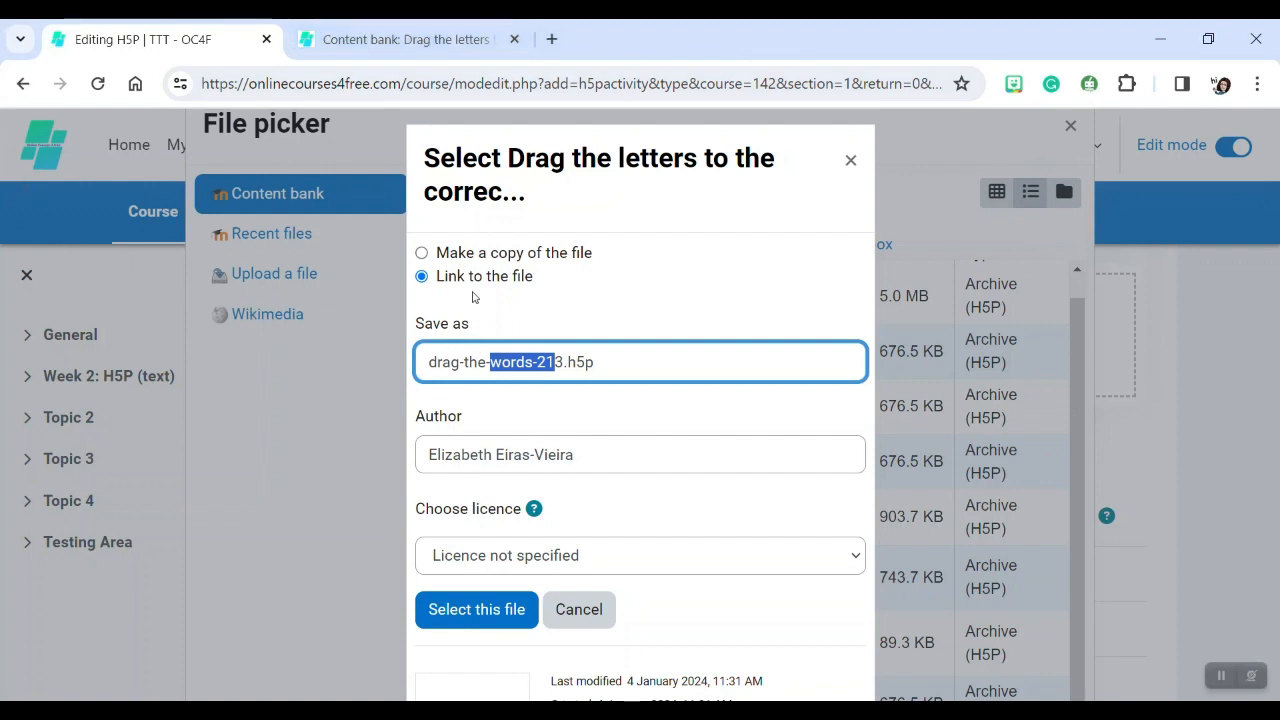
click(563, 362)
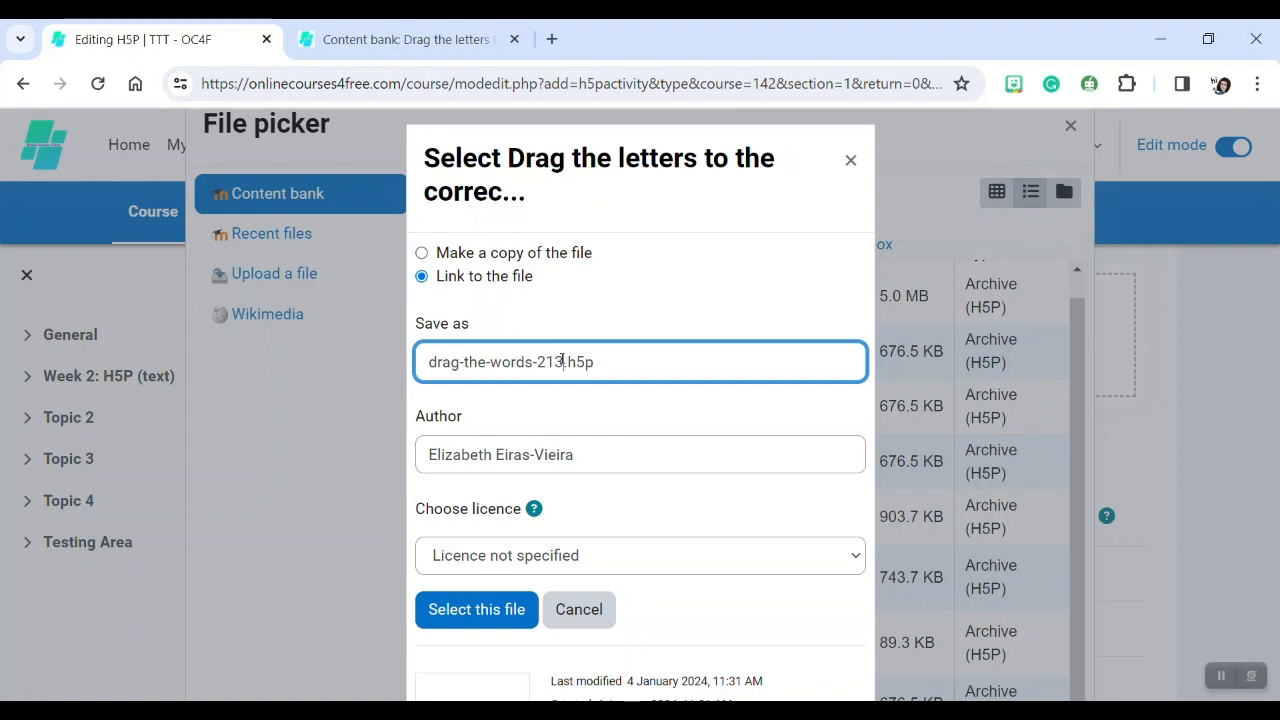
drag(563, 362, 489, 362)
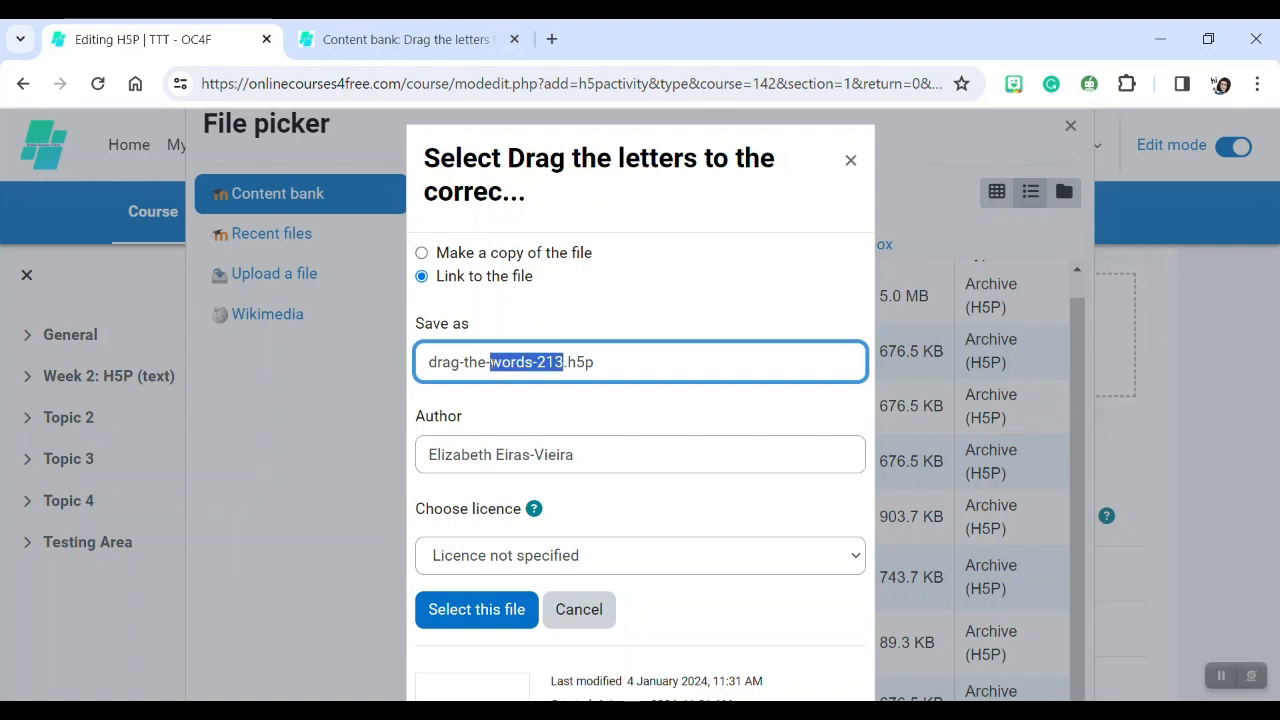
text(letter)
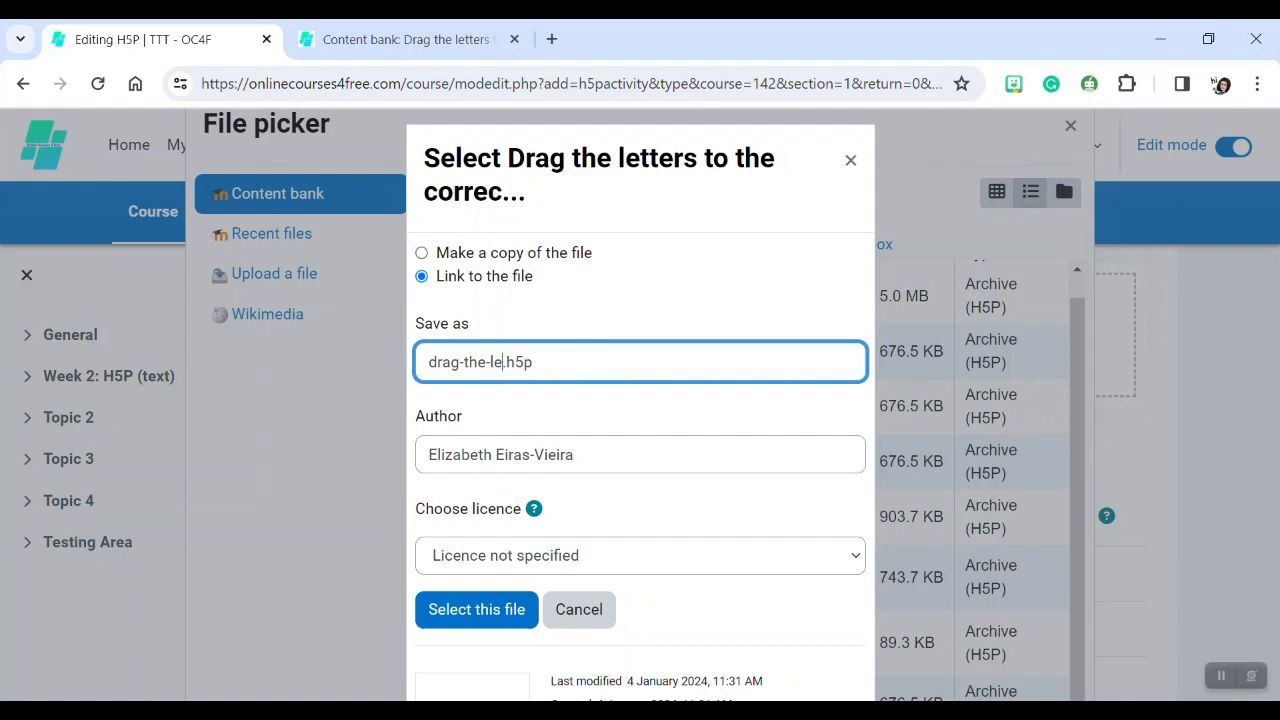
text(s_)
text(Q)
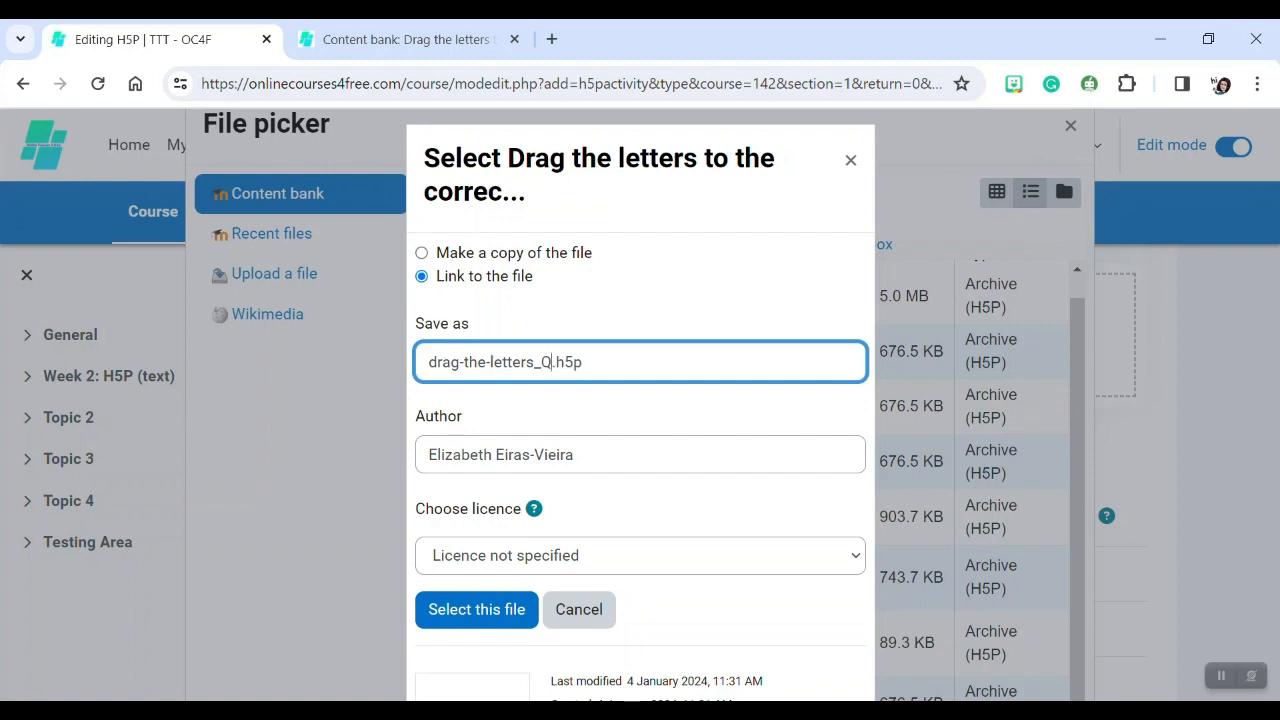
text(01)
Set the licence to Creative Commons - NonCommercial-ShareAlike 4.0 International and add the linked file to the activity
click(563, 563)
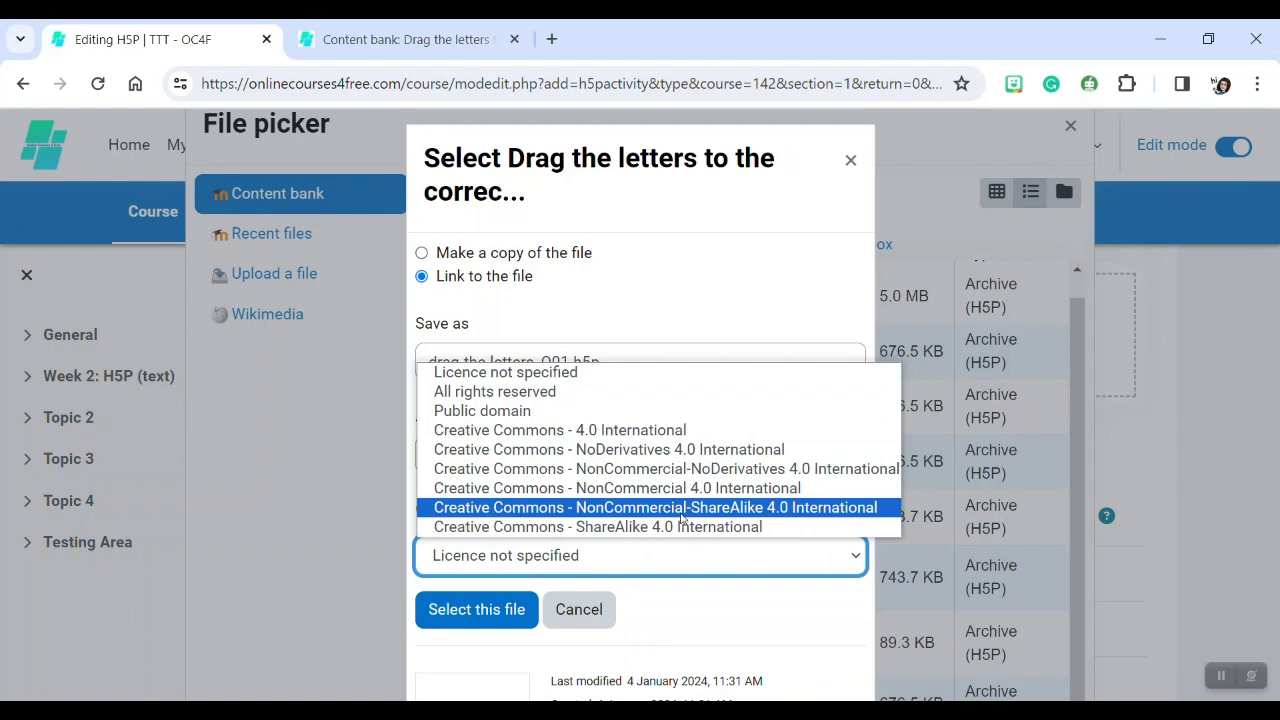
click(768, 508)
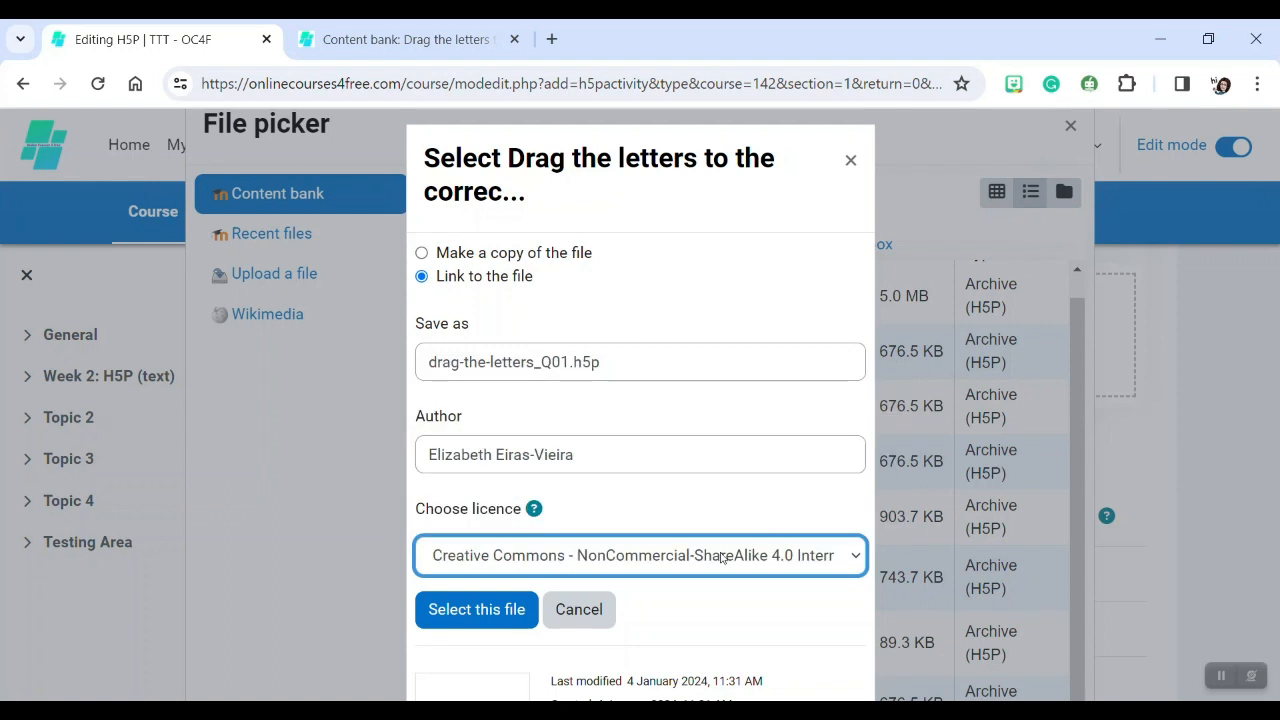
click(462, 612)
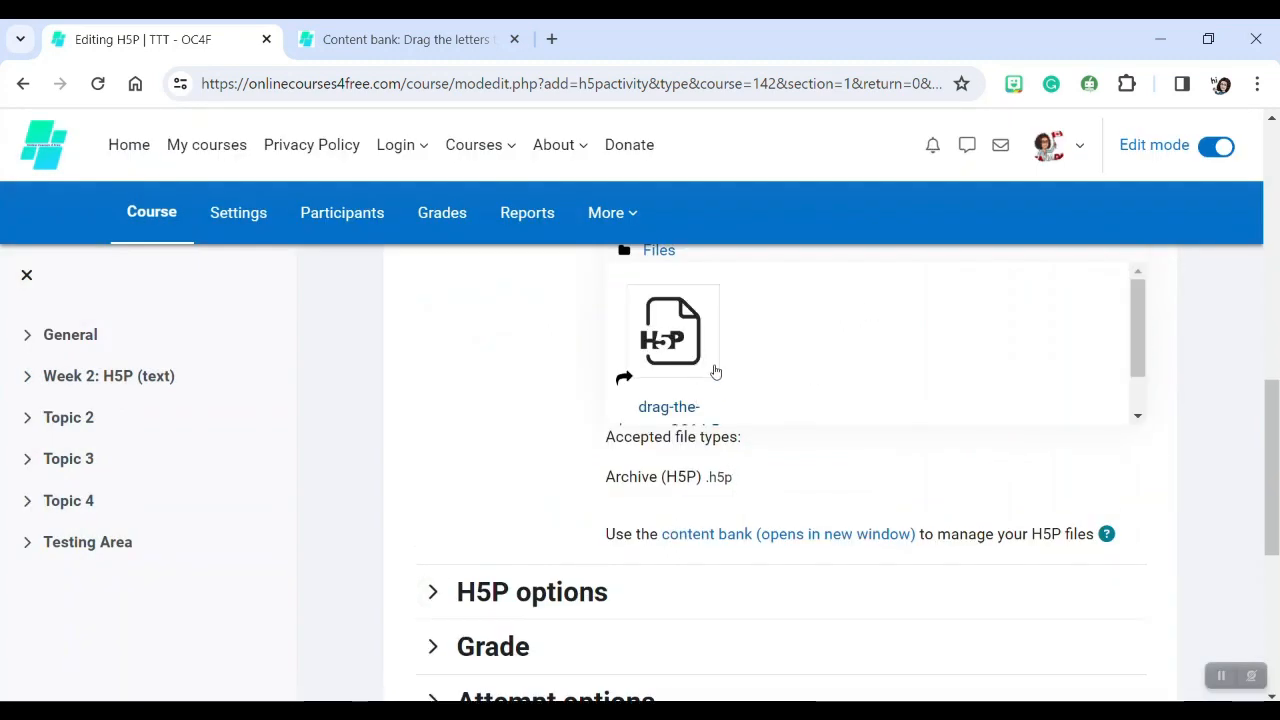
Enable Allow download and Embed button in the activity's H5P options
scroll(757, 397, down, 2)
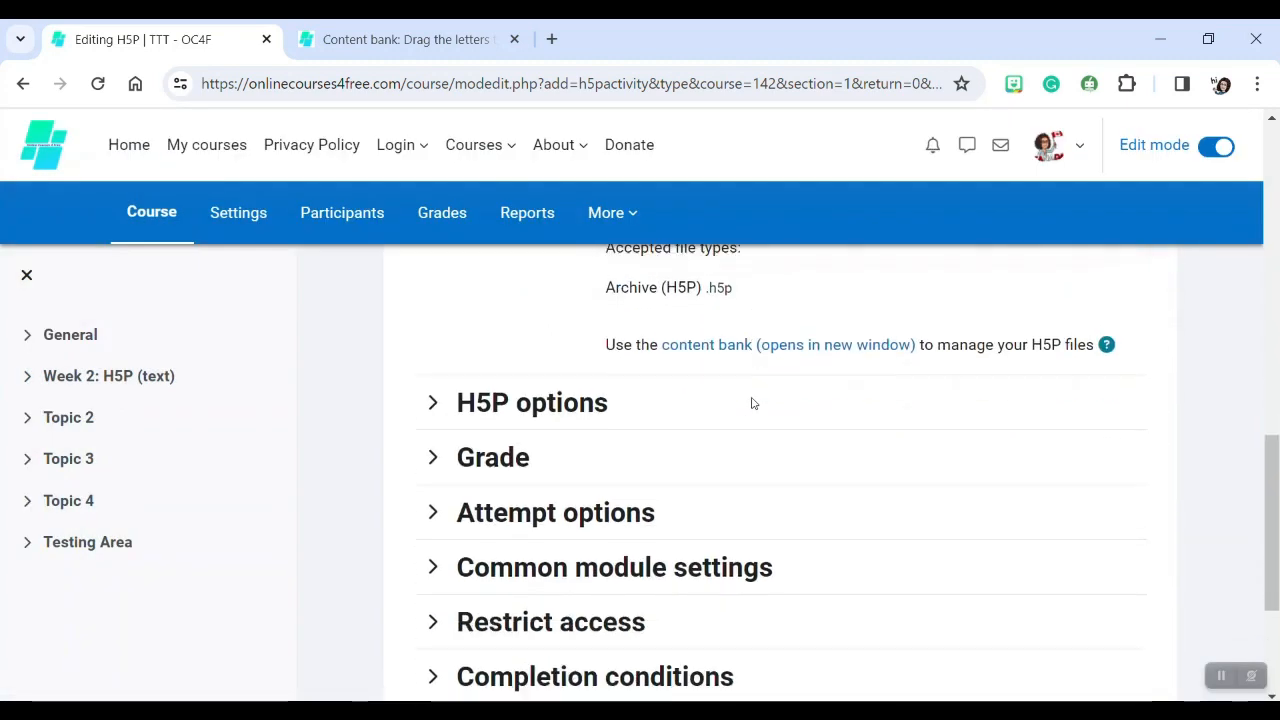
click(591, 393)
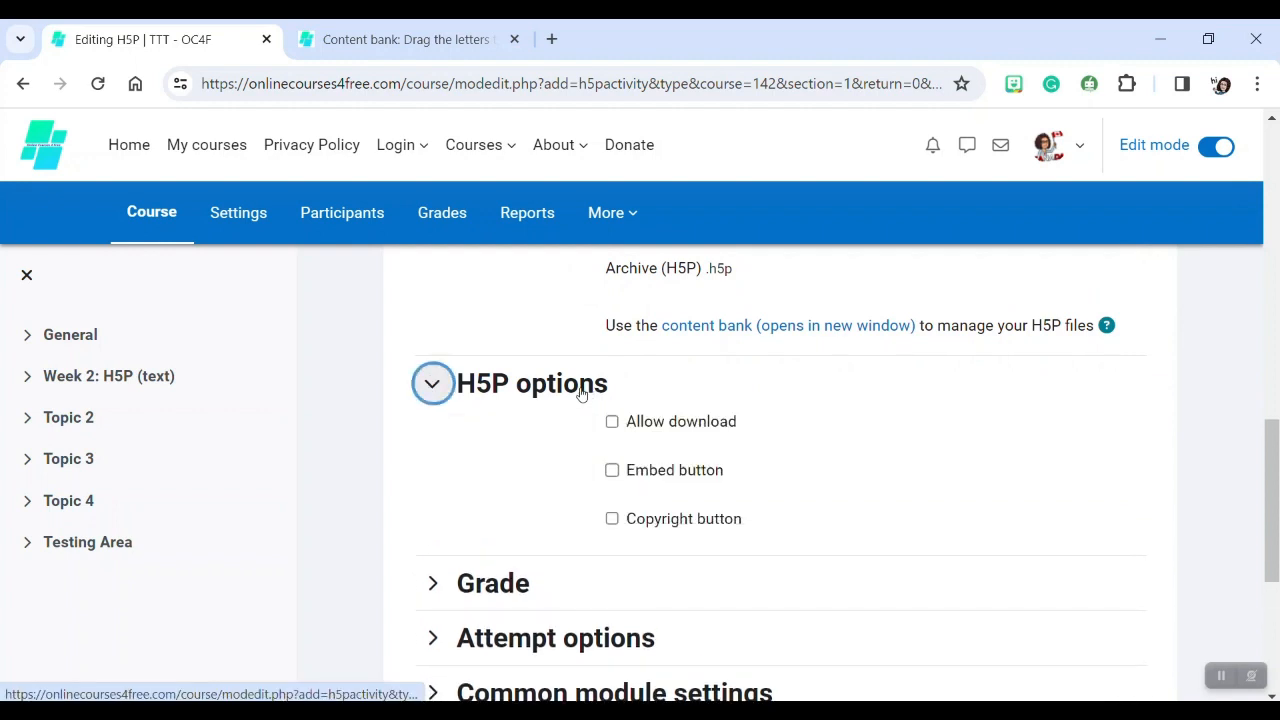
click(611, 425)
click(612, 470)
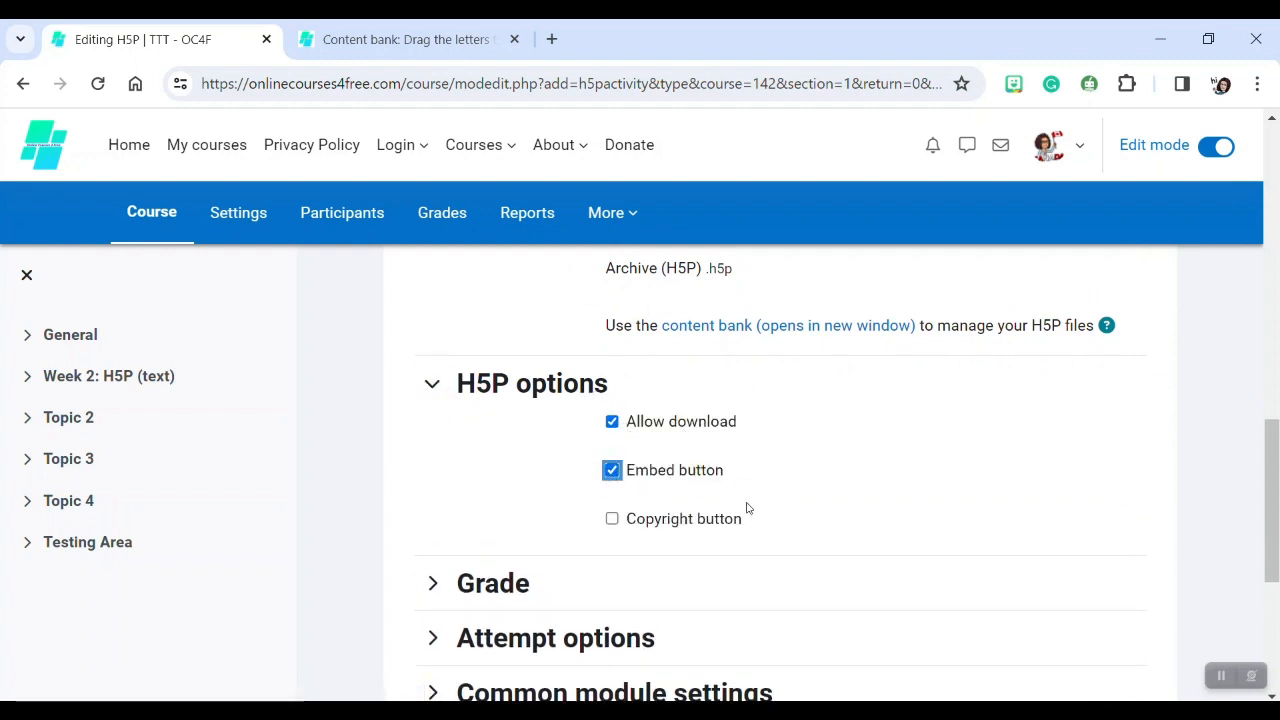
Set the activity's grade to pass to 70
scroll(451, 492, down, 1)
click(433, 478)
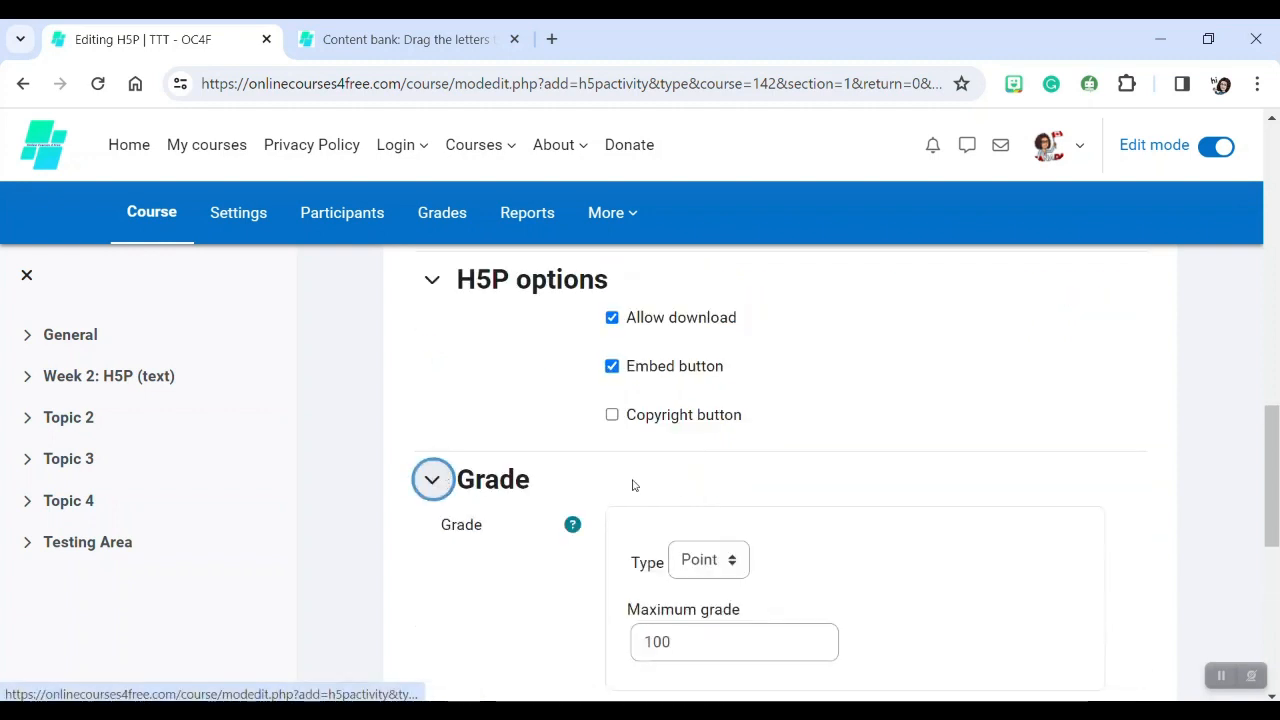
scroll(640, 486, down, 2)
click(662, 572)
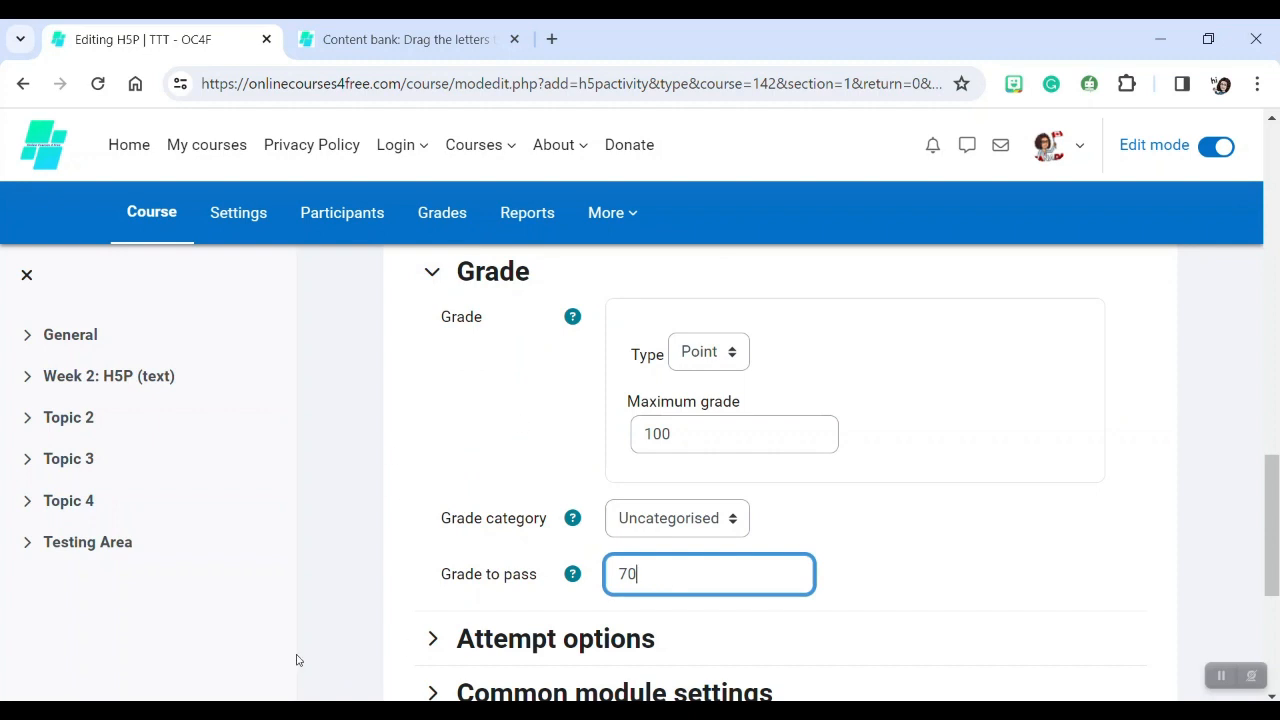
Review the activity's attempt options, common module settings and access restrictions
scroll(515, 467, down, 2)
click(433, 430)
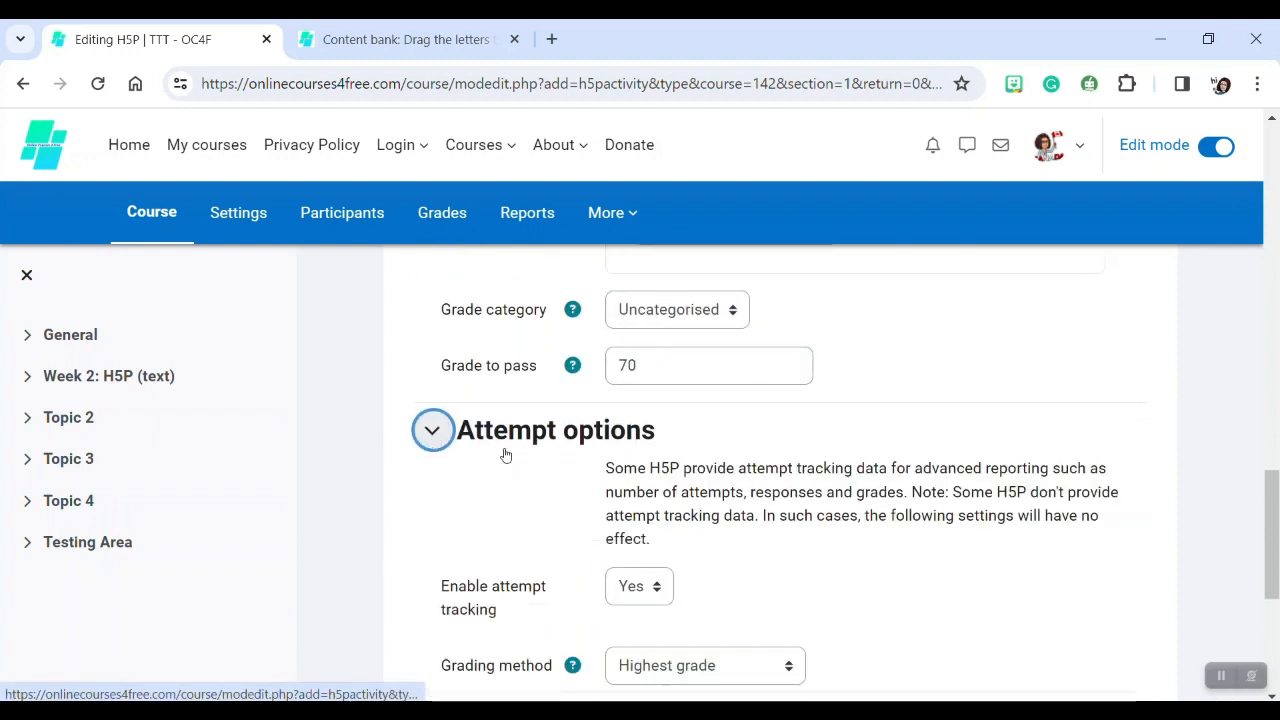
scroll(614, 453, down, 2)
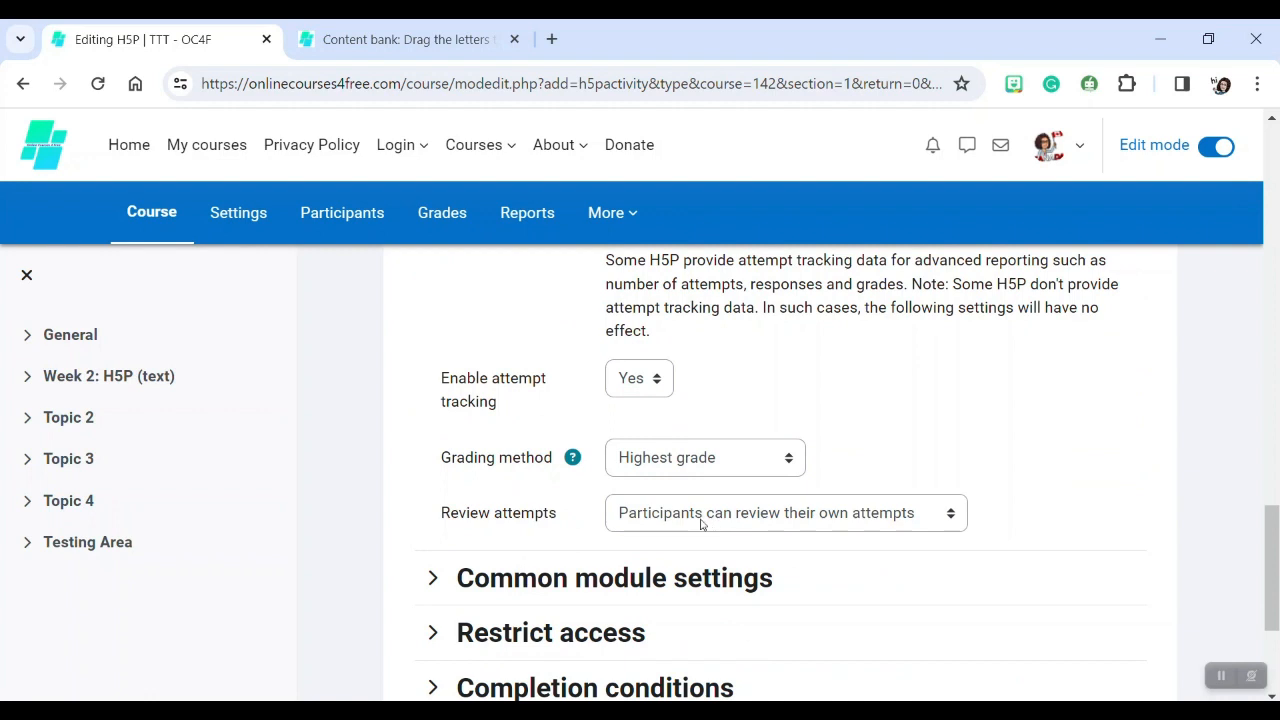
click(455, 584)
scroll(603, 485, down, 2)
scroll(600, 480, down, 3)
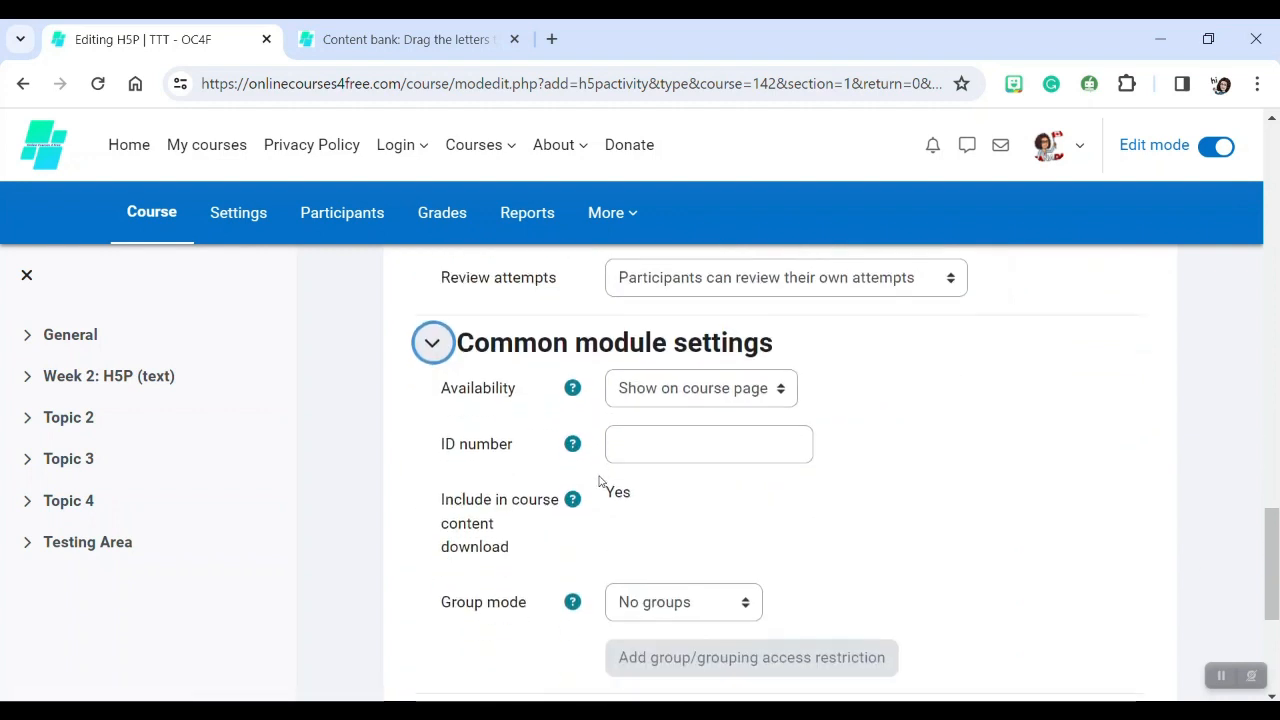
click(520, 451)
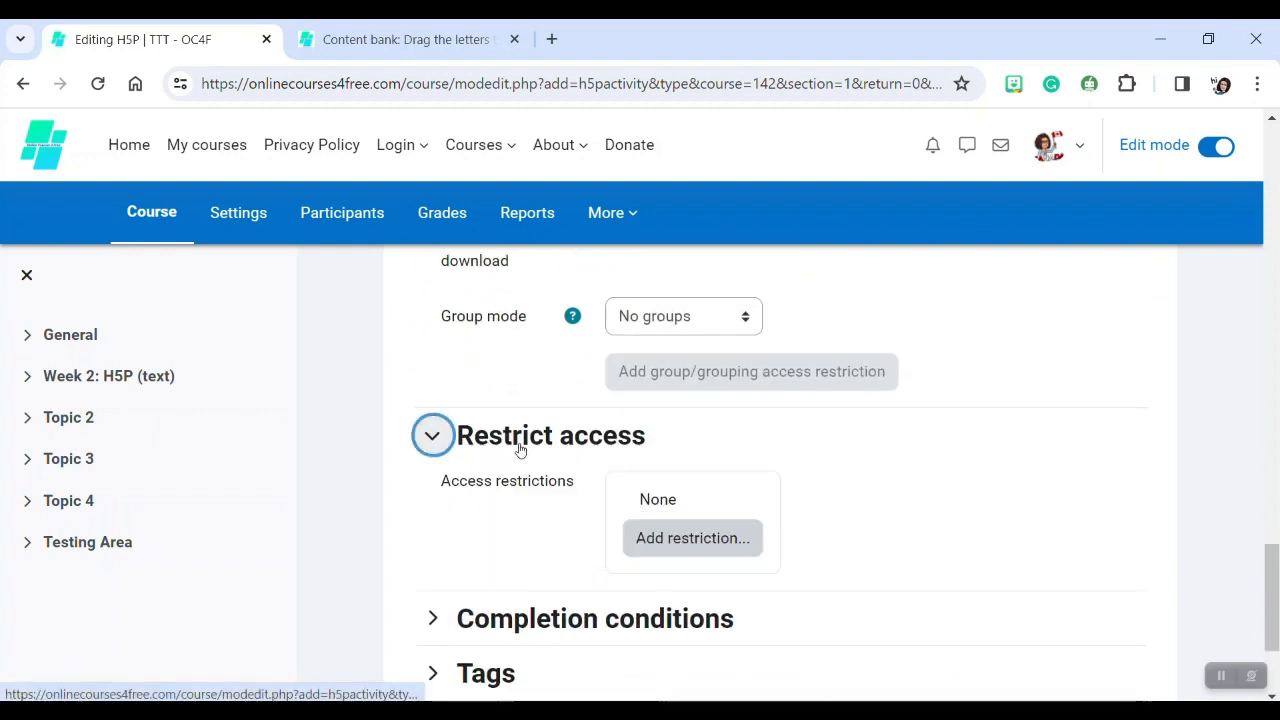
scroll(518, 450, down, 2)
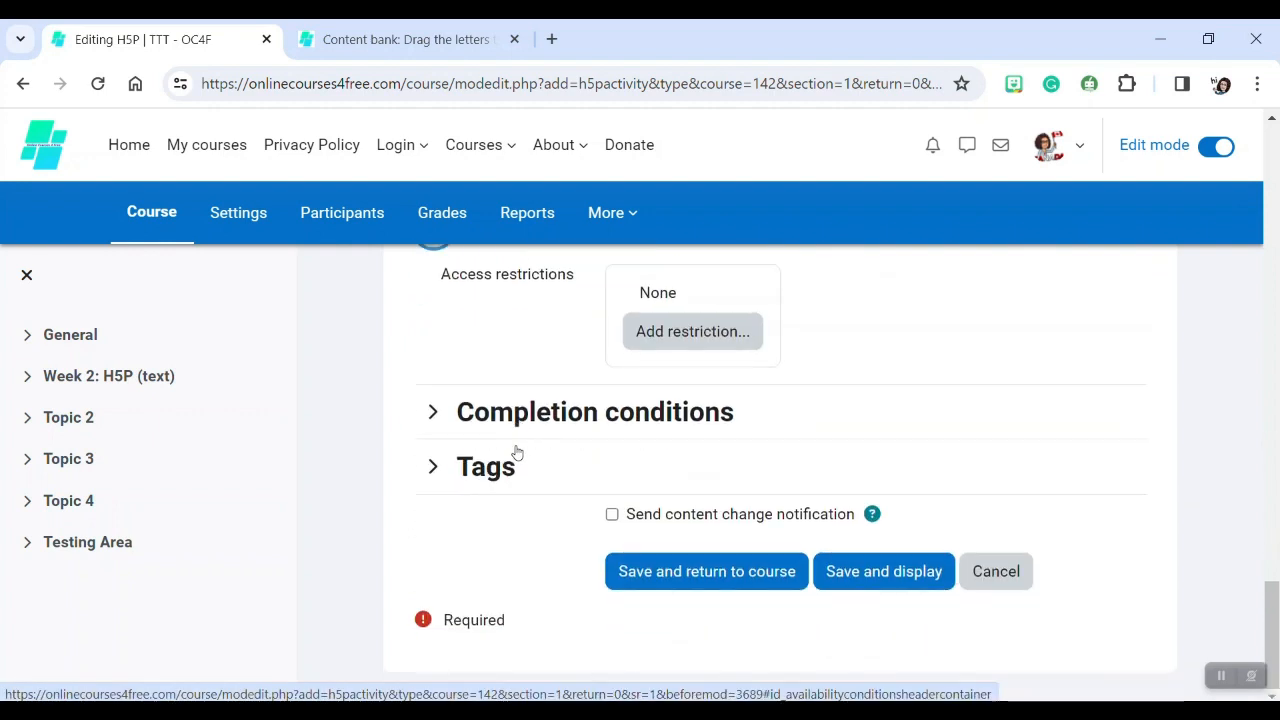
Add a completion requirement that students receive a passing grade
click(512, 430)
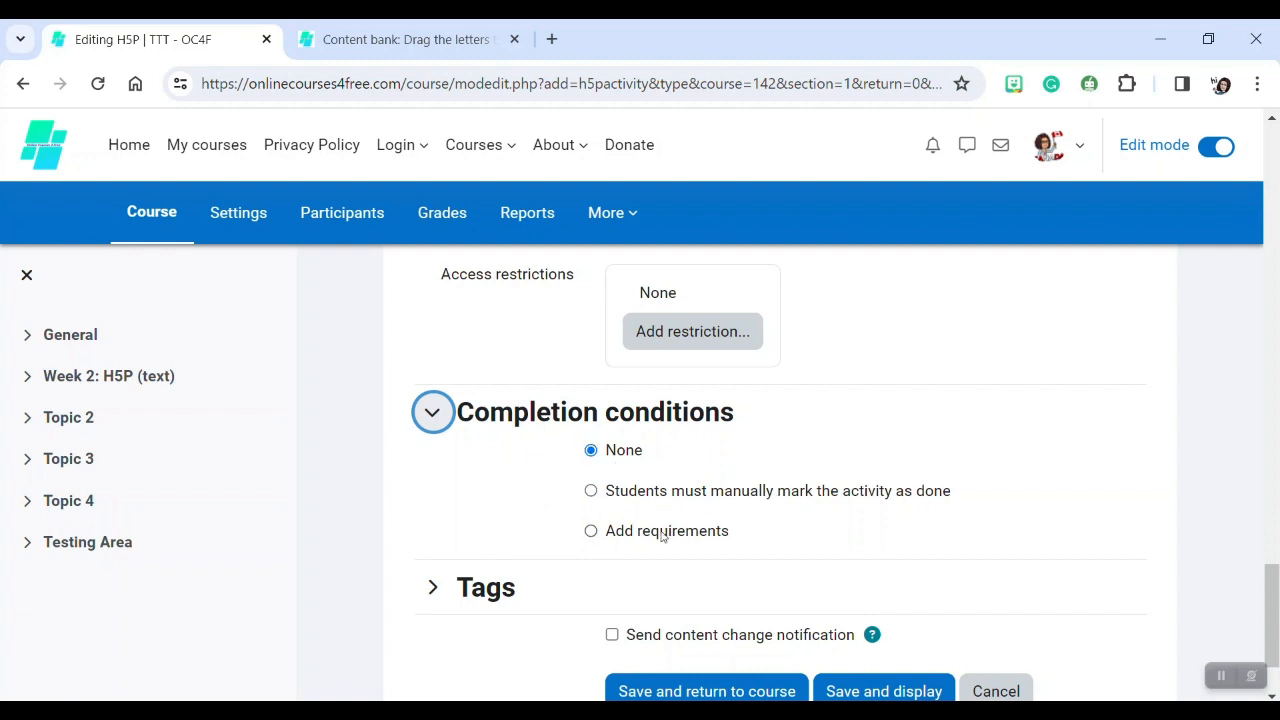
click(591, 532)
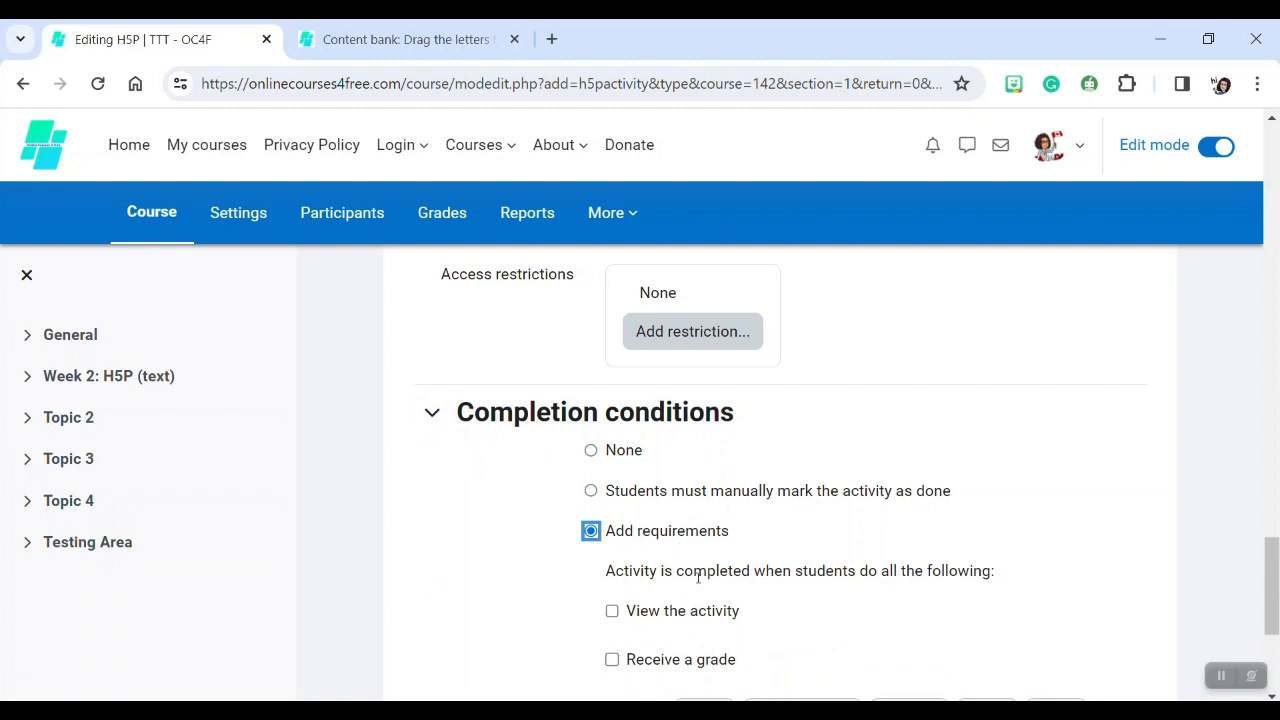
scroll(1035, 385, down, 2)
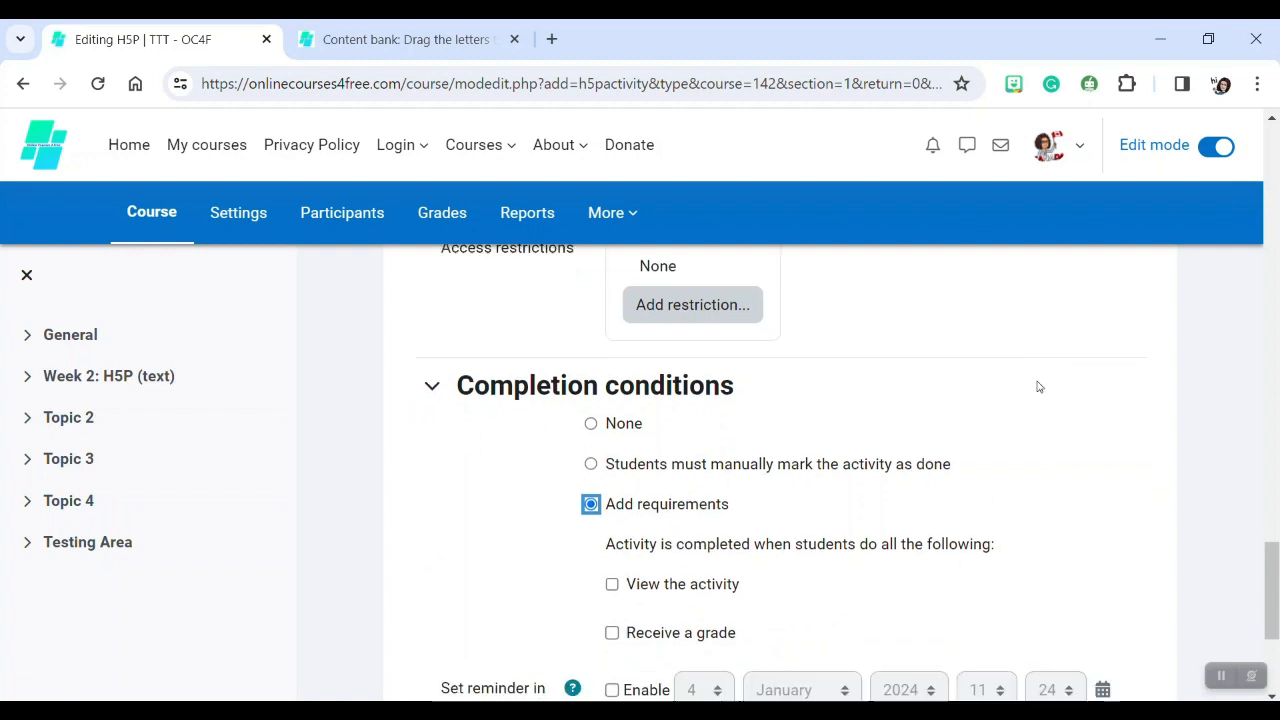
click(612, 451)
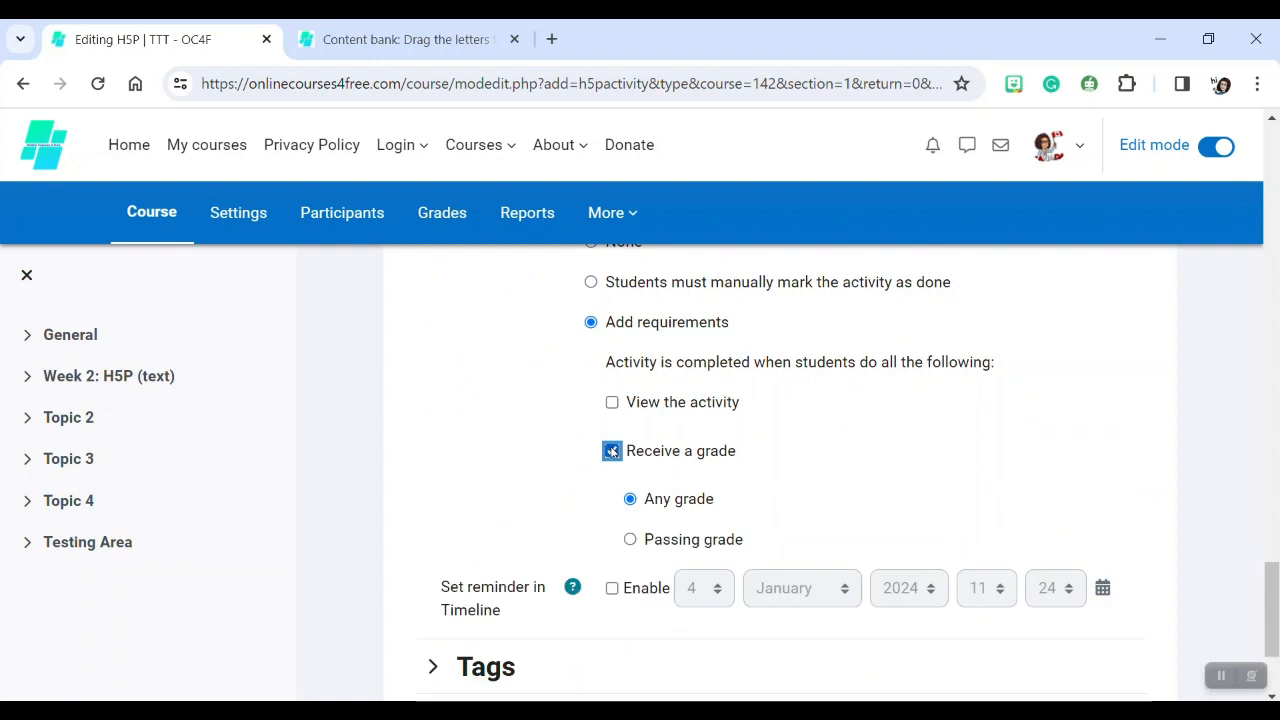
click(630, 541)
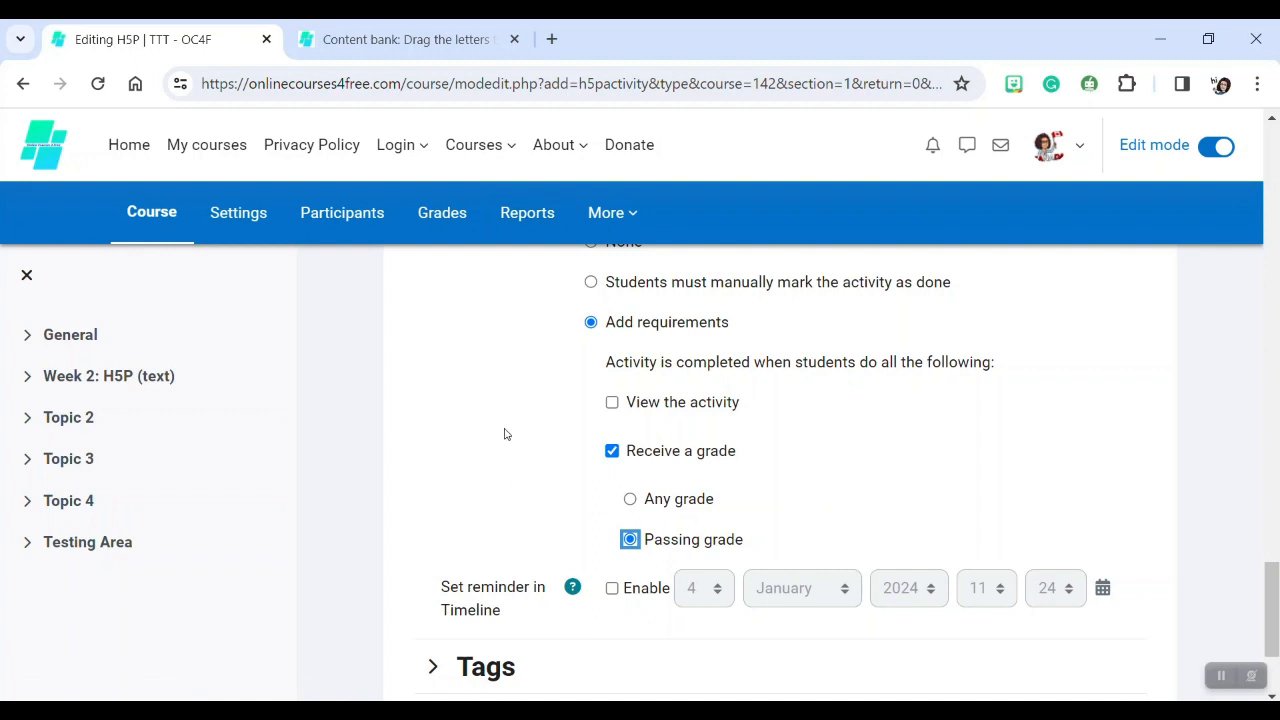
Check the tags section, then save the activity and display its exercise in the course
scroll(503, 437, down, 3)
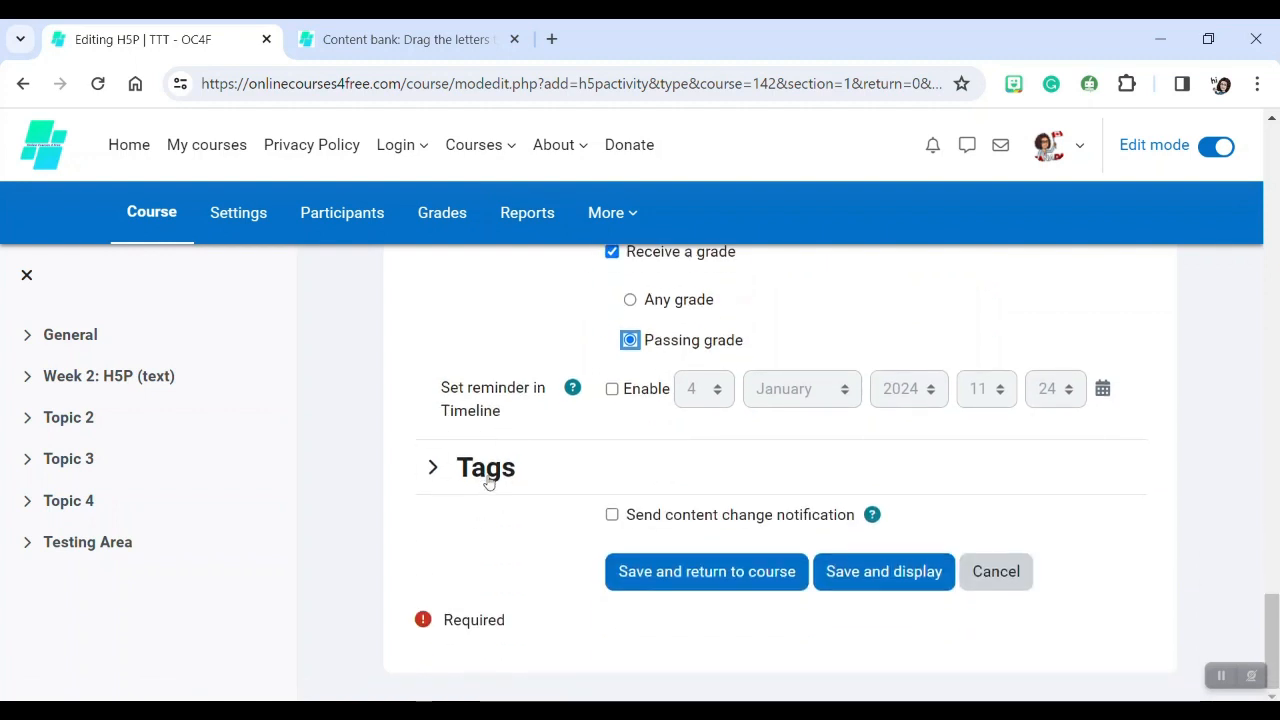
click(487, 476)
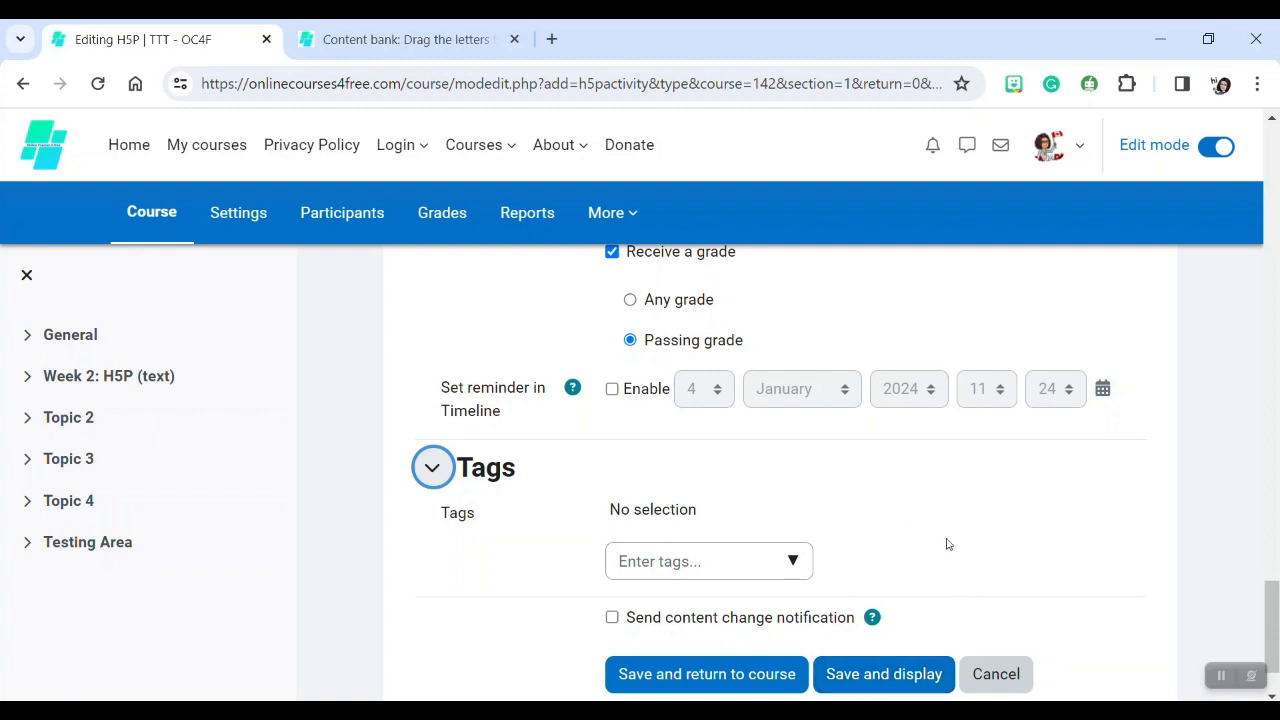
click(906, 676)
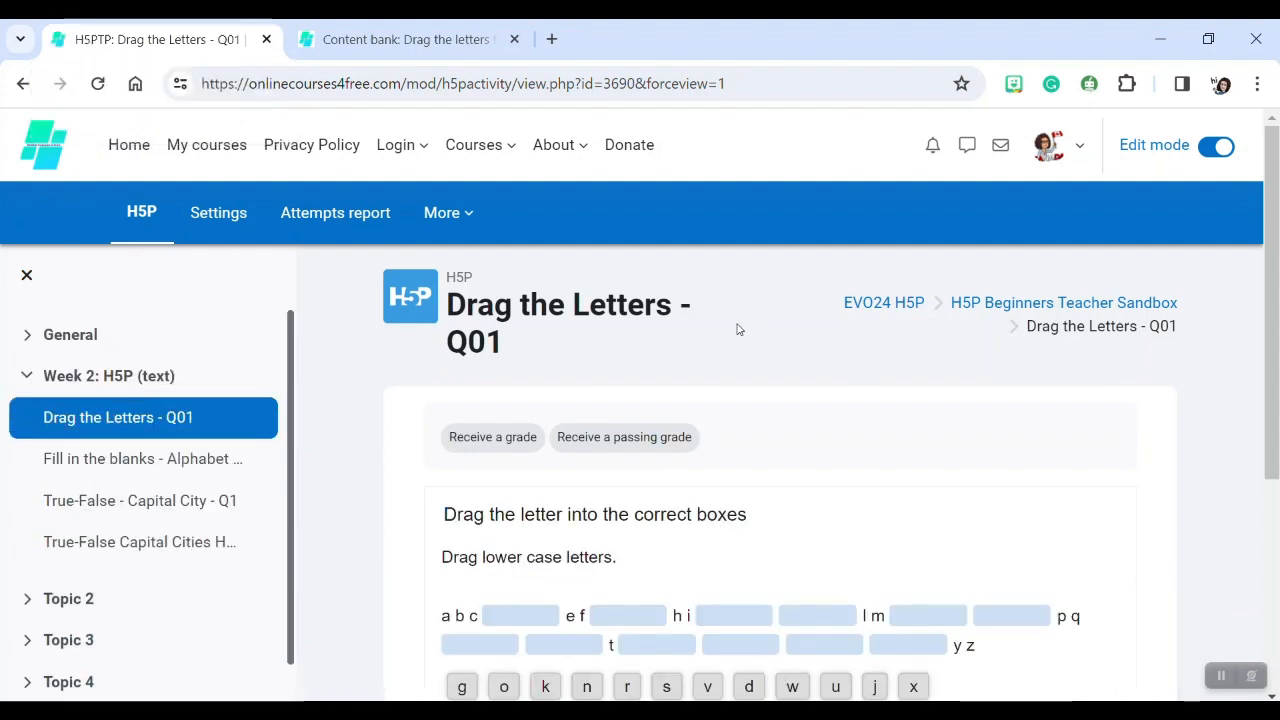
scroll(740, 332, down, 1)
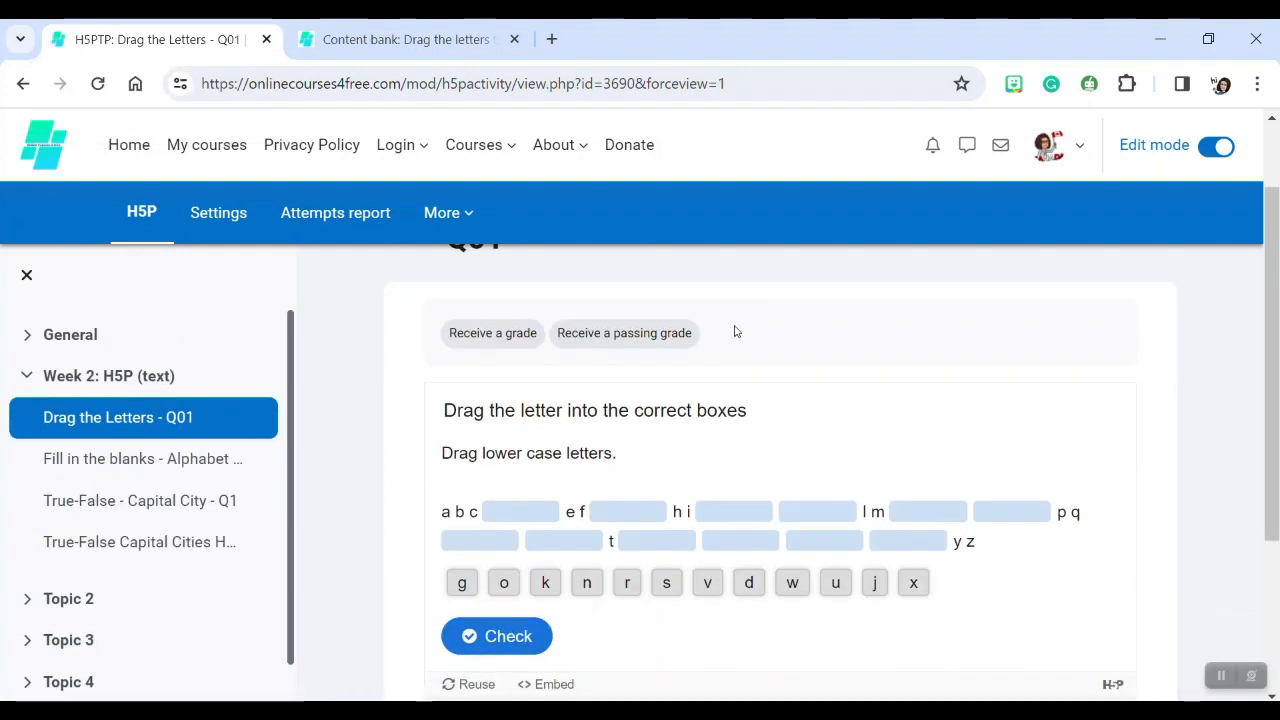
scroll(735, 331, down, 1)
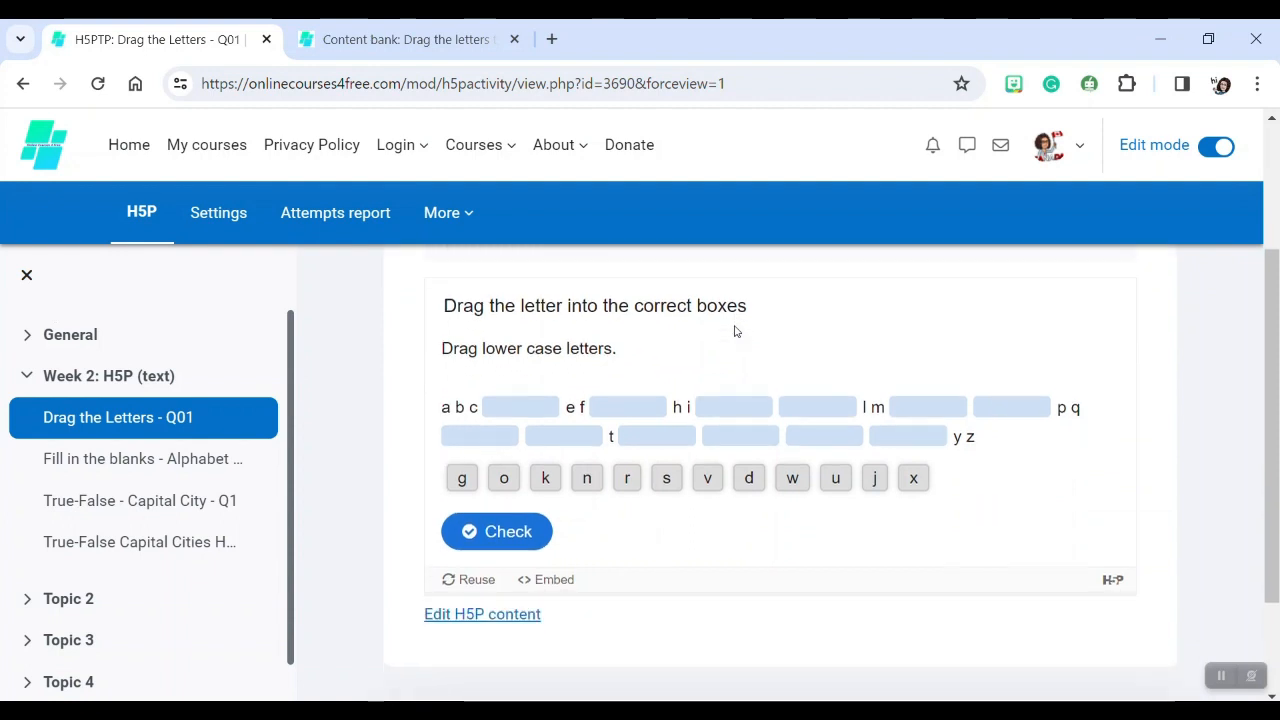